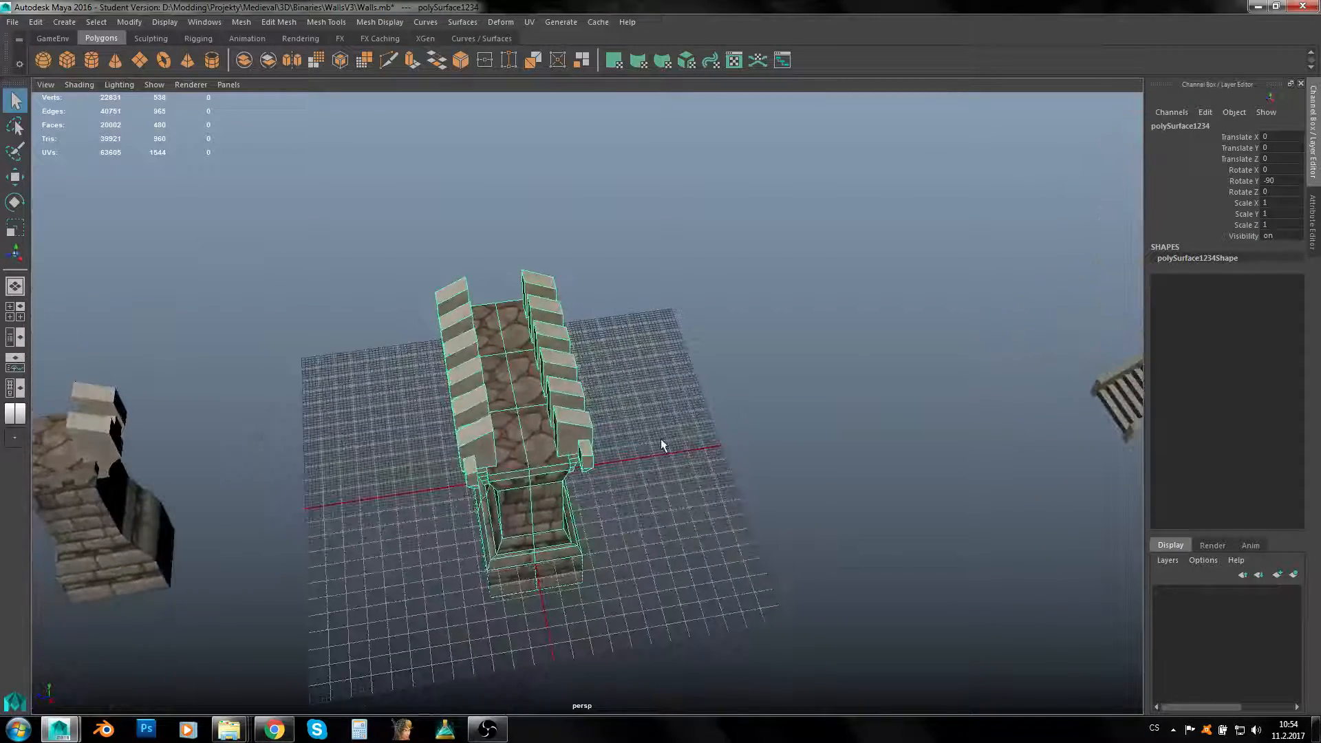
Examine the selected castle wall segment from above, below and along its narrow end
left_click_drag(693, 512, 716, 446, "alt")
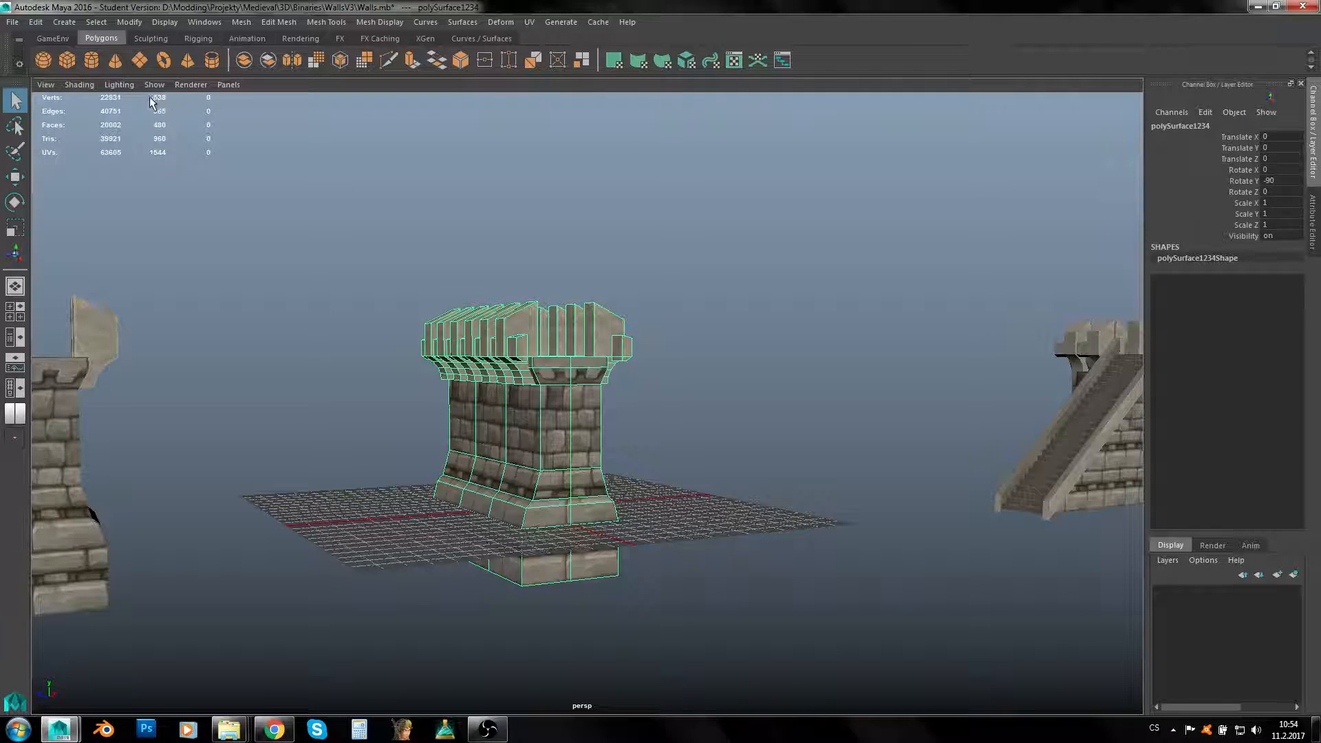
left_click_drag(486, 372, 479, 373, "alt")
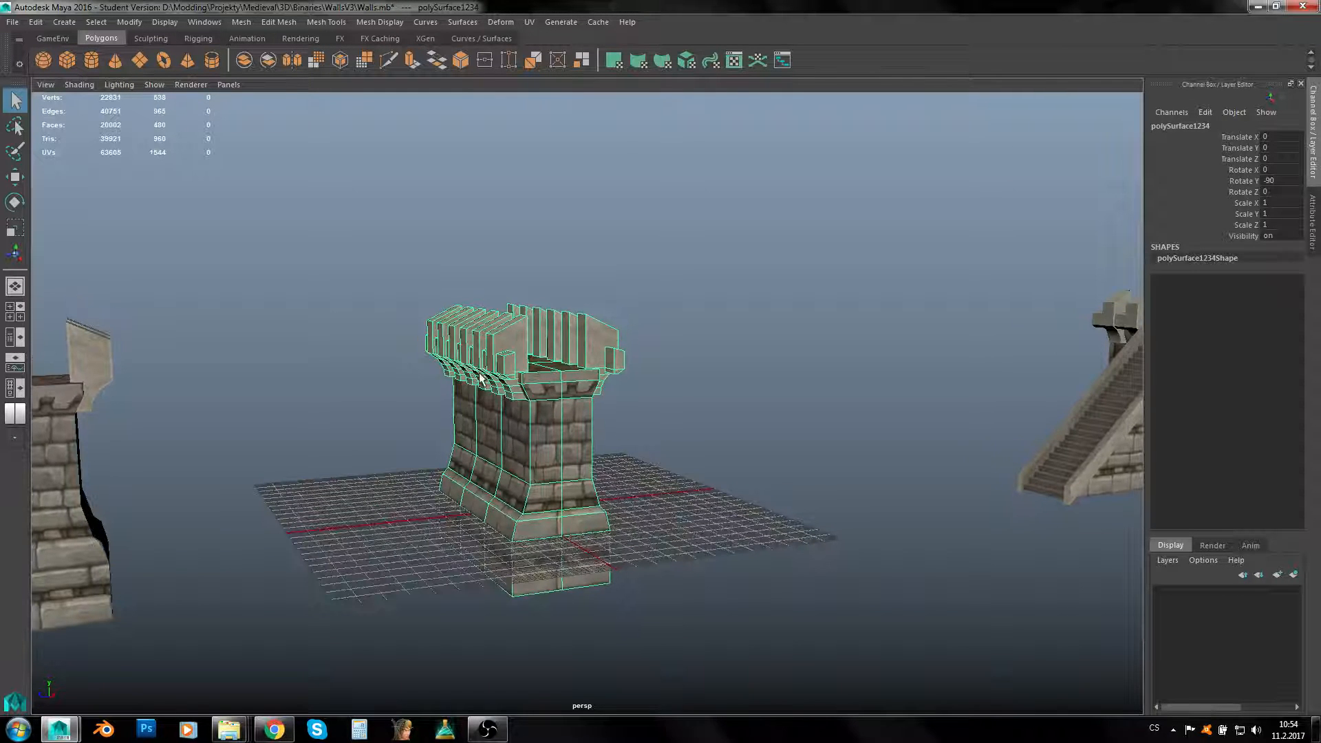
left_click_drag(408, 333, 409, 319, "alt")
scroll(254, 218, "up", 2)
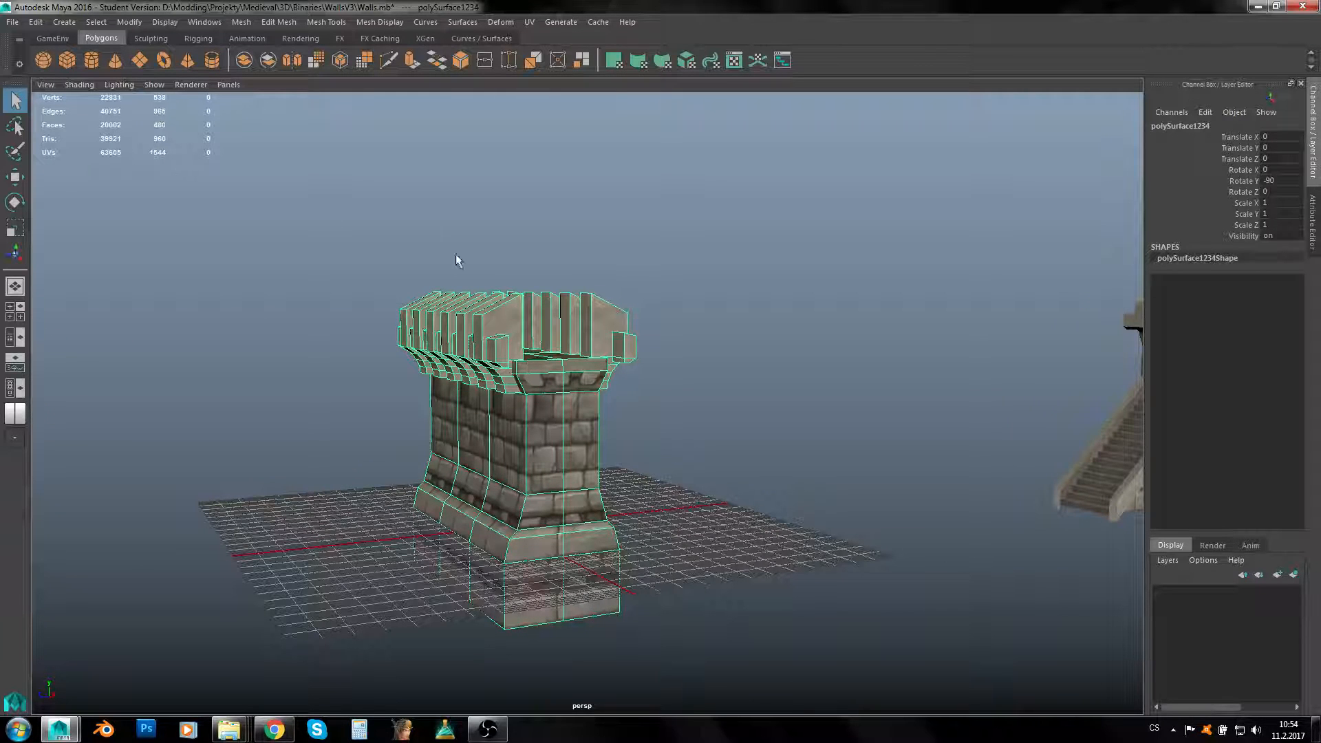
left_click_drag(494, 353, 598, 295, "alt")
scroll(587, 319, "up", 5)
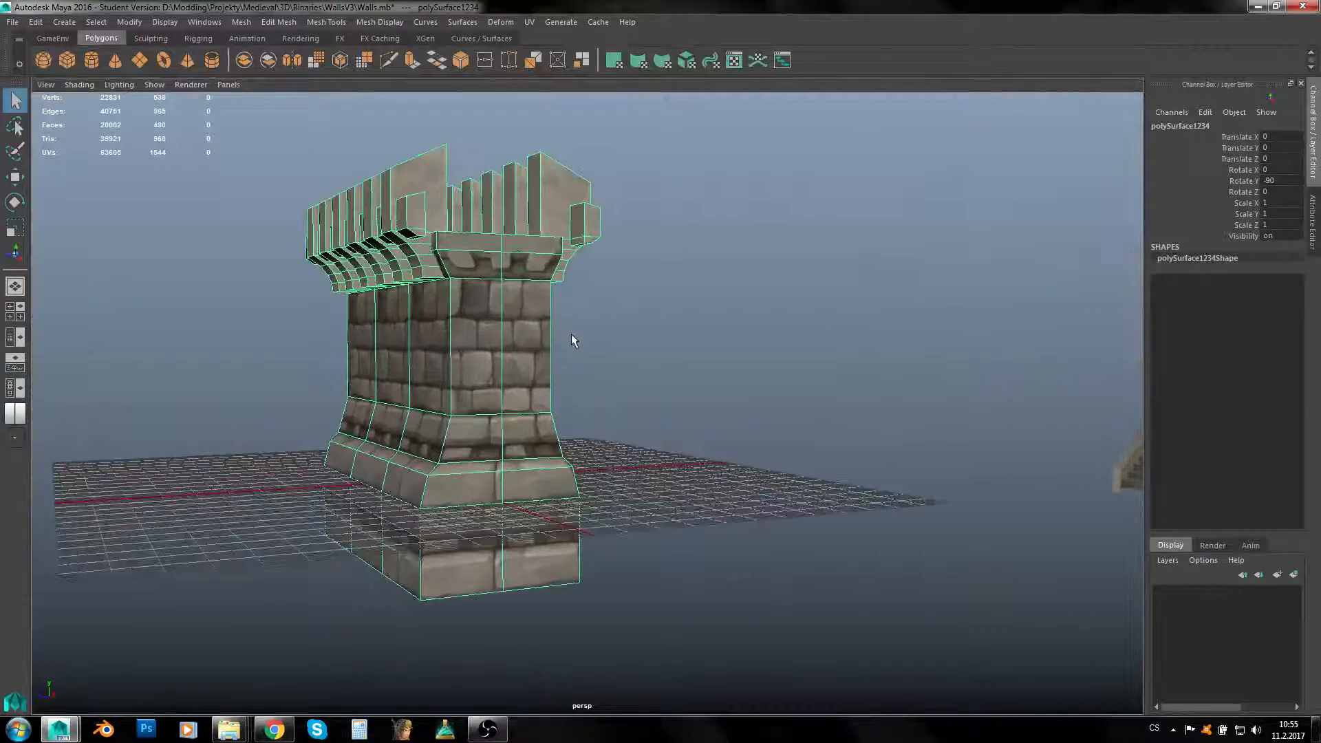
mouse_move(506, 342)
left_mouse_down("alt")
mouse_move(540, 333)
mouse_move(482, 336)
mouse_move(474, 350)
mouse_move(523, 347)
mouse_move(493, 351)
mouse_move(501, 317)
left_mouse_up("alt")
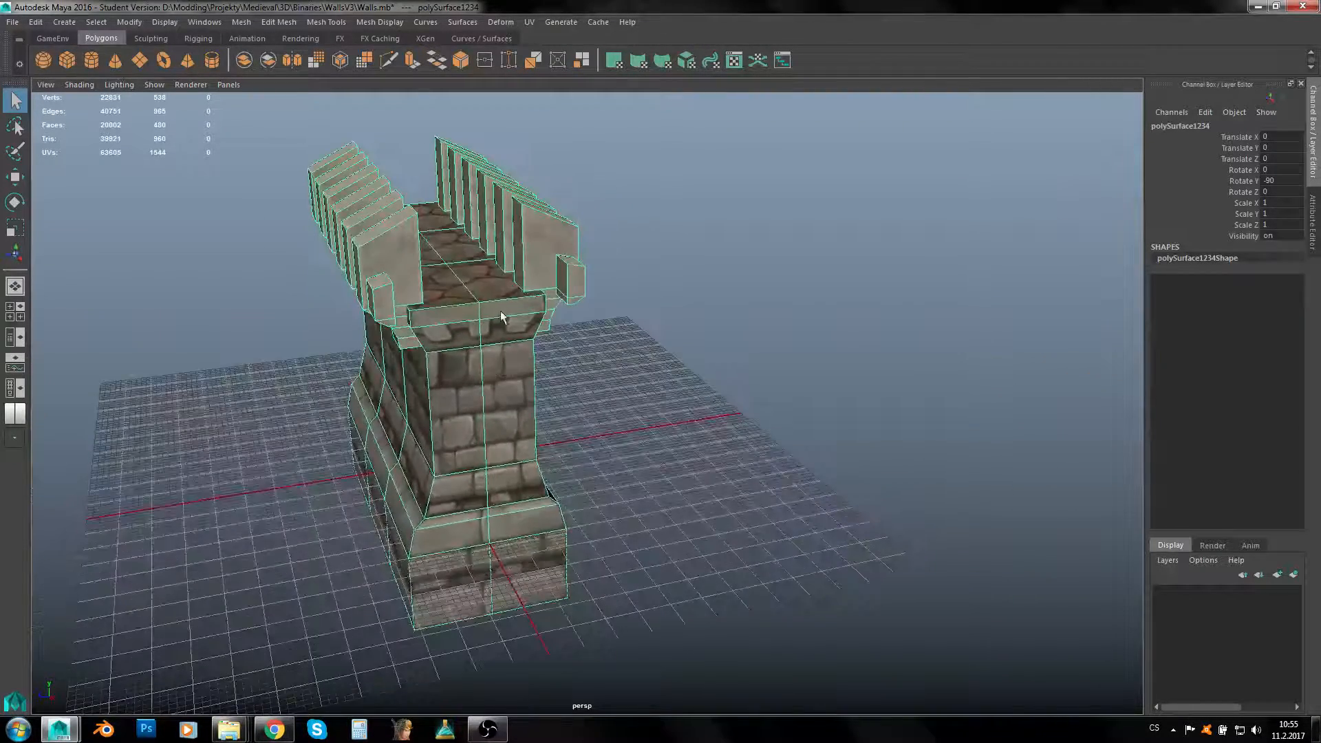
Show the UV editor beside the perspective view and select a battlement face to check its texture mapping
left_click(15, 412)
right_click_drag(293, 303, 294, 330)
scroll(276, 310, "up", 4)
left_click(281, 270)
left_click_drag(280, 270, 341, 374, "alt")
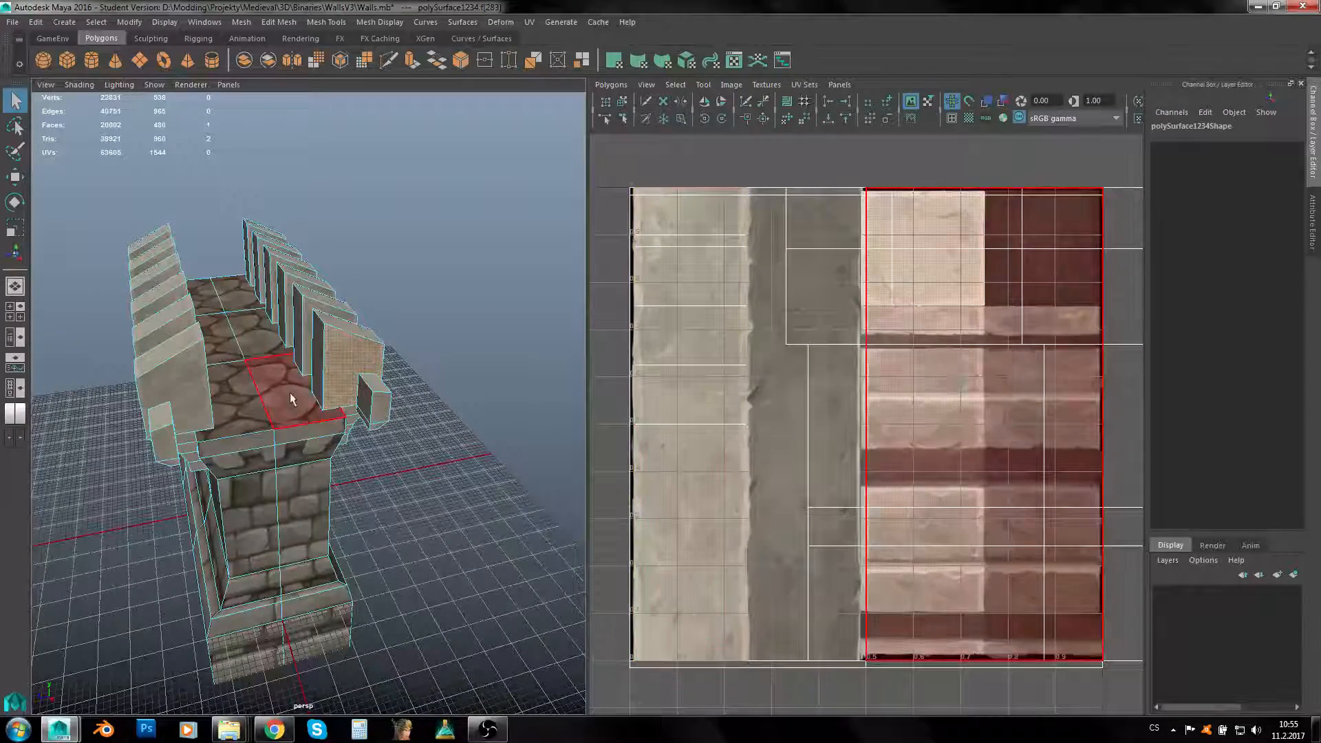
Inspect the UV mapping of single faces on the walkway, upper trim, base and main wall
left_click(284, 388)
left_click(252, 463)
left_click(286, 615)
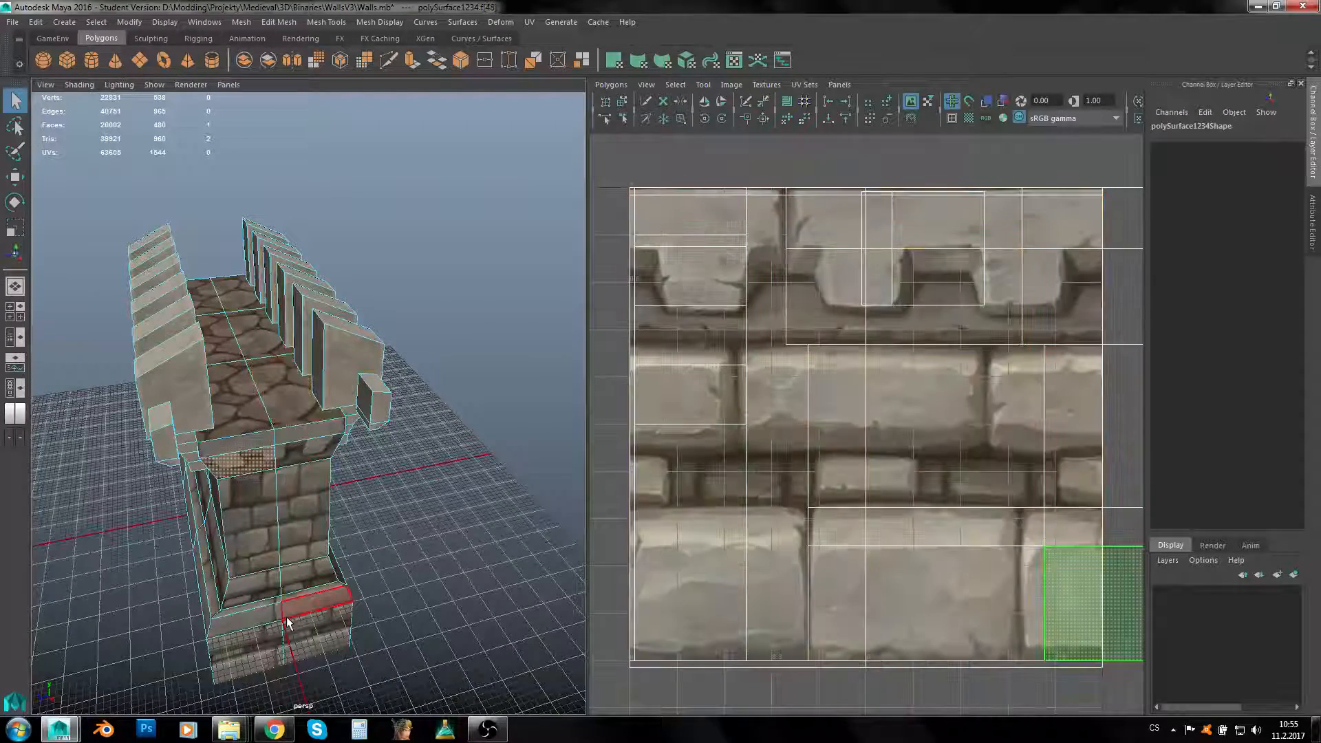
left_click(298, 540)
left_click_drag(356, 497, 364, 440, "alt")
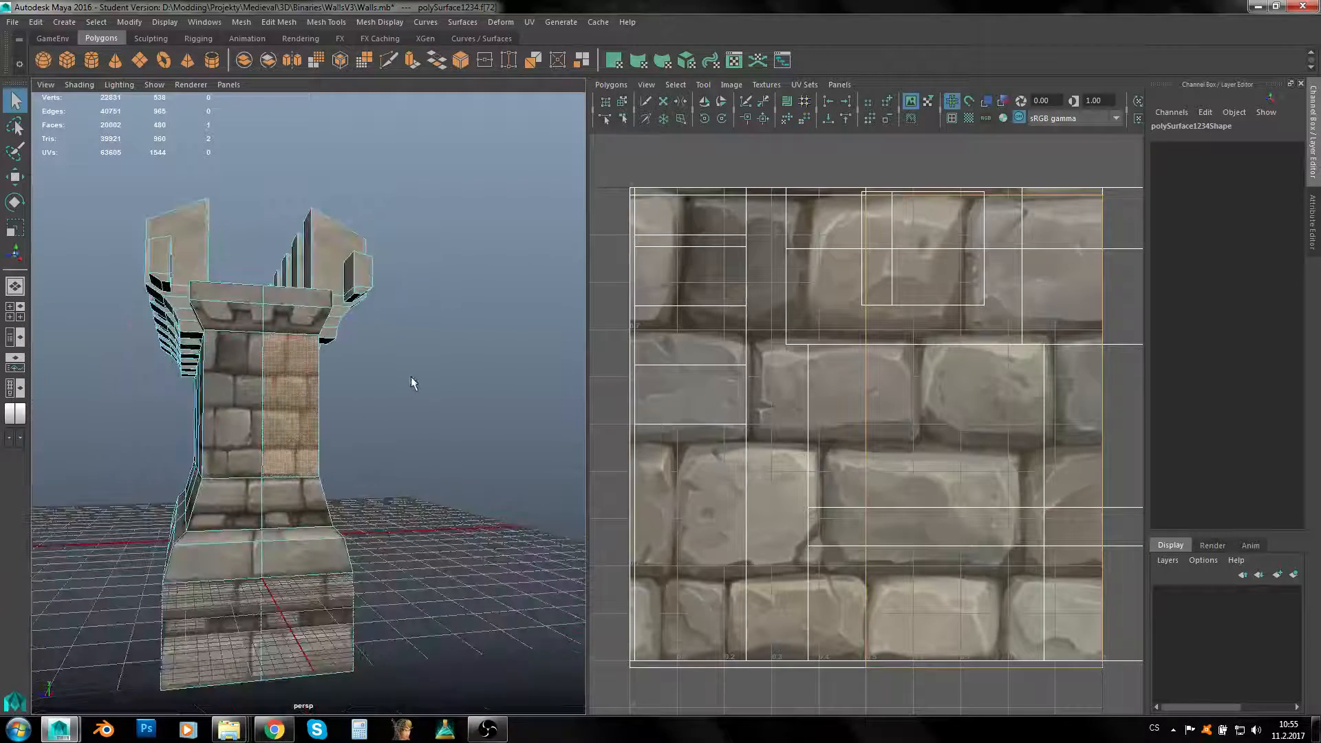
left_click_drag(411, 378, 395, 384, "alt")
Return to object selection and a single perspective view of the whole wall segment
right_click_drag(425, 277, 454, 190)
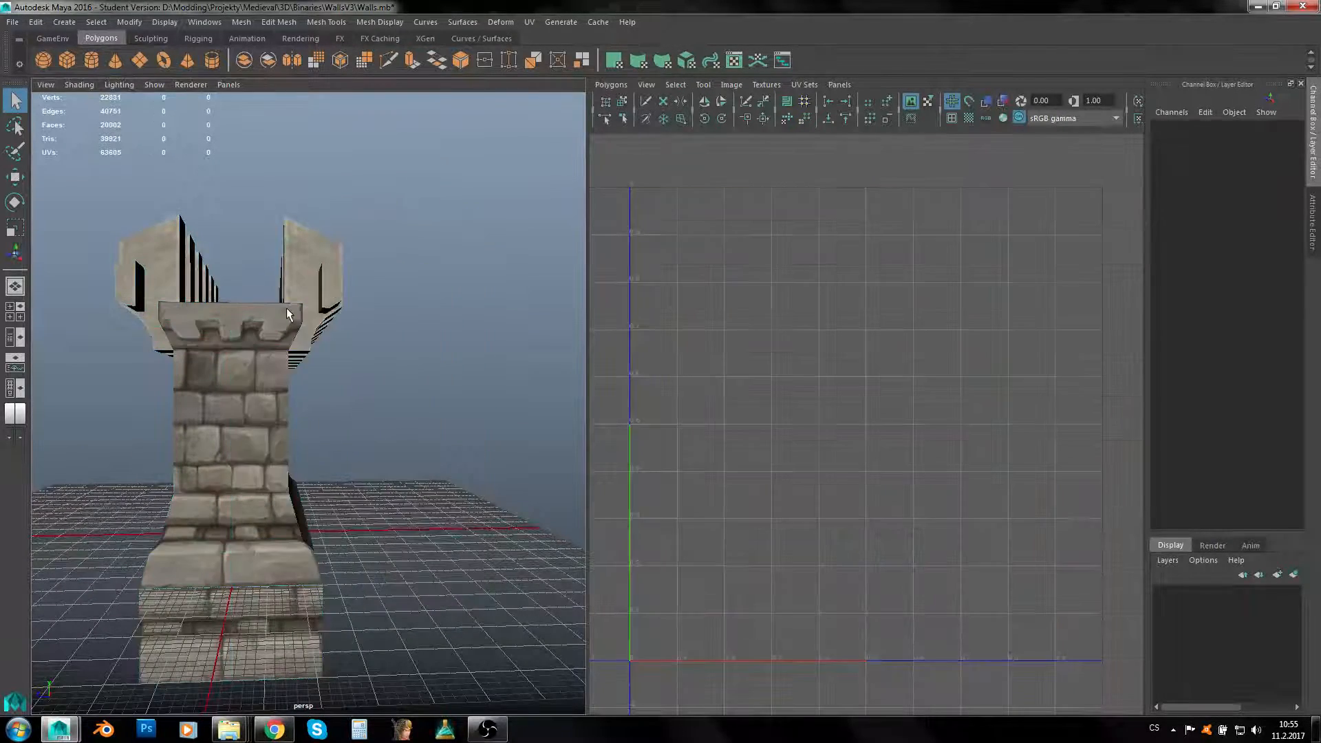
left_click_drag(330, 286, 413, 342, "alt")
left_click(15, 285)
scroll(414, 342, "down", 7)
left_click_drag(581, 382, 544, 406, "alt")
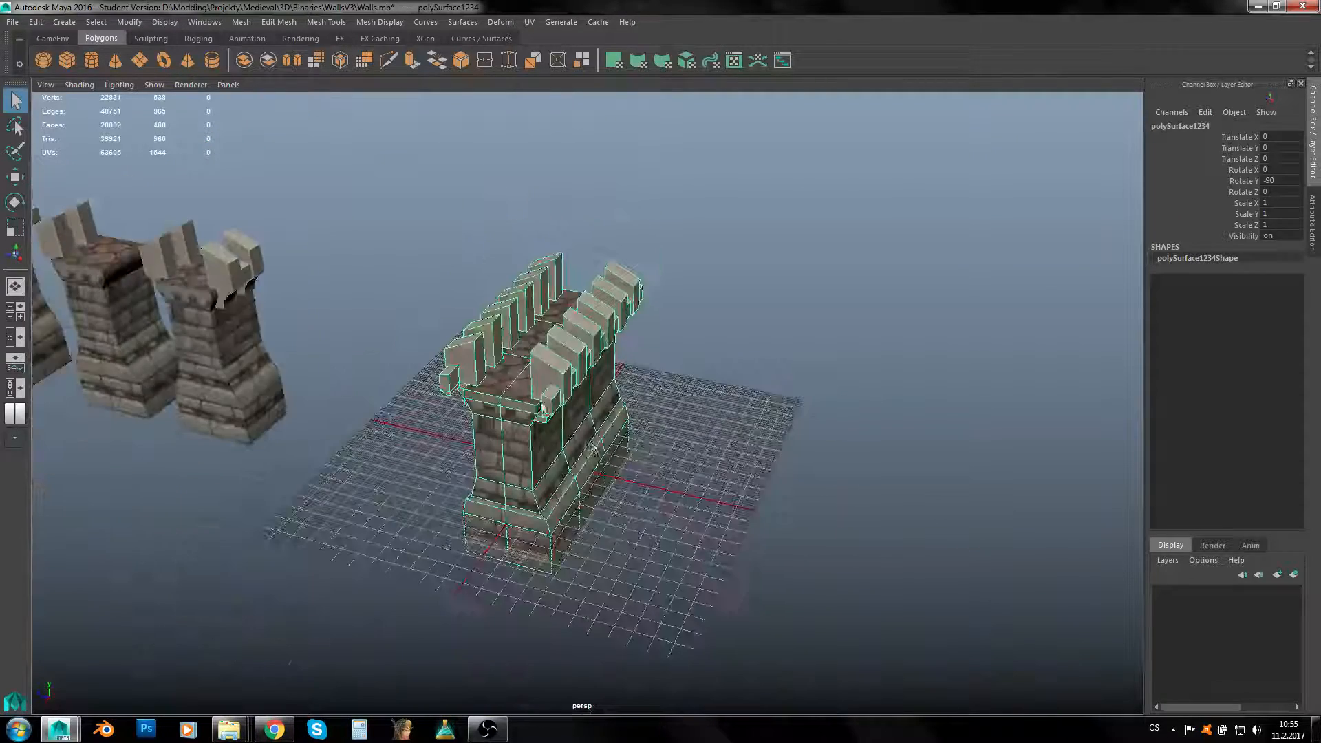
Select all battlement faces on both sides of the wall top and extract them from the wall mesh
left_click_drag(592, 448, 688, 340, "alt")
scroll(633, 406, "up", 3)
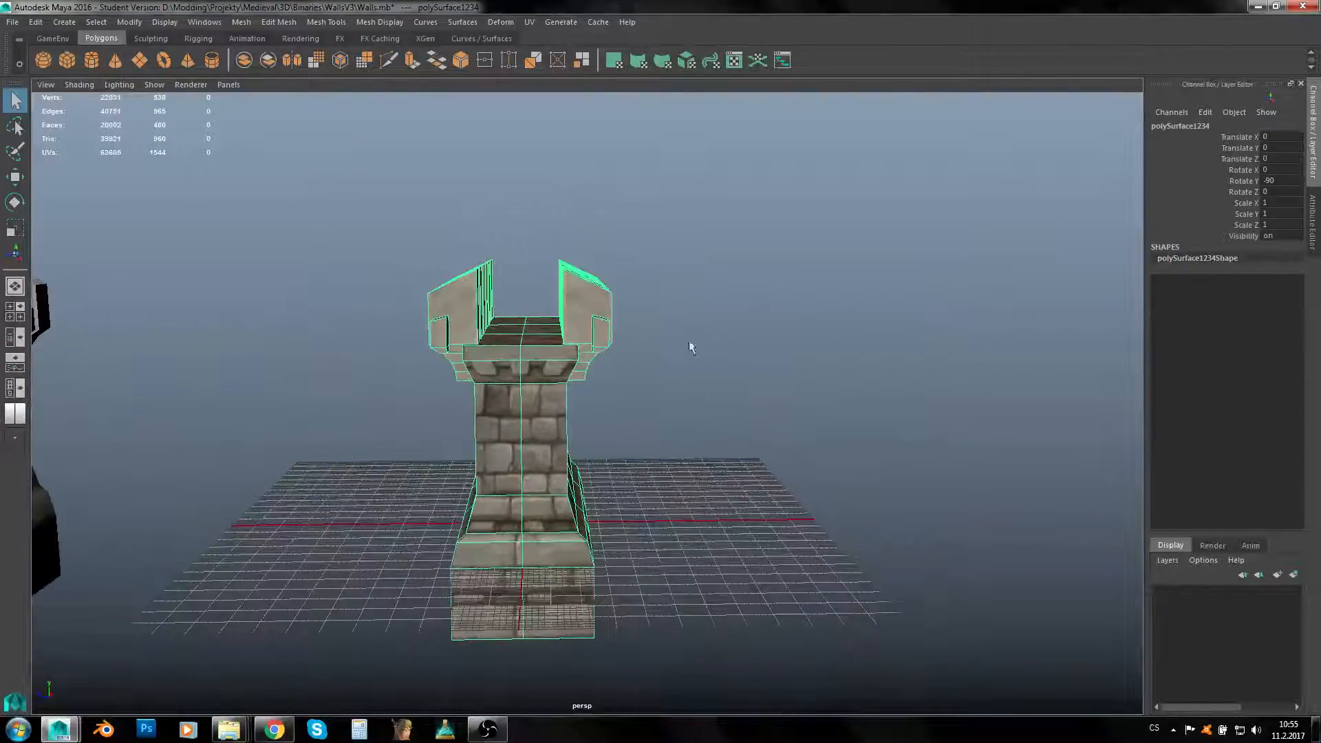
right_click(709, 317)
left_click(705, 341)
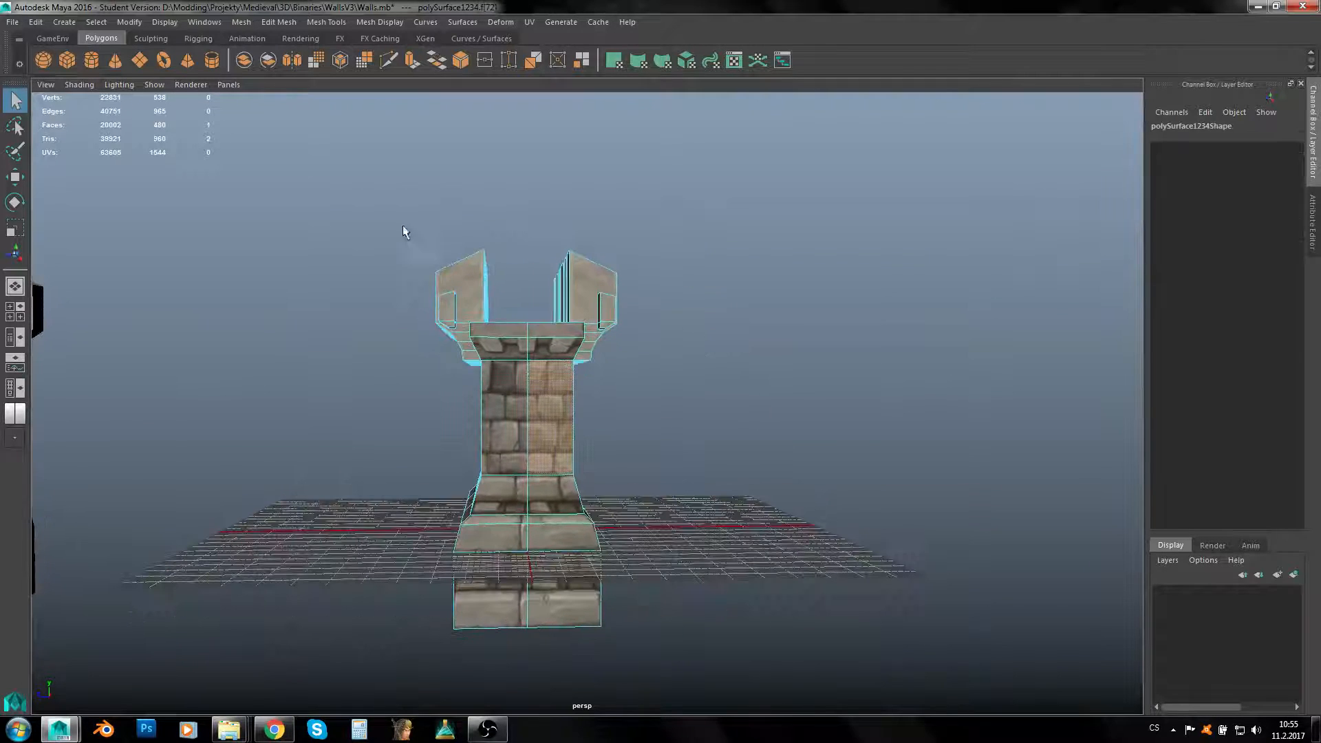
left_click_drag(403, 225, 662, 368)
left_click_drag(609, 423, 721, 265, "alt")
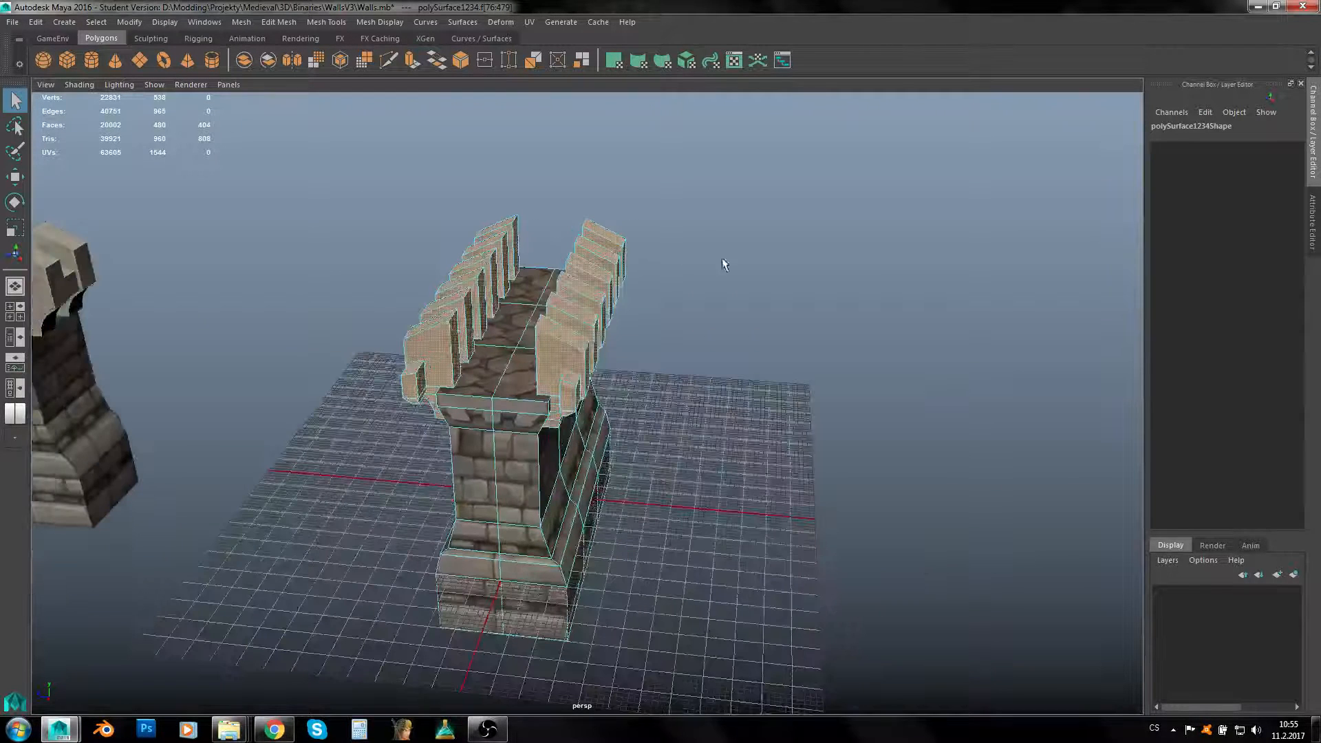
left_click(560, 65)
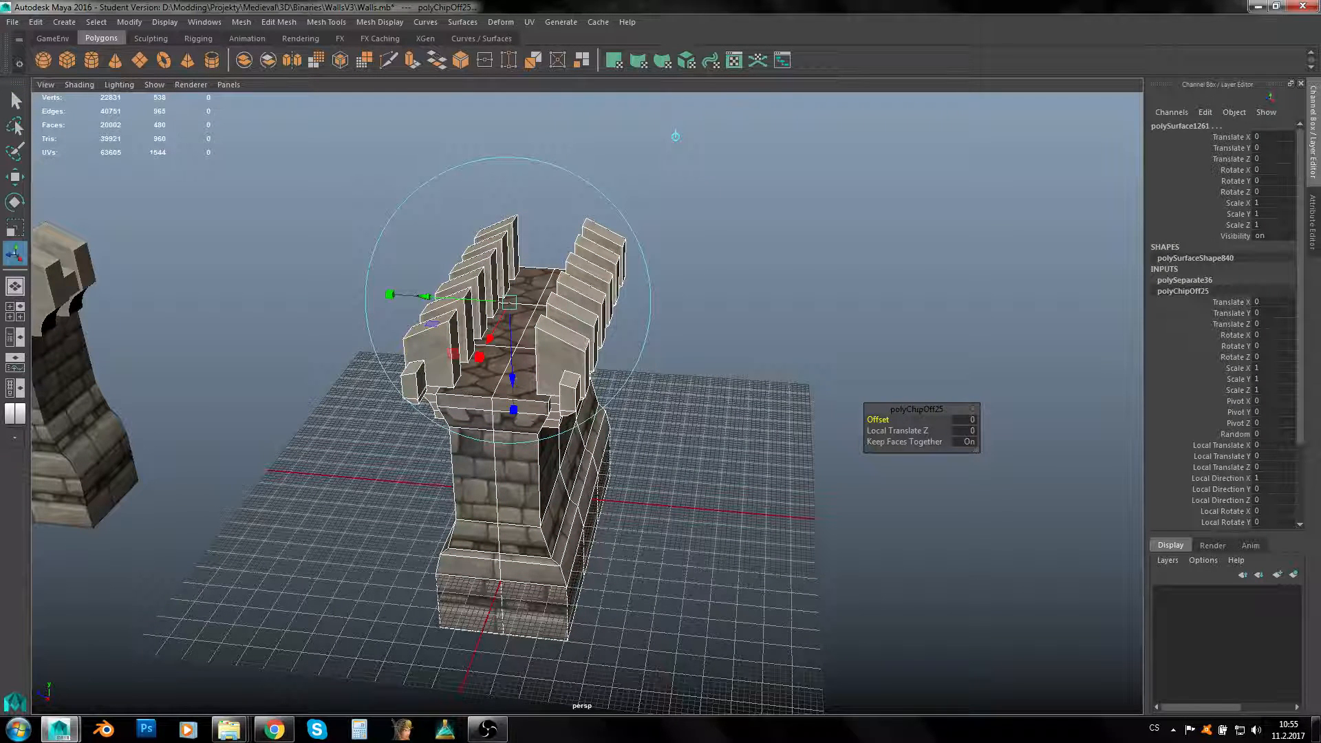
Combine the extracted battlement pieces into one mesh, leaving out the wall body
right_click_drag(833, 273, 891, 258)
left_click(571, 481, "ctrl")
left_click(241, 59)
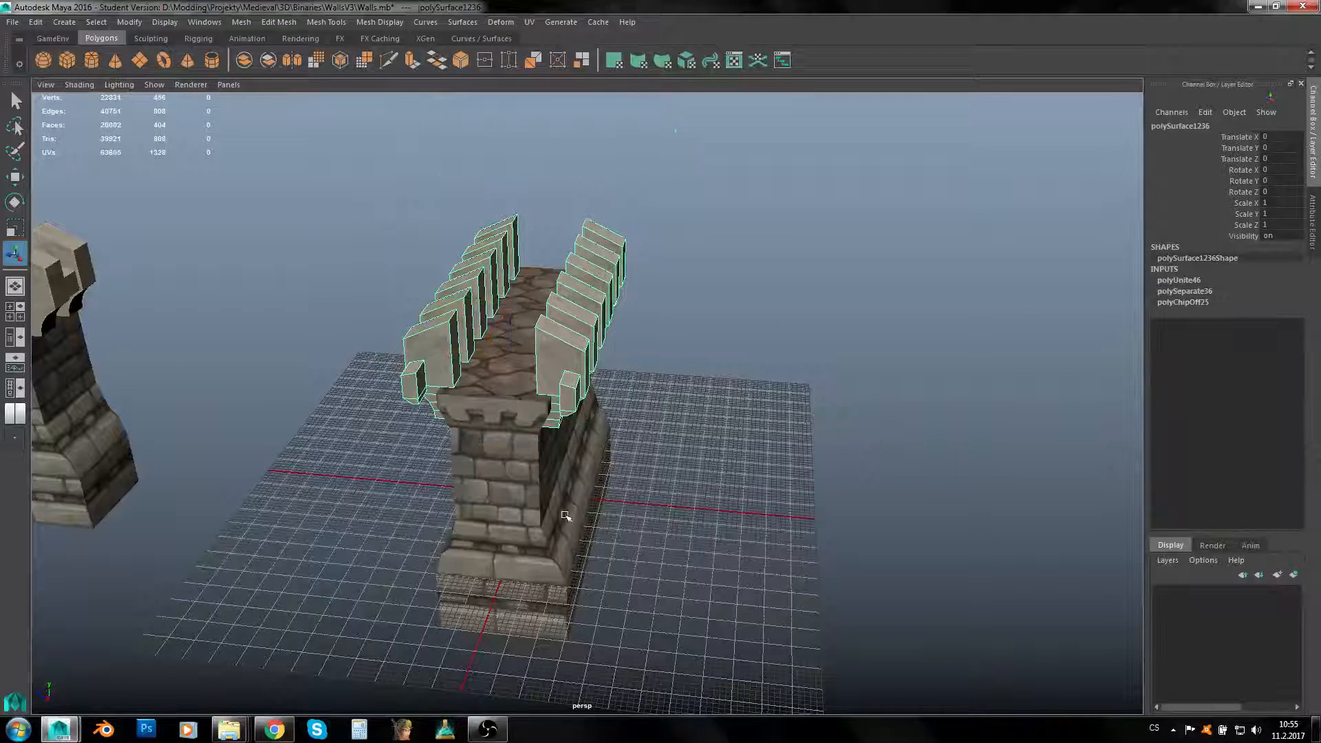
Select the six cobblestone walkway faces of the wall body and extract them as a separate piece
left_click(564, 514)
left_click_drag(564, 513, 656, 449, "alt")
right_click_drag(780, 284, 780, 318)
left_click(535, 400)
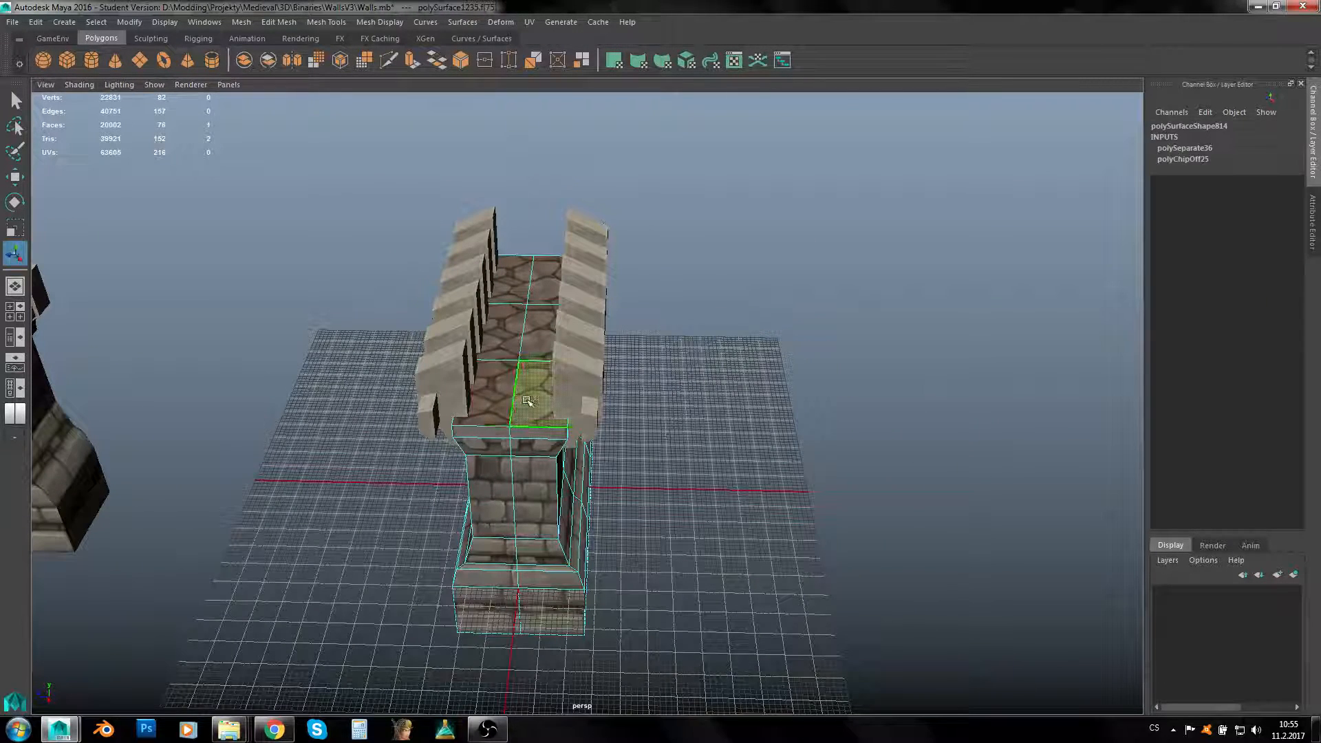
left_click(493, 386, "shift")
left_click(507, 328, "shift")
left_click(540, 332, "shift")
left_click(546, 279, "shift")
left_click(509, 282, "shift")
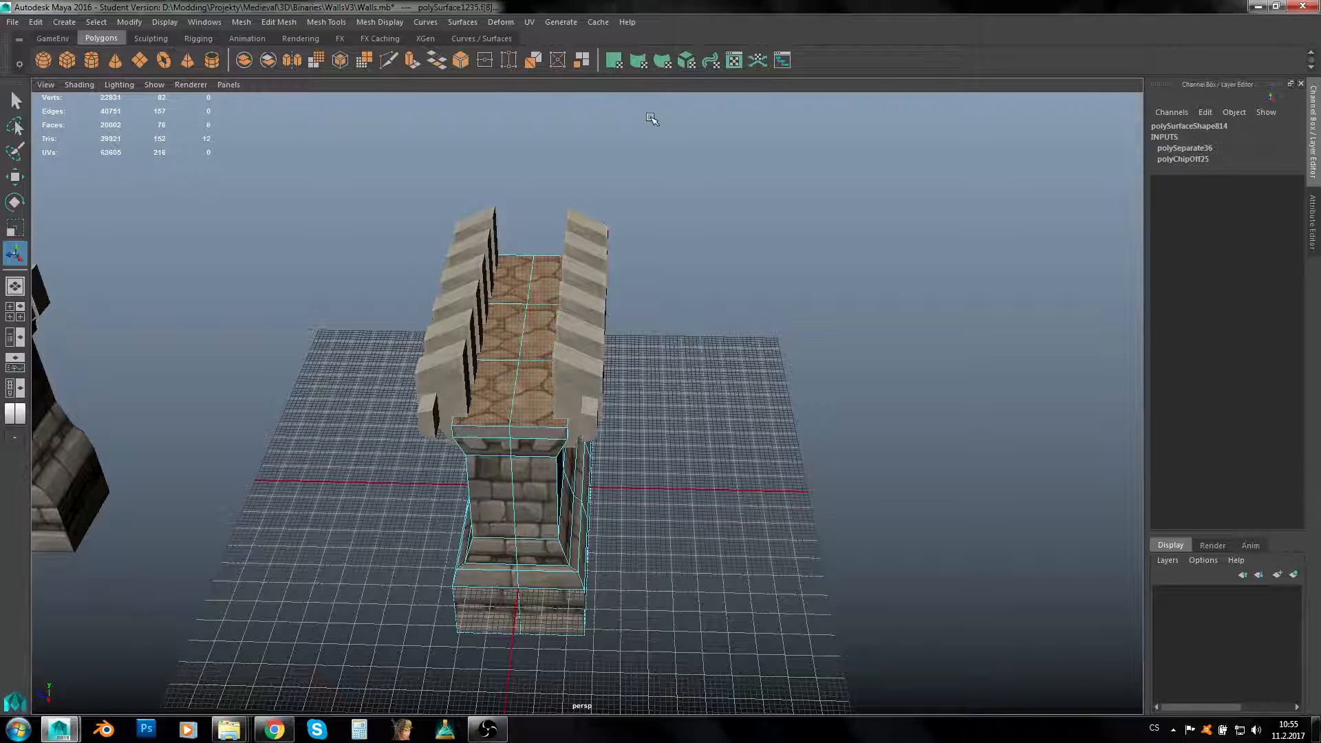
right_click_drag(651, 251, 649, 375, "shift")
Extract the band of brick faces between the upper trim and the sloped base from the wall body
left_click_drag(649, 375, 733, 282, "alt")
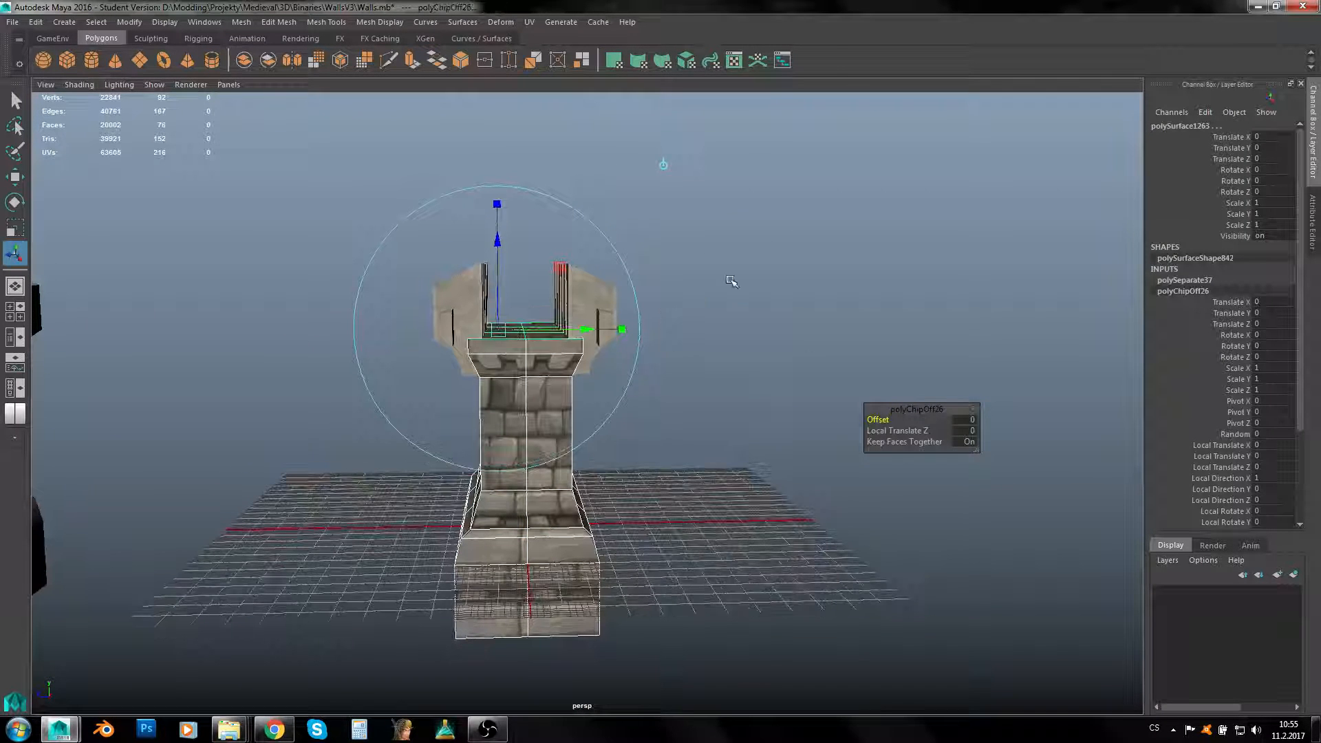
right_click_drag(733, 282, 775, 263)
left_click(566, 504)
left_click_drag(566, 503, 630, 473, "alt")
right_click_drag(689, 416, 690, 393)
left_click_drag(690, 392, 688, 403, "alt")
left_click_drag(428, 398, 622, 404)
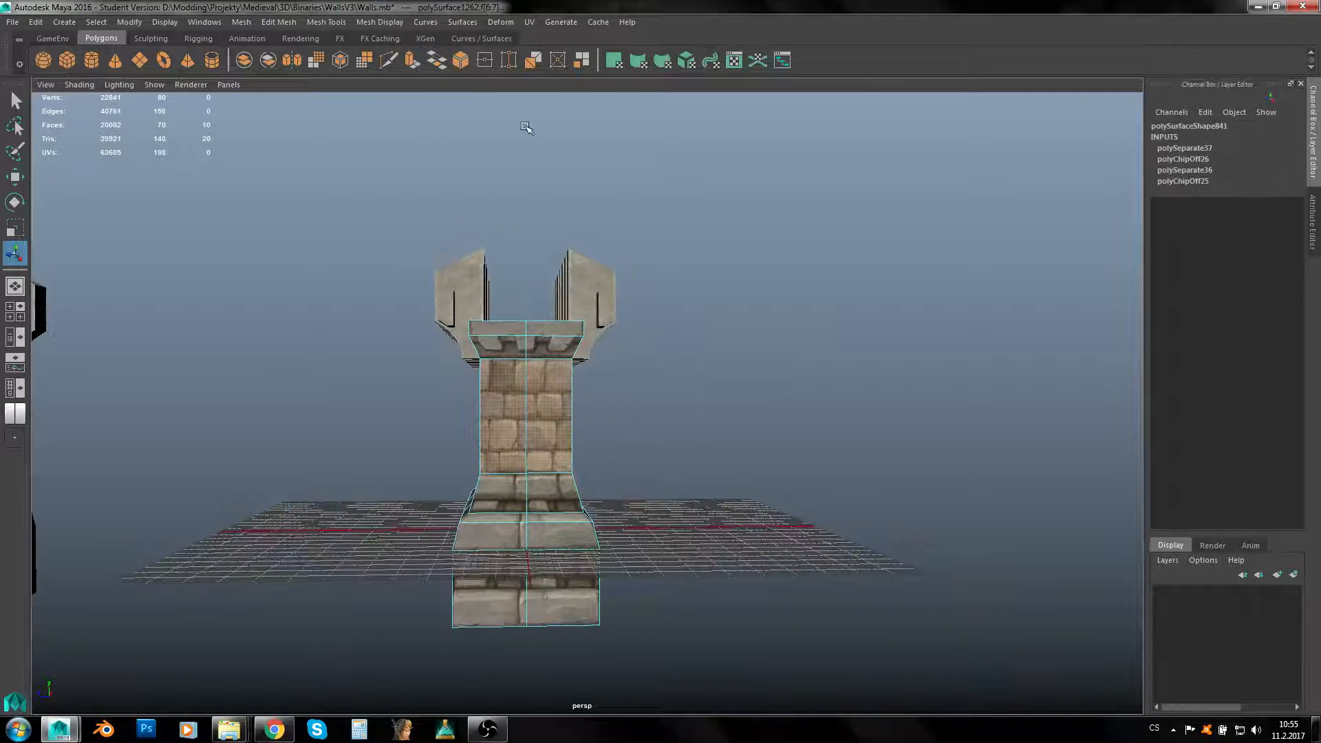
left_click(583, 60)
left_click_drag(717, 266, 664, 245, "alt")
scroll(708, 464, "up", 2)
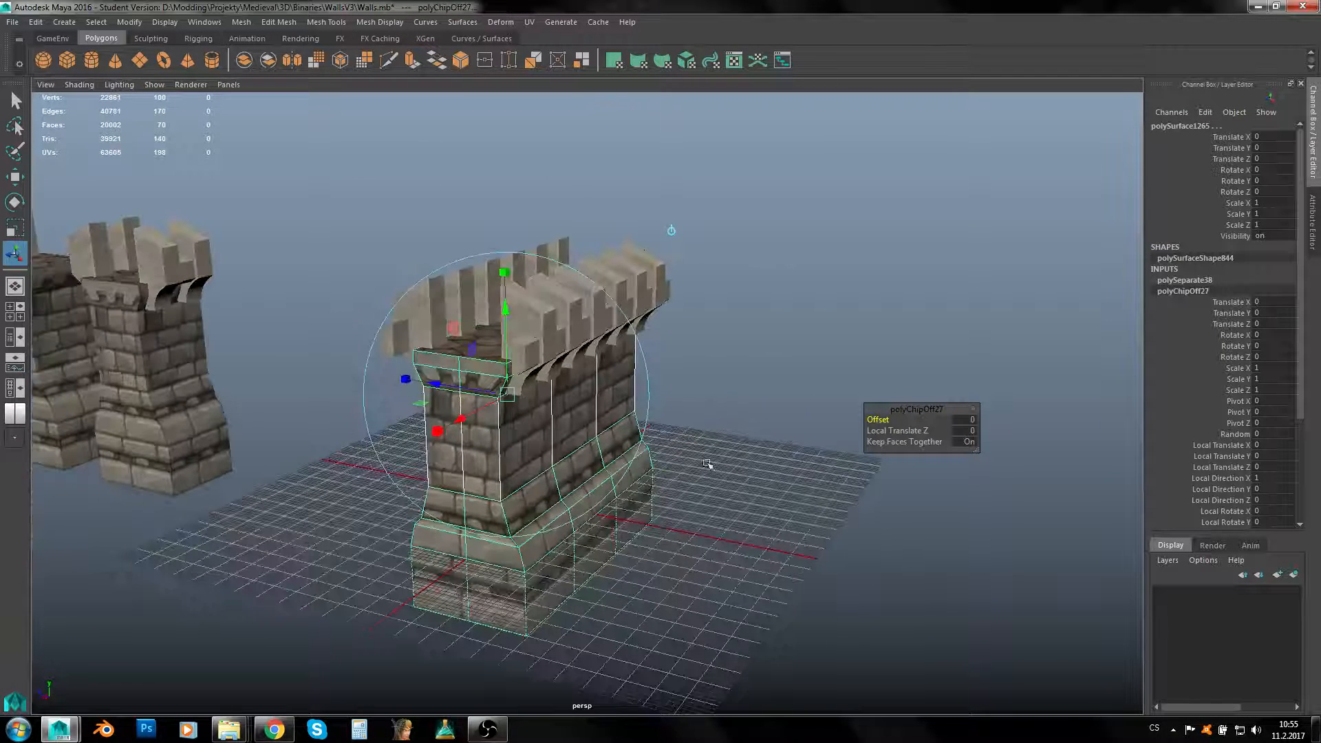
Select the separated wall, walkway and battlement pieces one at a time to check the extraction
left_click(685, 490)
key("q")
left_click(570, 516)
left_click_drag(570, 516, 503, 498, "alt")
left_click(502, 499)
left_click(488, 359)
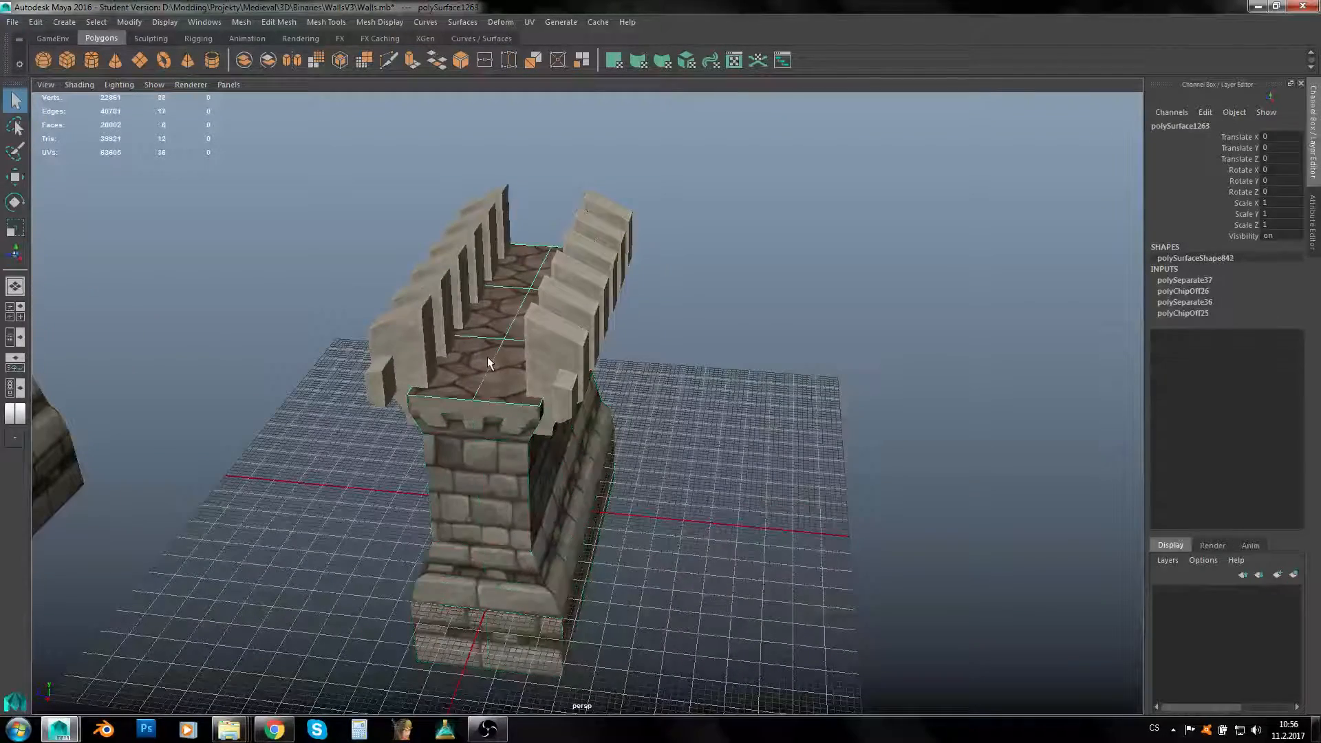
left_click(559, 348)
Check the brick band and trim pieces from closer and farther views, and clear the selection
left_click_drag(558, 349, 544, 418, "alt")
scroll(721, 422, "down", 3)
scroll(539, 420, "up", 5)
scroll(631, 528, "down", 5)
left_click(543, 418)
left_click(548, 481)
left_click_drag(629, 561, 625, 501, "alt")
left_click(537, 424)
left_click_drag(655, 453, 734, 402, "alt")
left_click(700, 373)
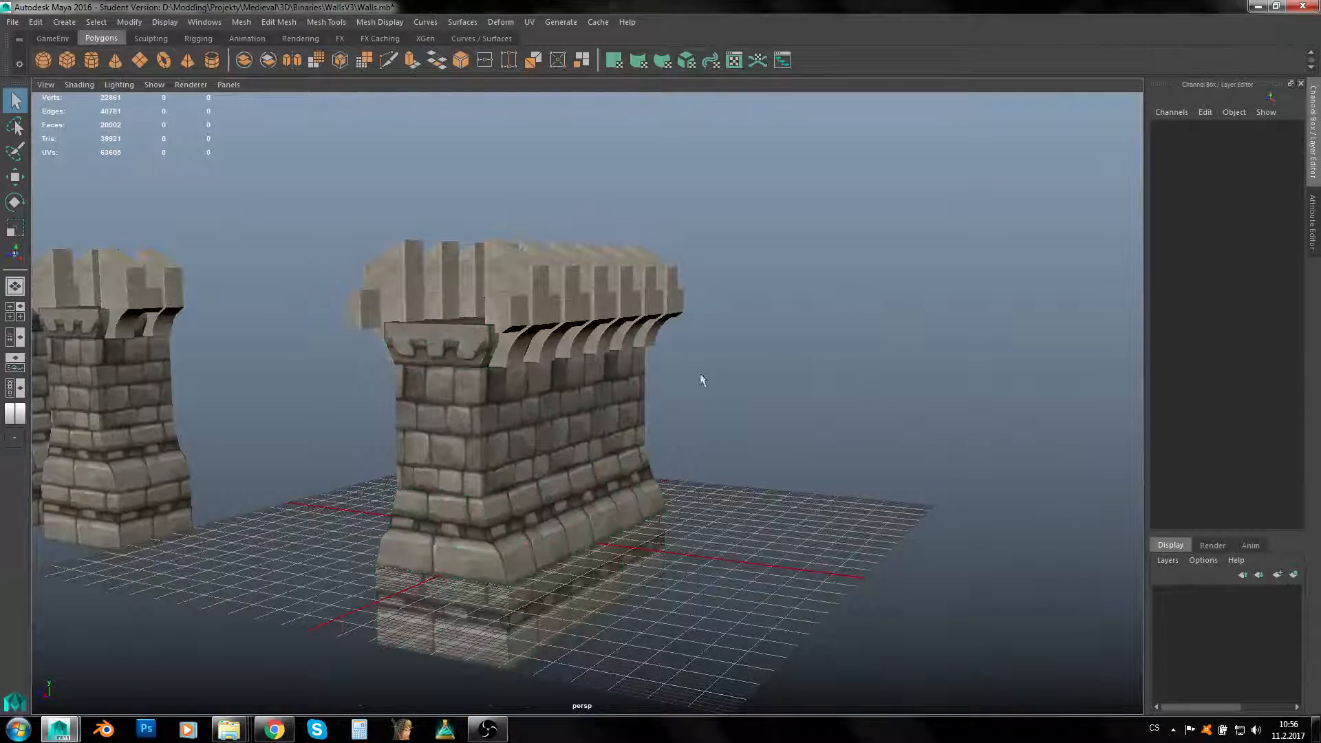
Select the walkway piece to check its extent and deselect it again
left_click_drag(477, 383, 448, 405, "alt")
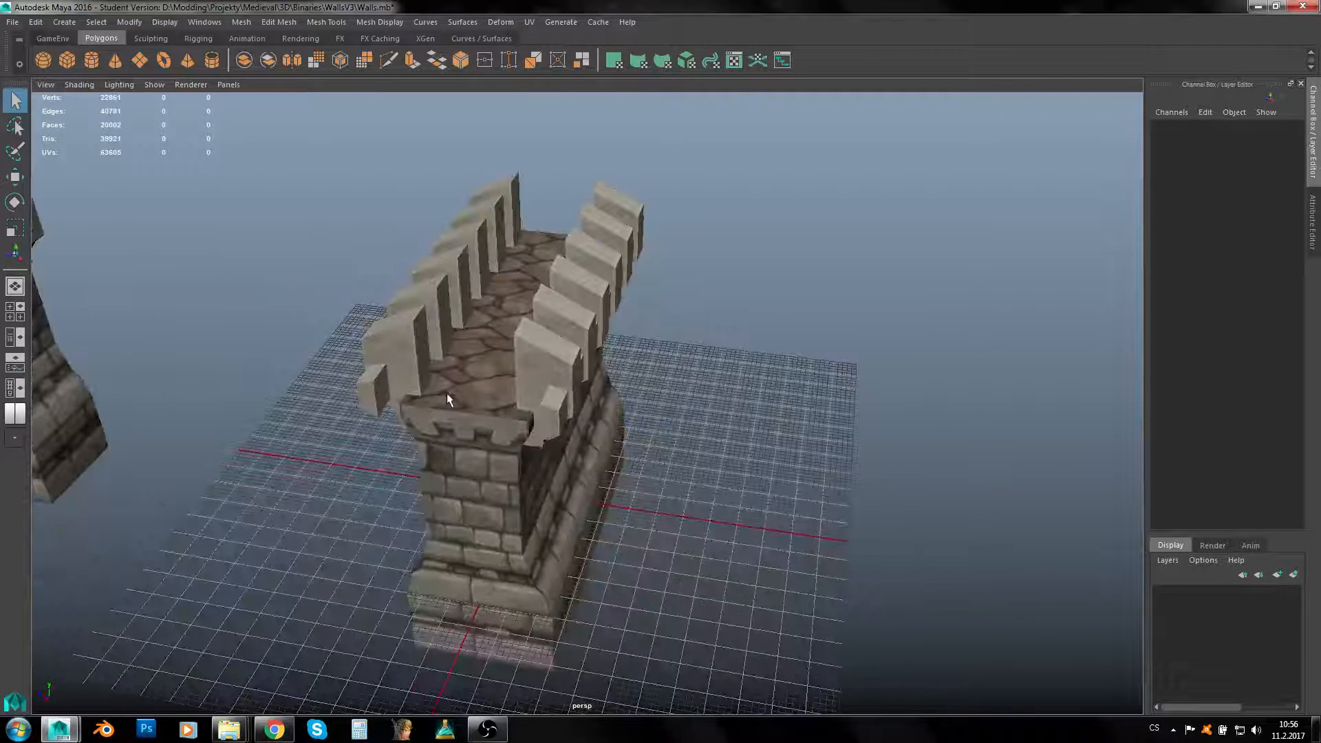
left_click(447, 395)
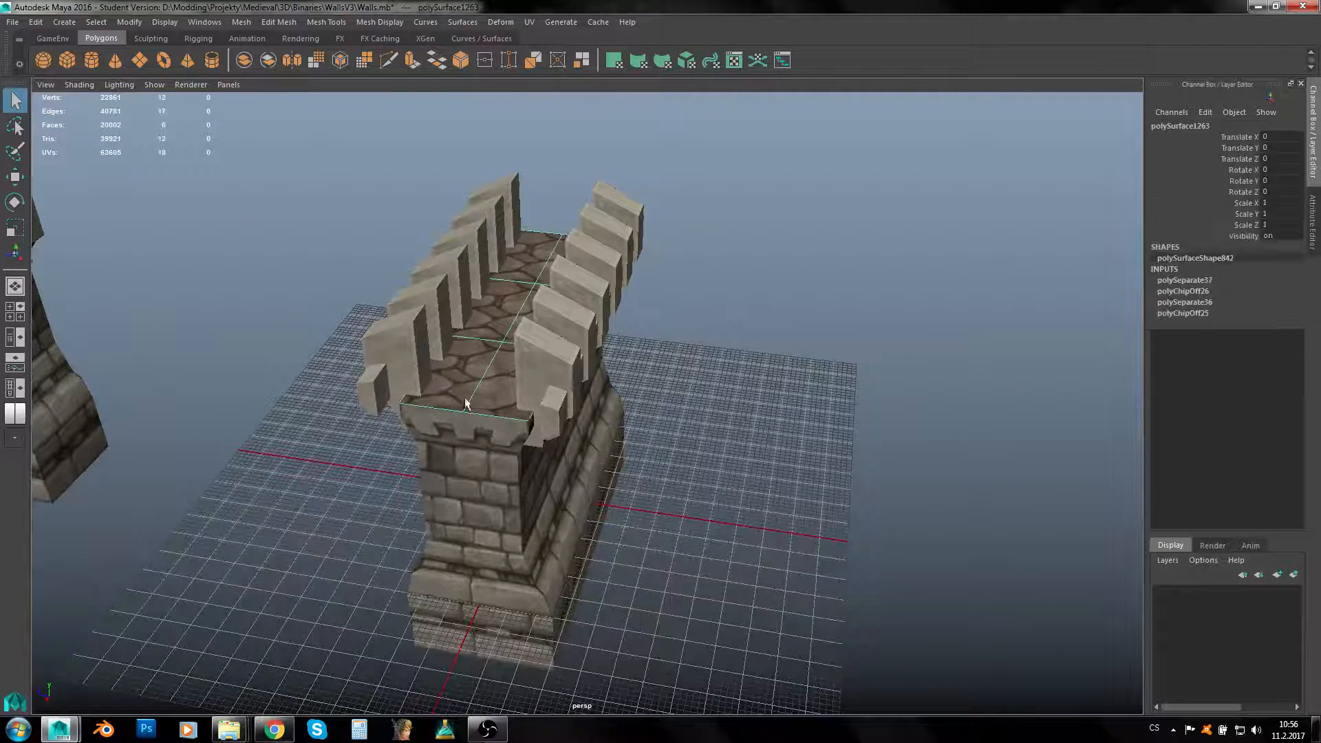
left_click(664, 464)
left_click_drag(642, 457, 647, 461, "alt")
scroll(647, 460, "down", 3)
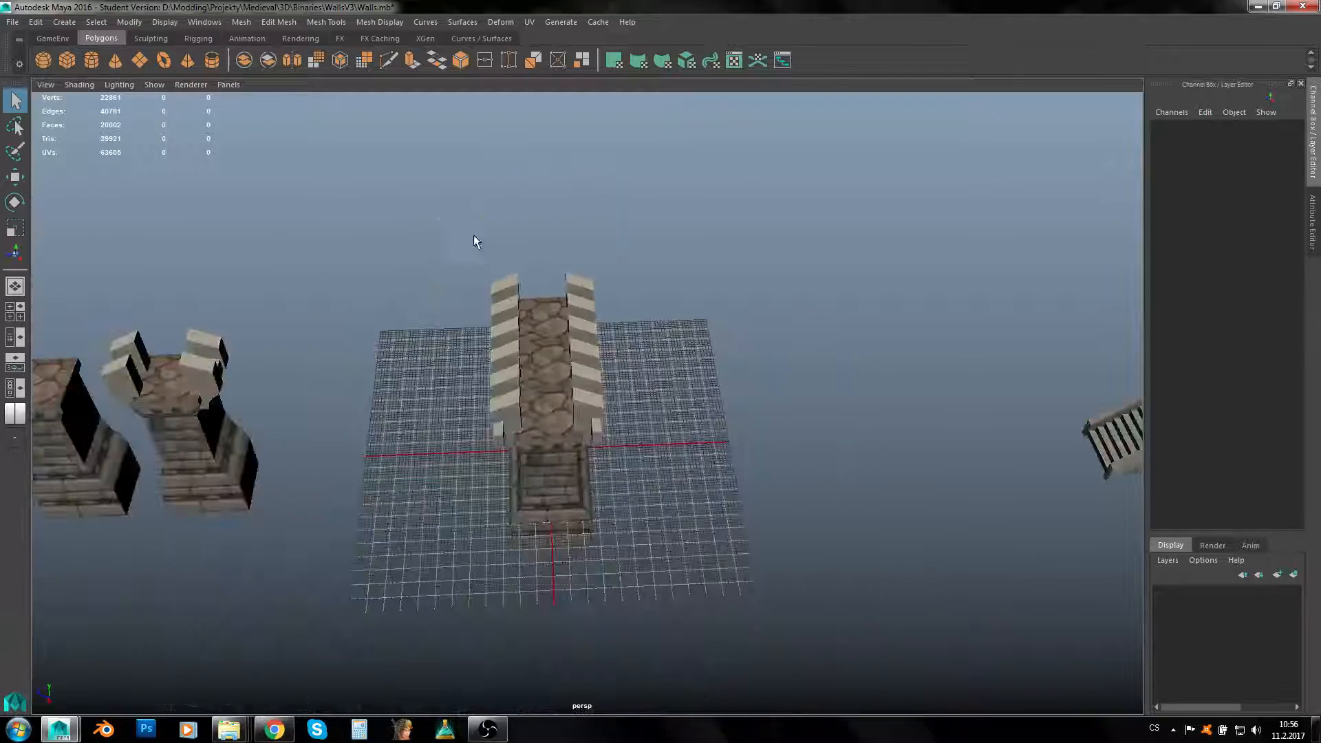
Select all pieces of the wall segment and examine its open underside and long side
left_click_drag(473, 236, 742, 409)
scroll(644, 451, "up", 4)
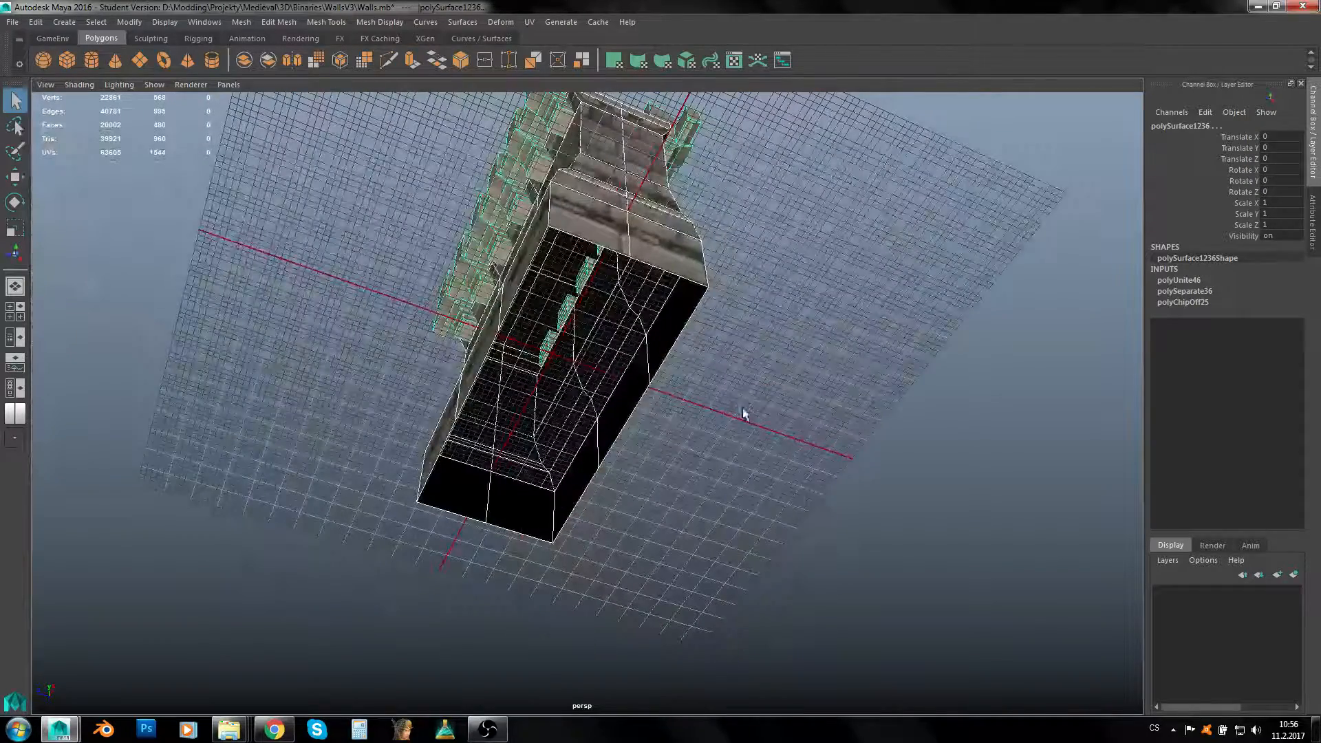
left_click_drag(660, 377, 605, 264, "alt")
left_click_drag(793, 160, 791, 358, "alt")
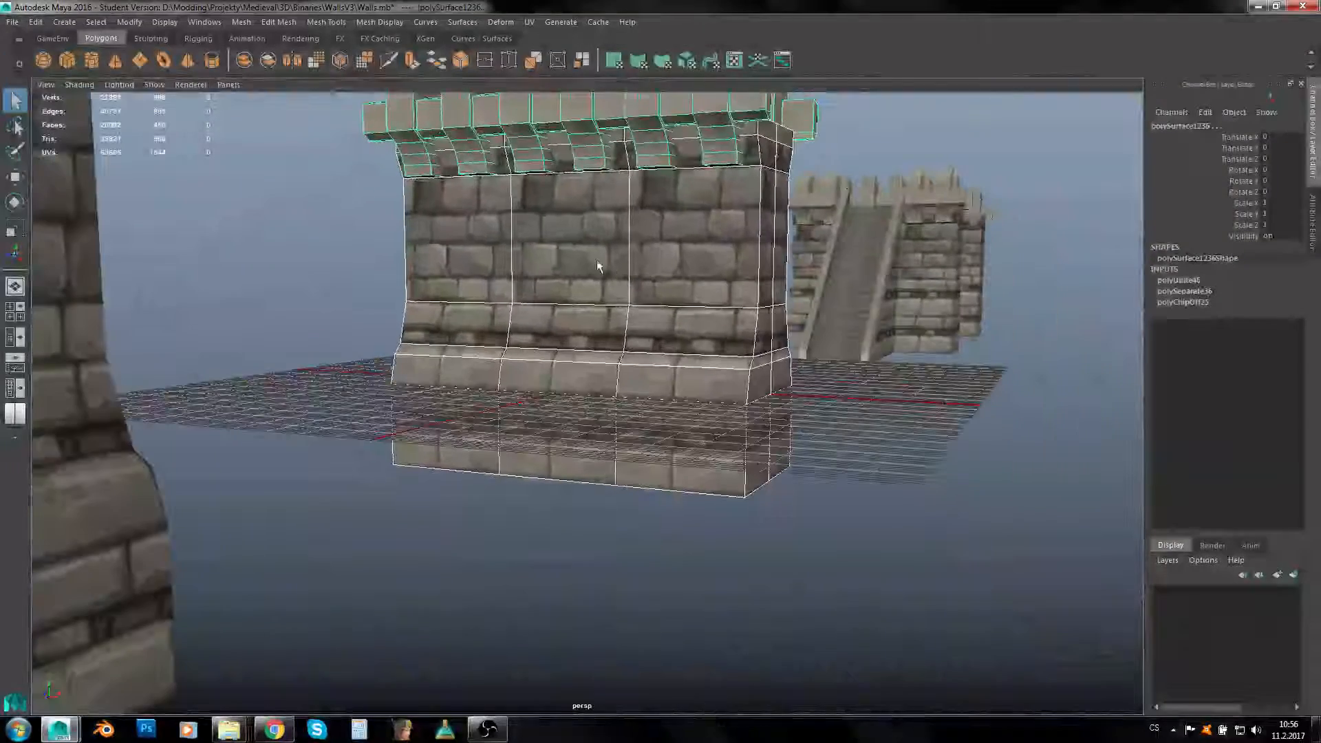
left_click_drag(585, 258, 435, 317, "alt")
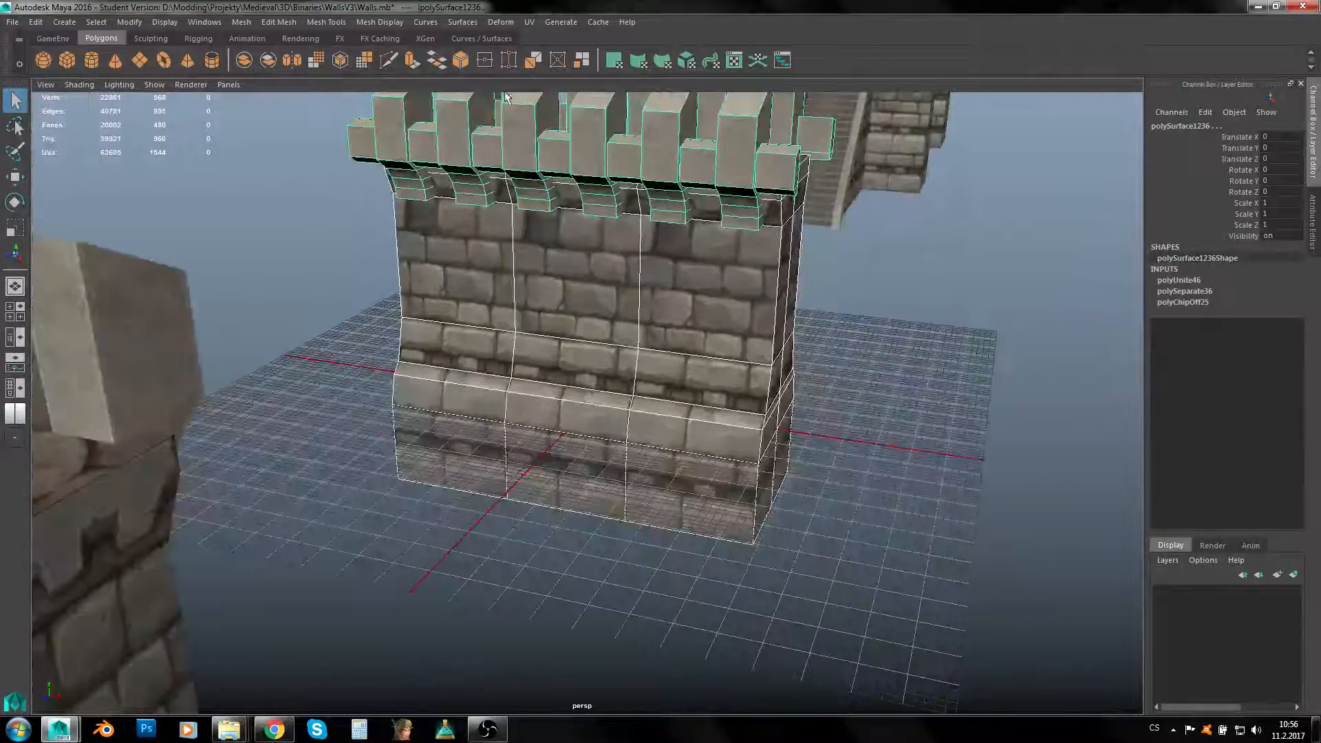
Reverse the normals of the middle brick band of the wall
left_click_drag(506, 96, 543, 313, "alt")
left_click(545, 320)
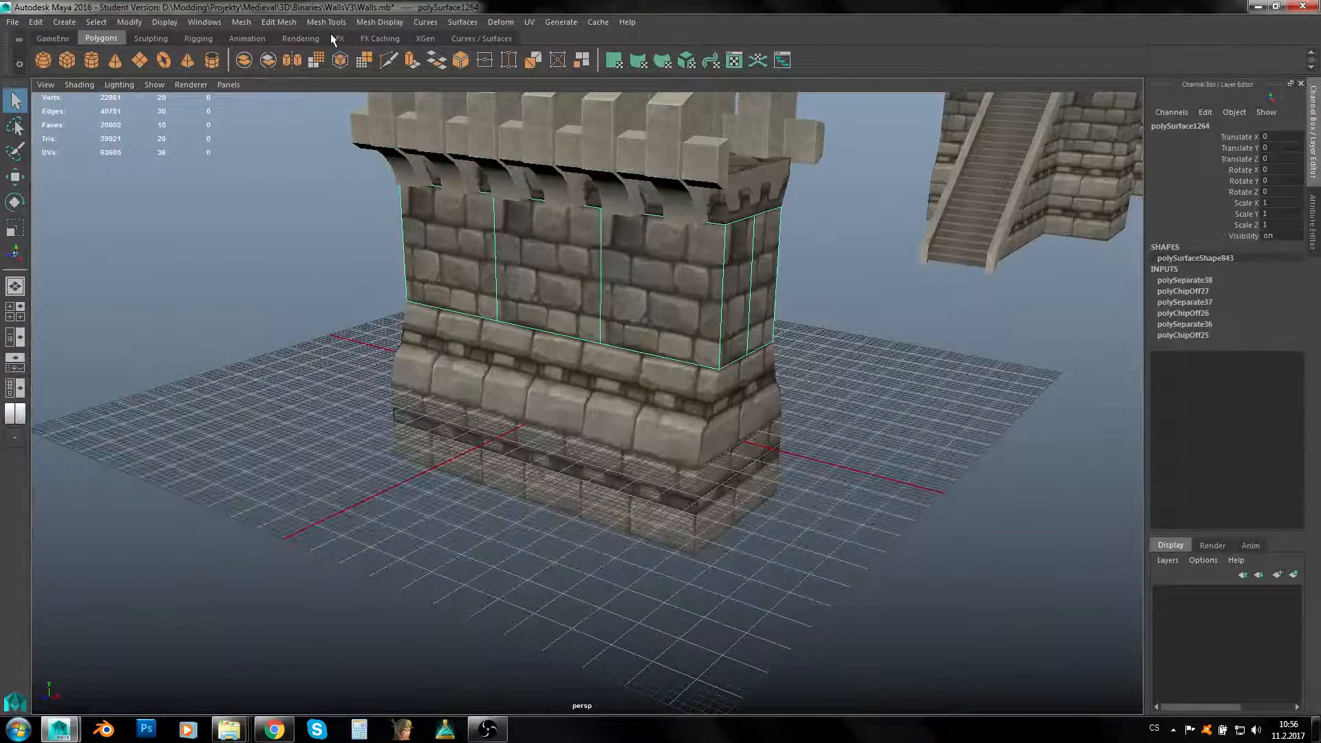
left_click(380, 22)
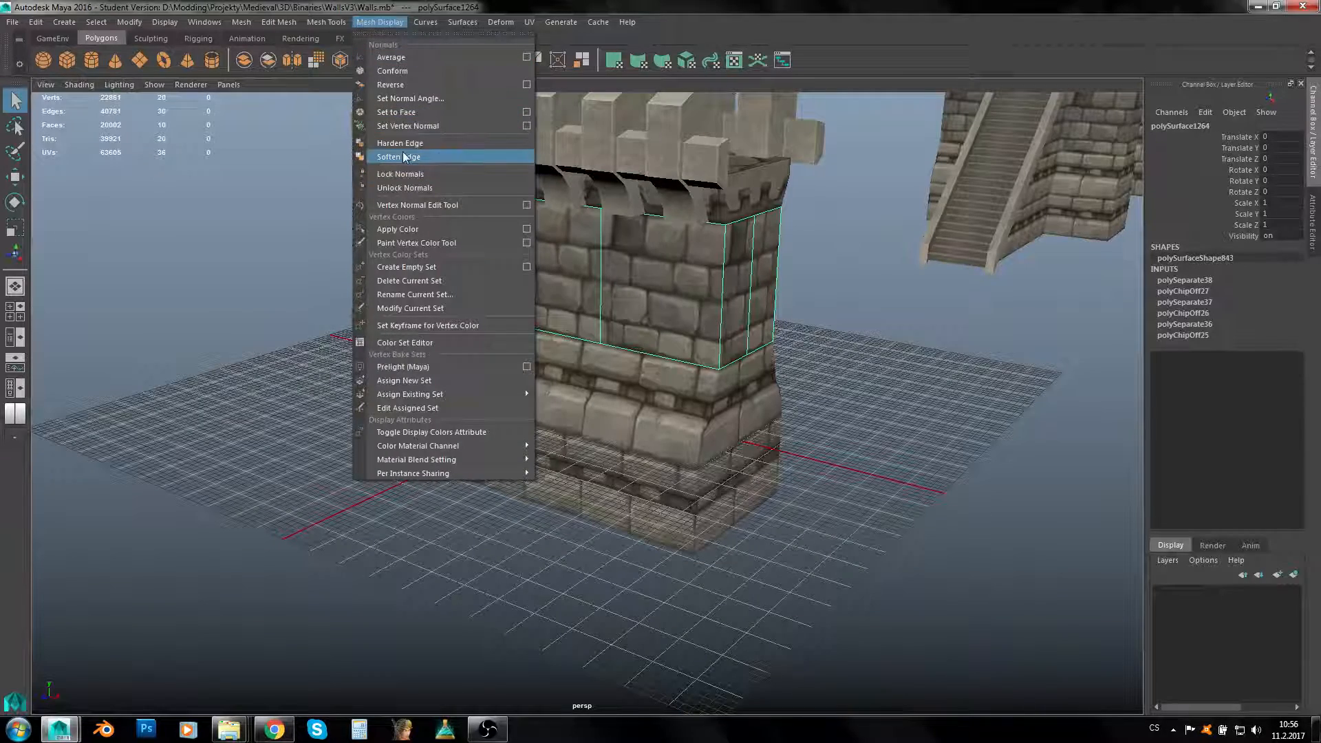
left_click(403, 84)
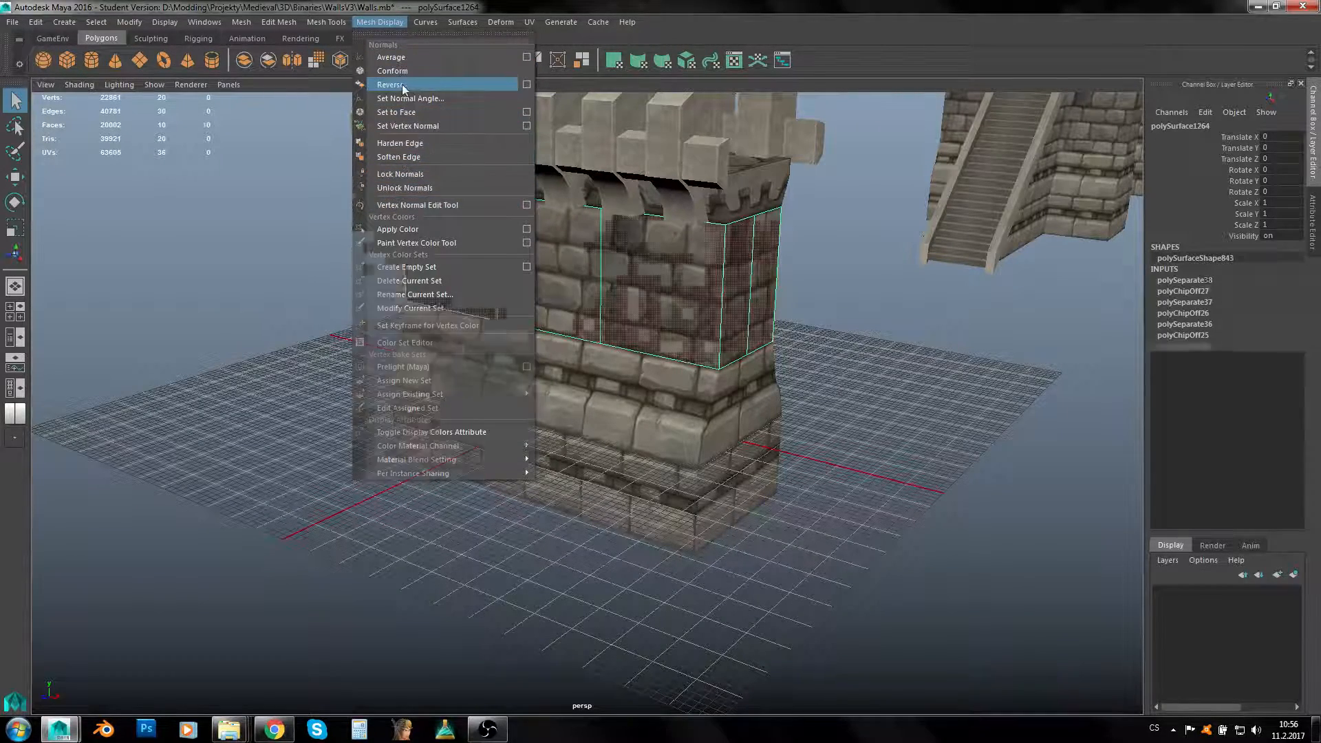
Examine the brick band with reversed normals from below and from outside the wall
left_click_drag(319, 310, 826, 280, "alt")
left_click(717, 296)
left_click_drag(716, 295, 658, 454, "alt")
left_click_drag(593, 424, 589, 362, "alt")
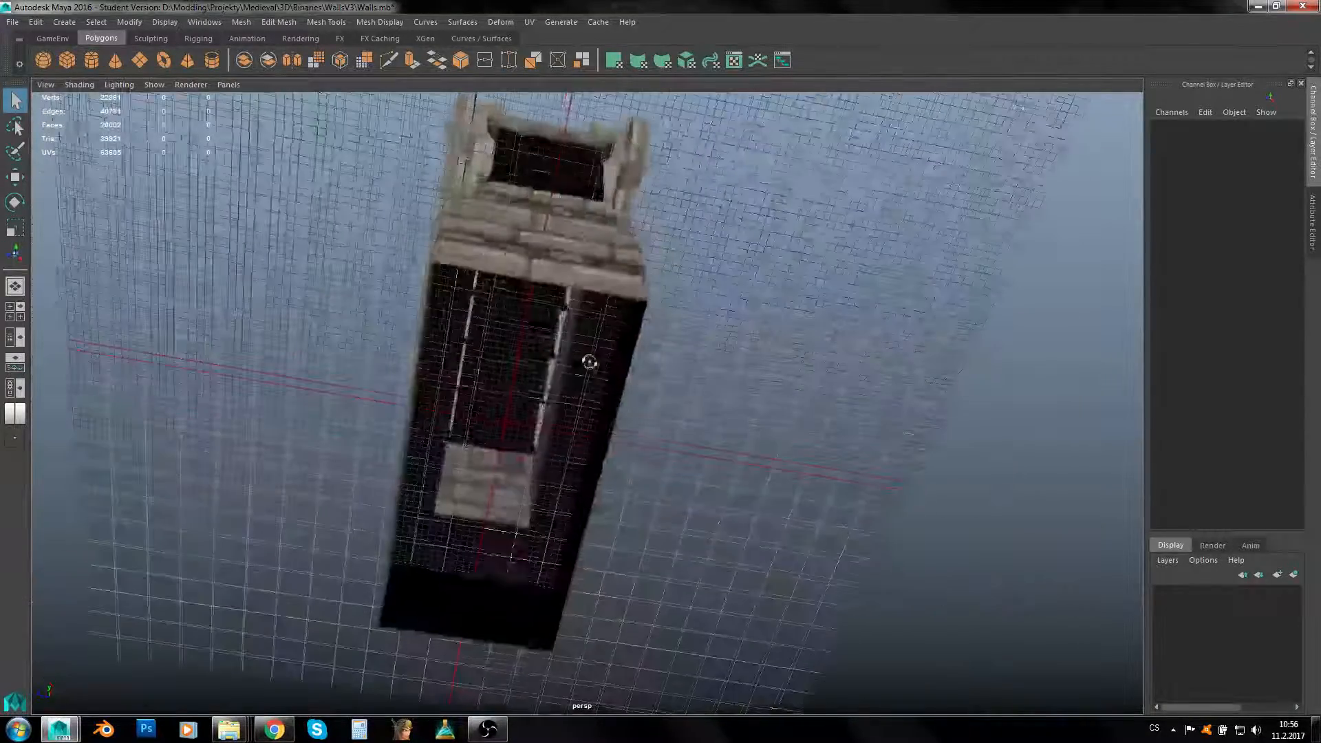
left_click(478, 482)
left_click_drag(487, 481, 609, 555, "alt")
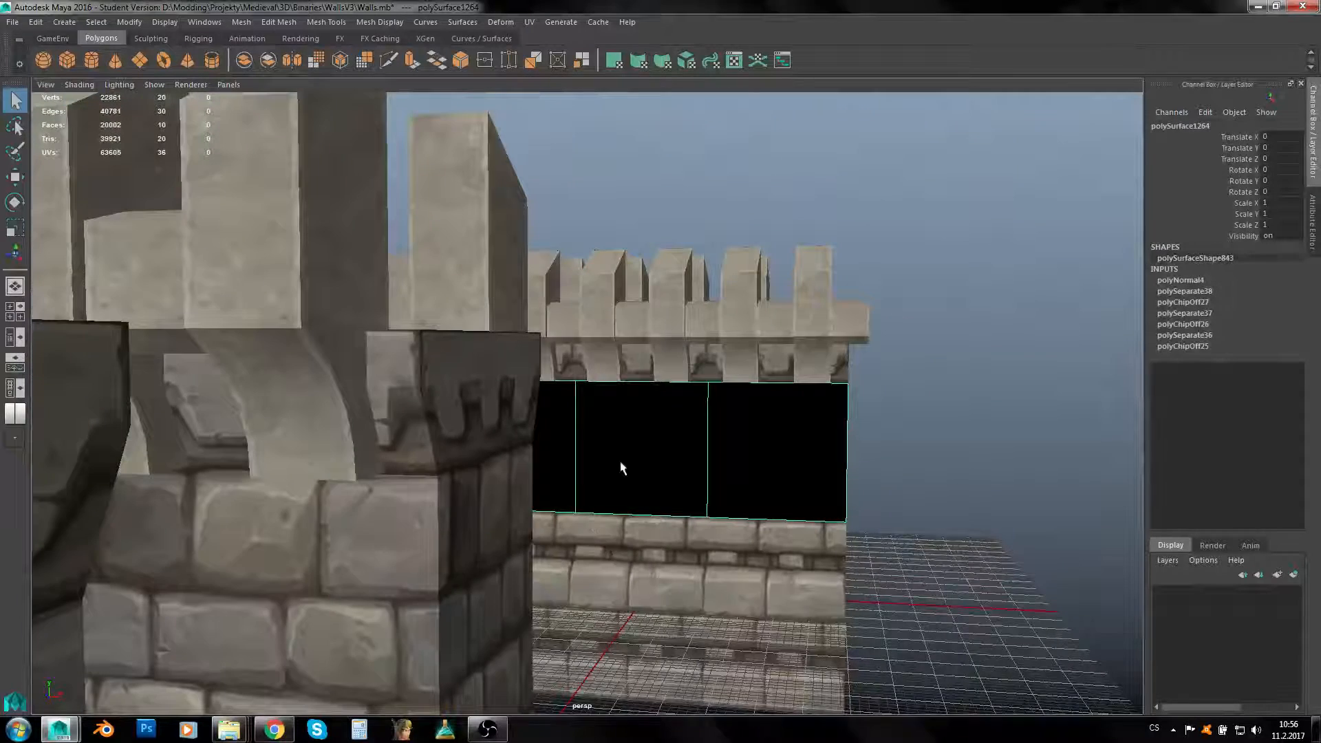
left_click_drag(614, 465, 548, 465, "alt")
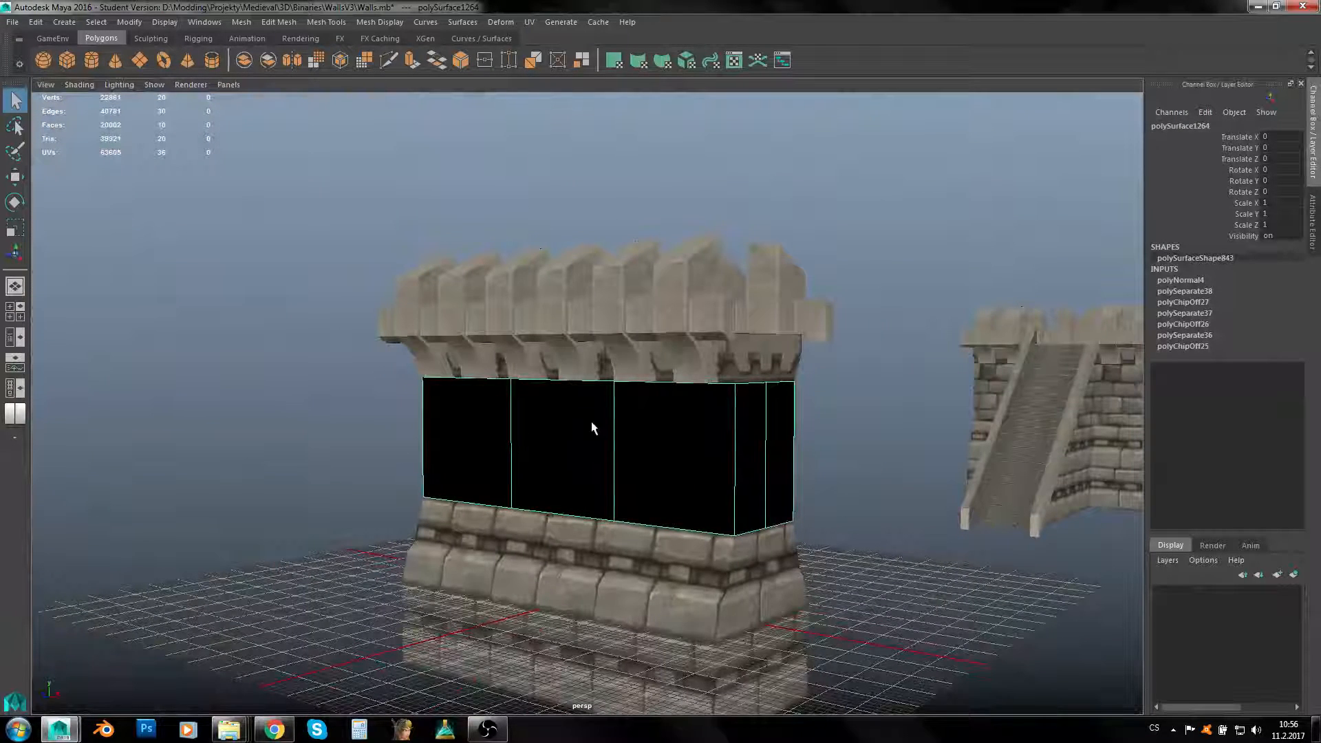
left_click_drag(593, 428, 577, 450, "alt")
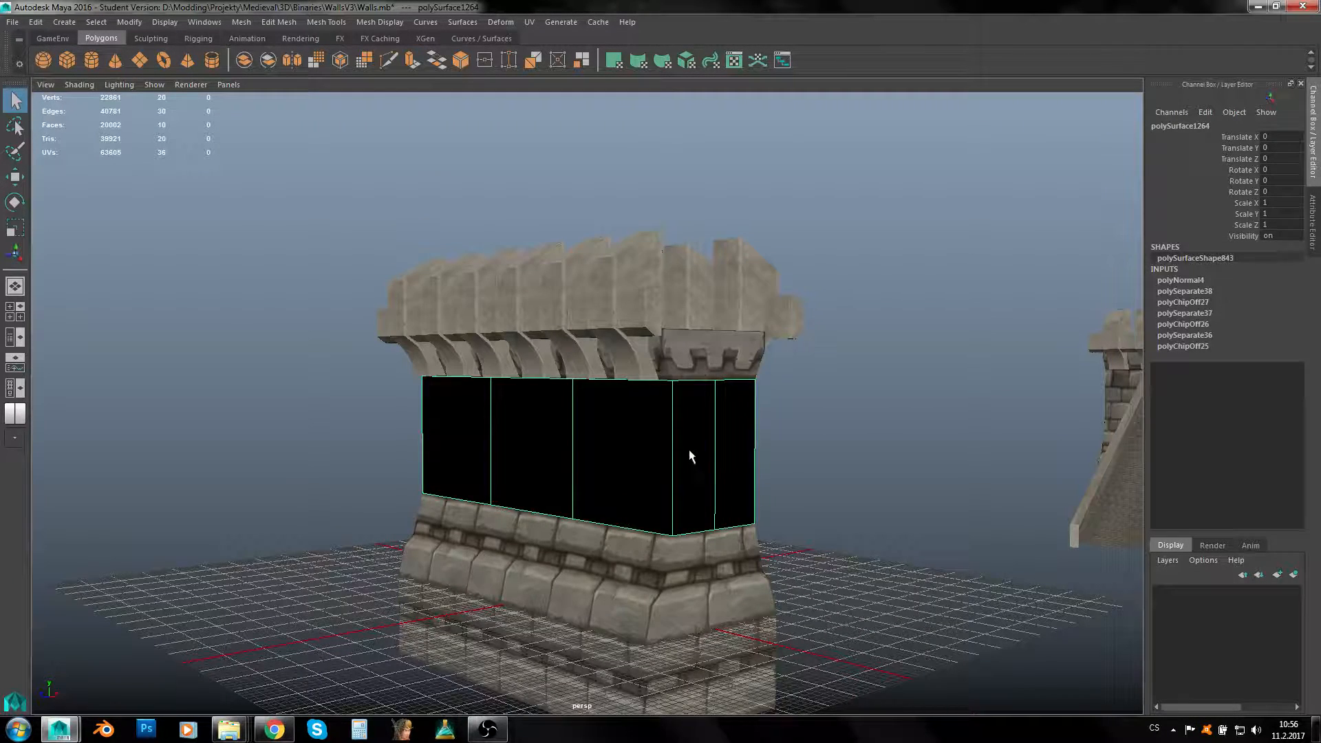
Reverse the normals of the middle brick band back to face outward and deselect the band
middle_click_drag(691, 457, 624, 383, "alt")
left_click_drag(609, 390, 638, 398, "alt")
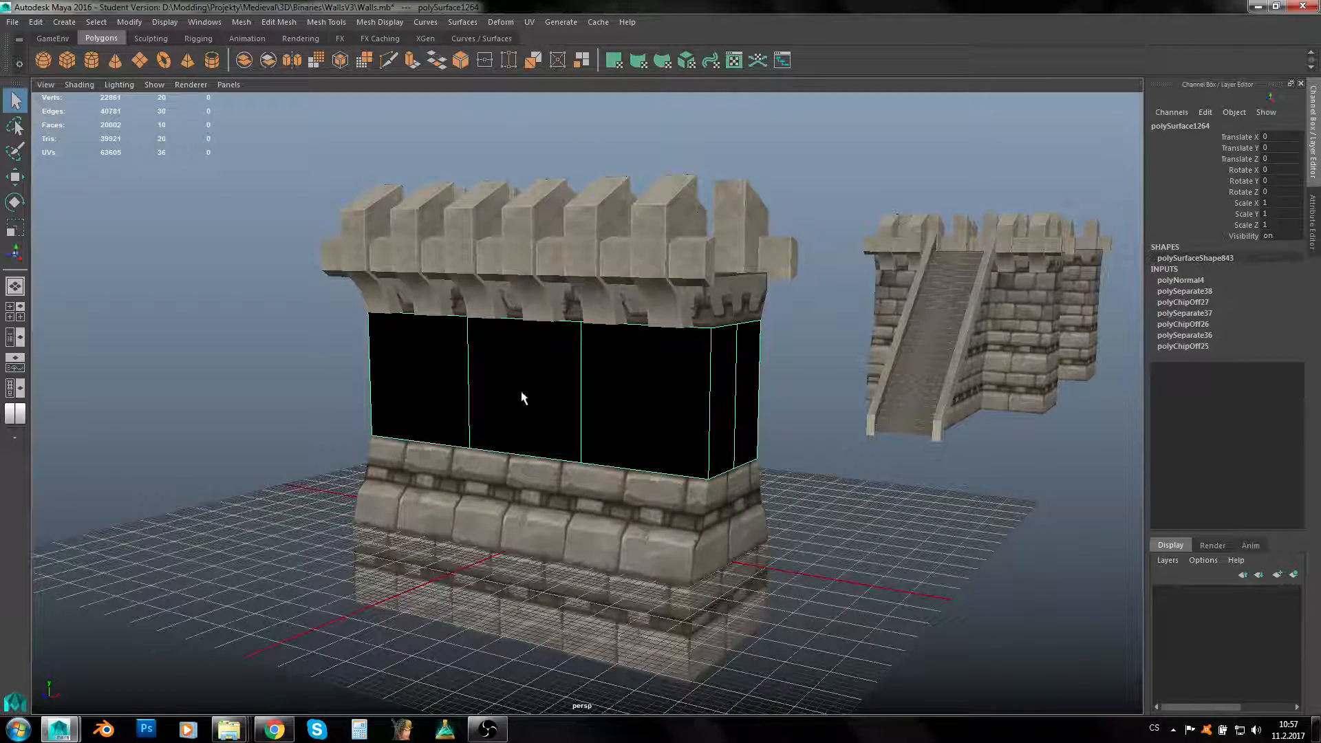
left_click_drag(751, 331, 691, 337, "alt")
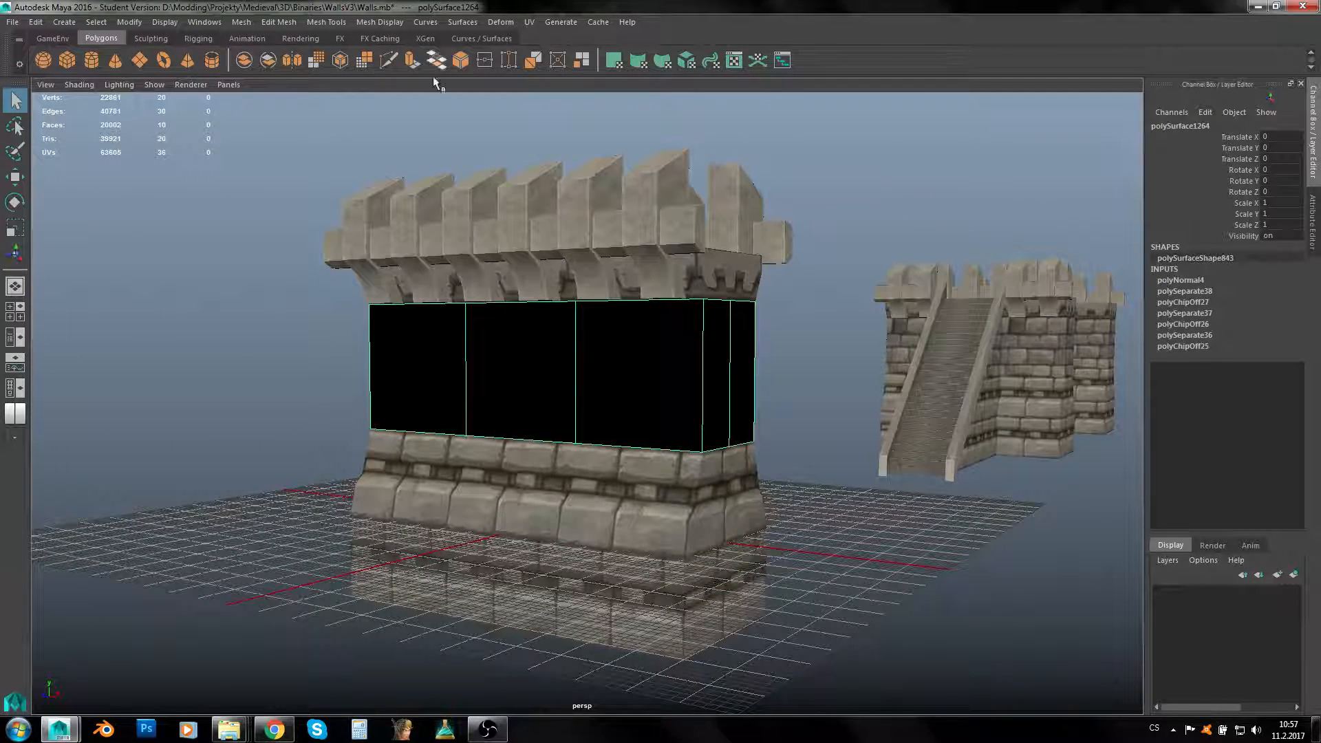
left_click(383, 21)
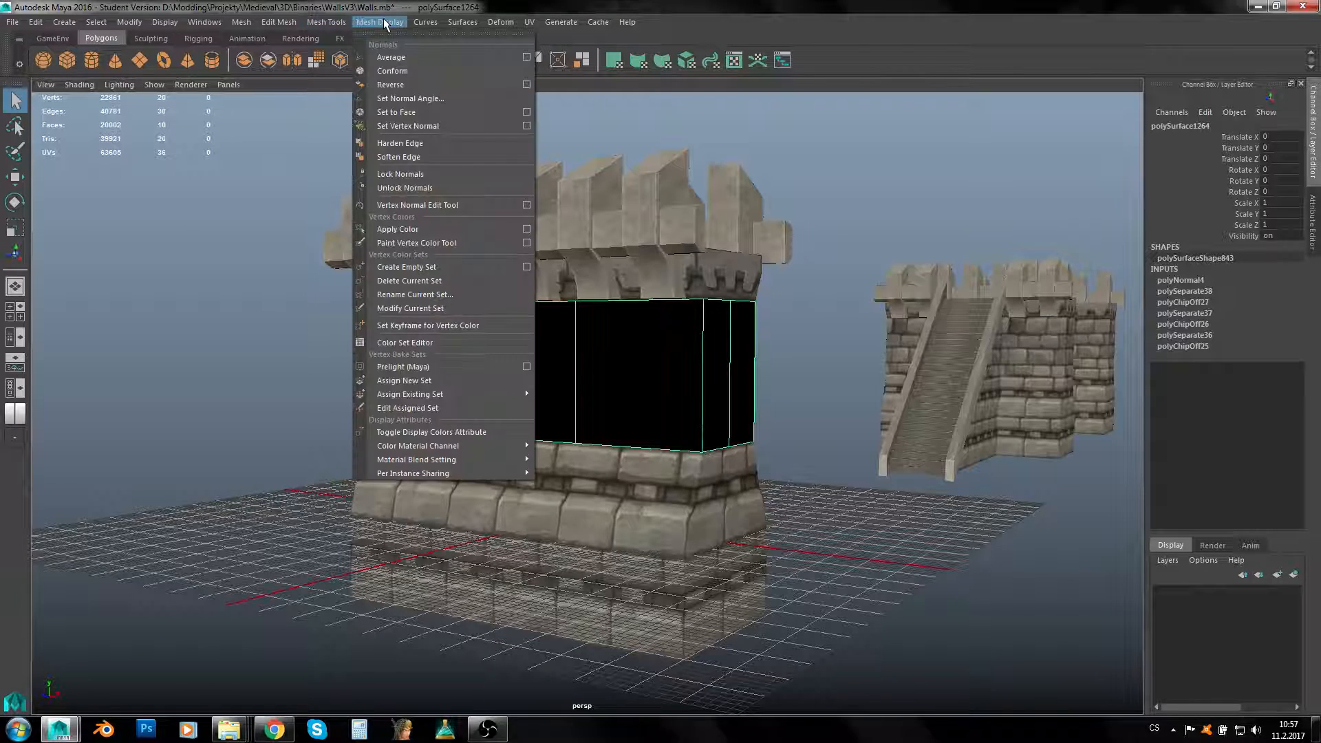
left_click(386, 97)
left_click(293, 373)
left_click_drag(293, 373, 284, 415, "alt")
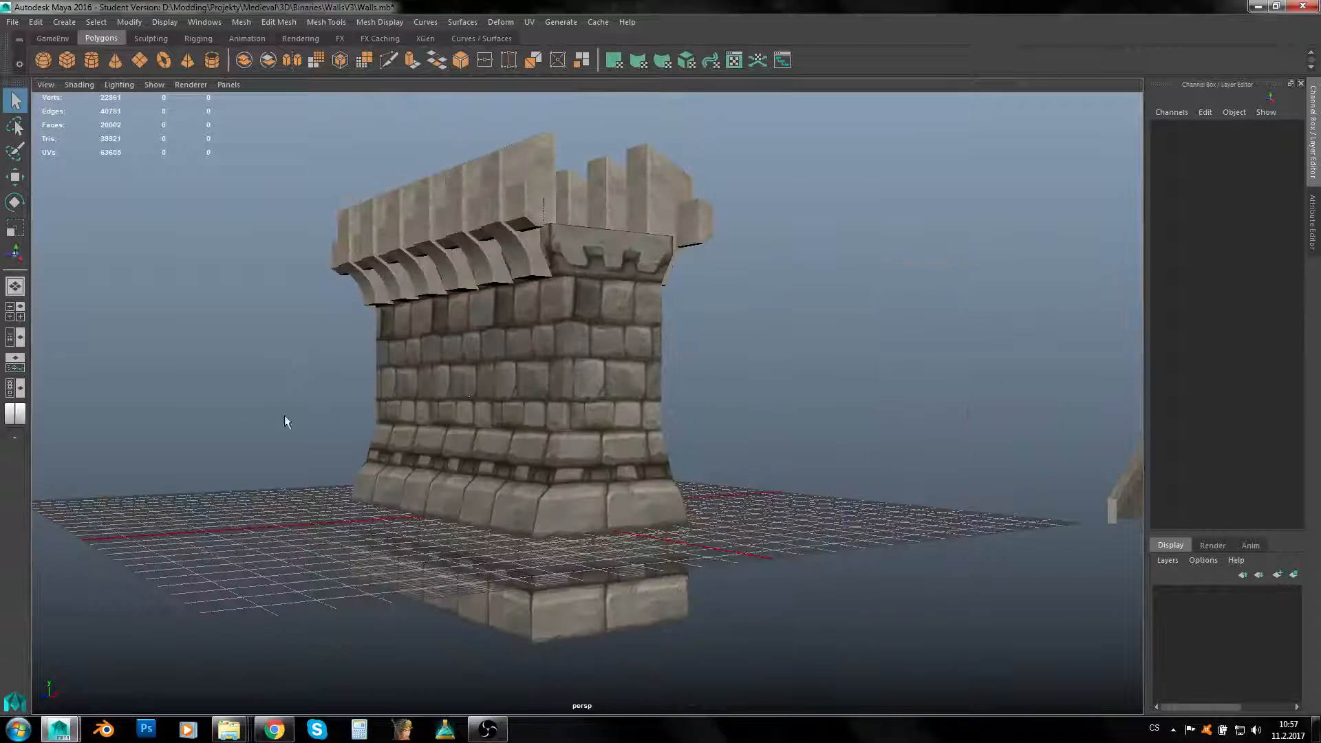
Select the brick band, the stone trim piece and the walkway piece in turn to check each one's extent
left_click(603, 391)
left_click(598, 339)
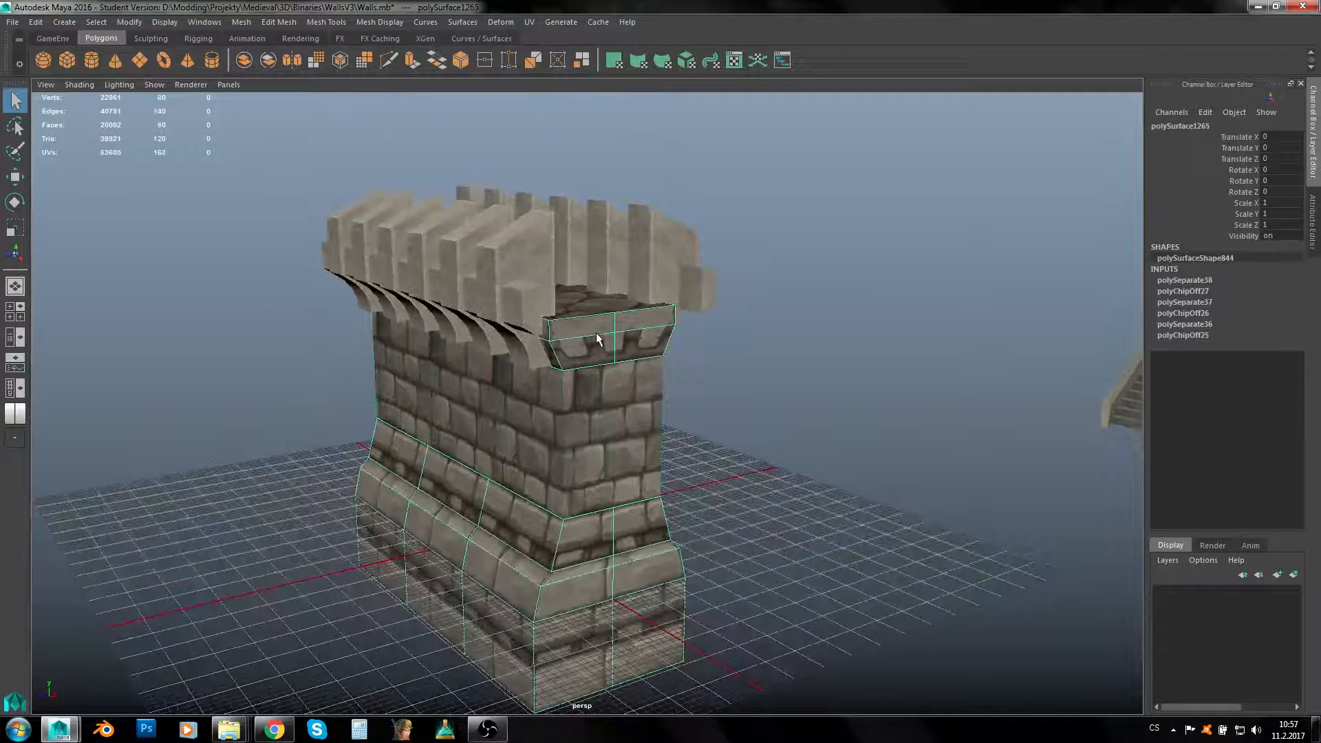
left_click(566, 311)
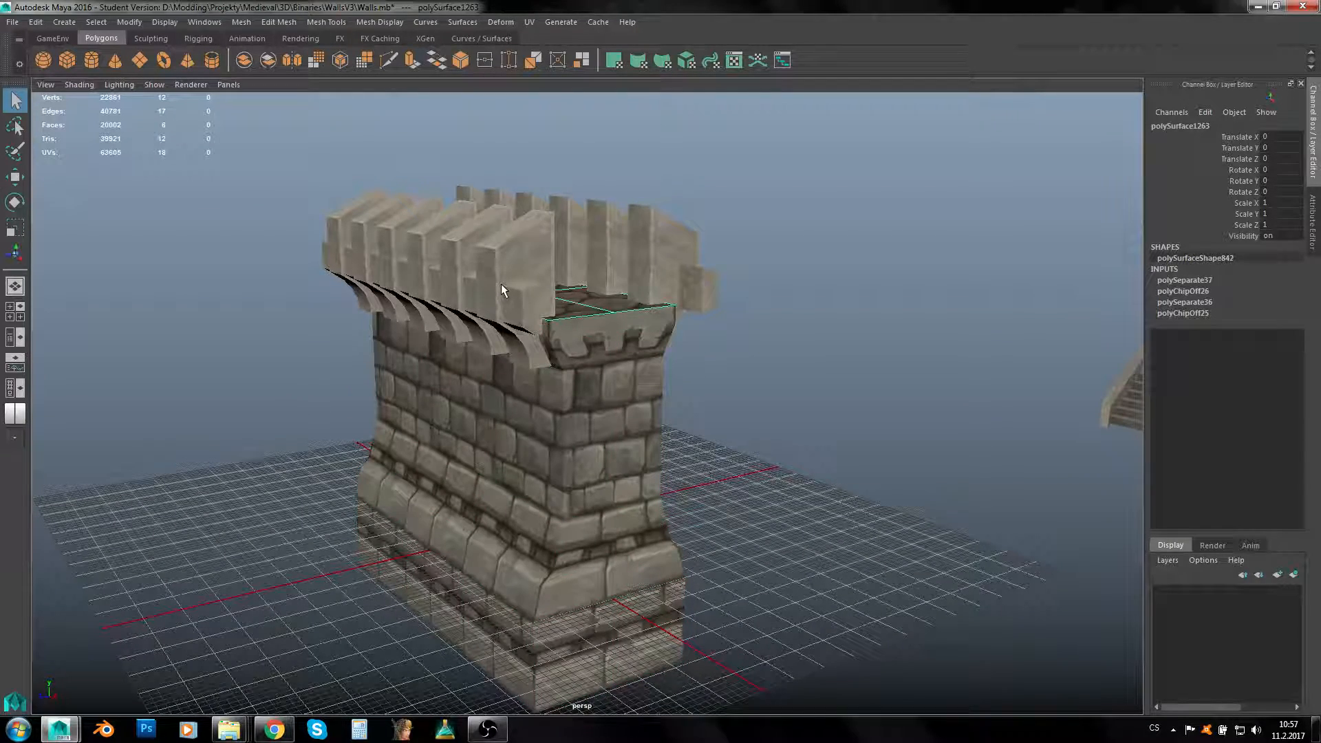
left_click_drag(687, 381, 668, 327, "alt")
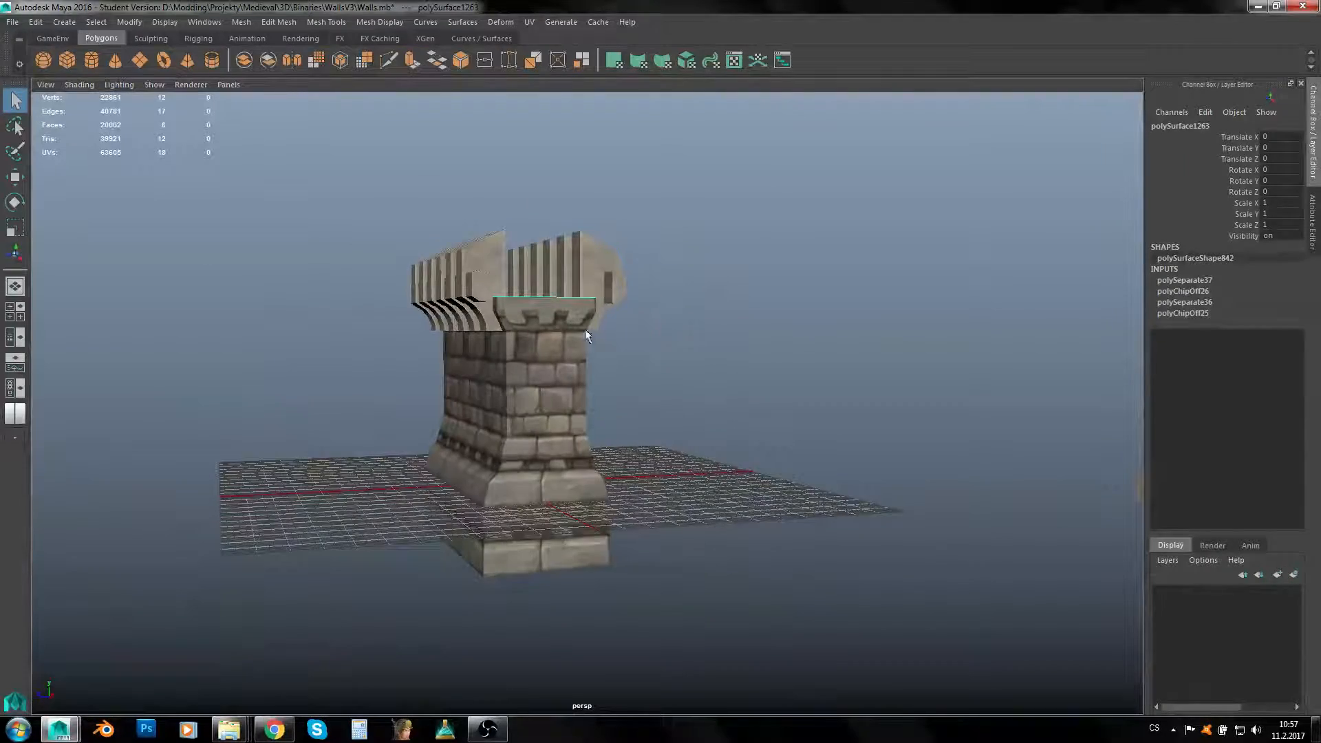
Examine the wall segment's open underside from below, selecting the stone trim piece to check its faces and deselecting it again
left_click_drag(585, 329, 679, 376, "alt")
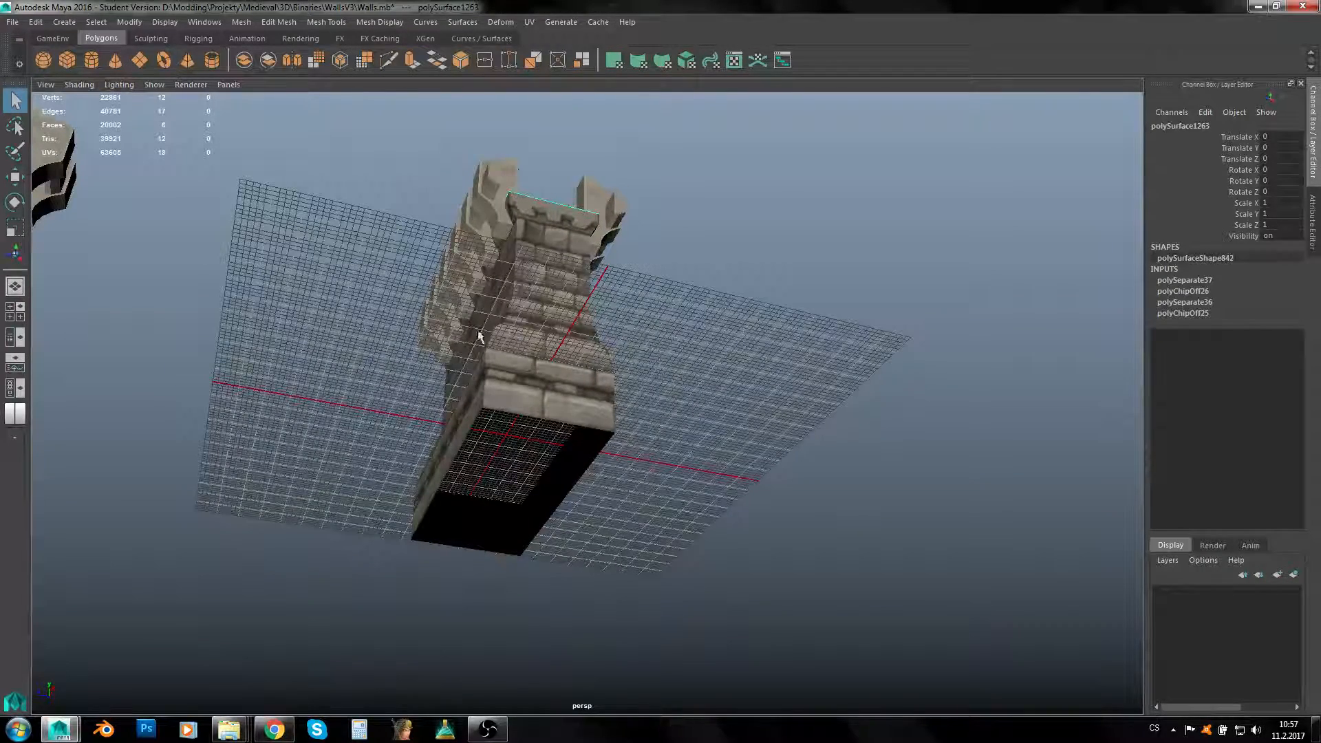
left_click_drag(479, 337, 508, 311, "alt")
left_click(705, 333)
left_click_drag(704, 332, 557, 415, "alt")
left_click(539, 377)
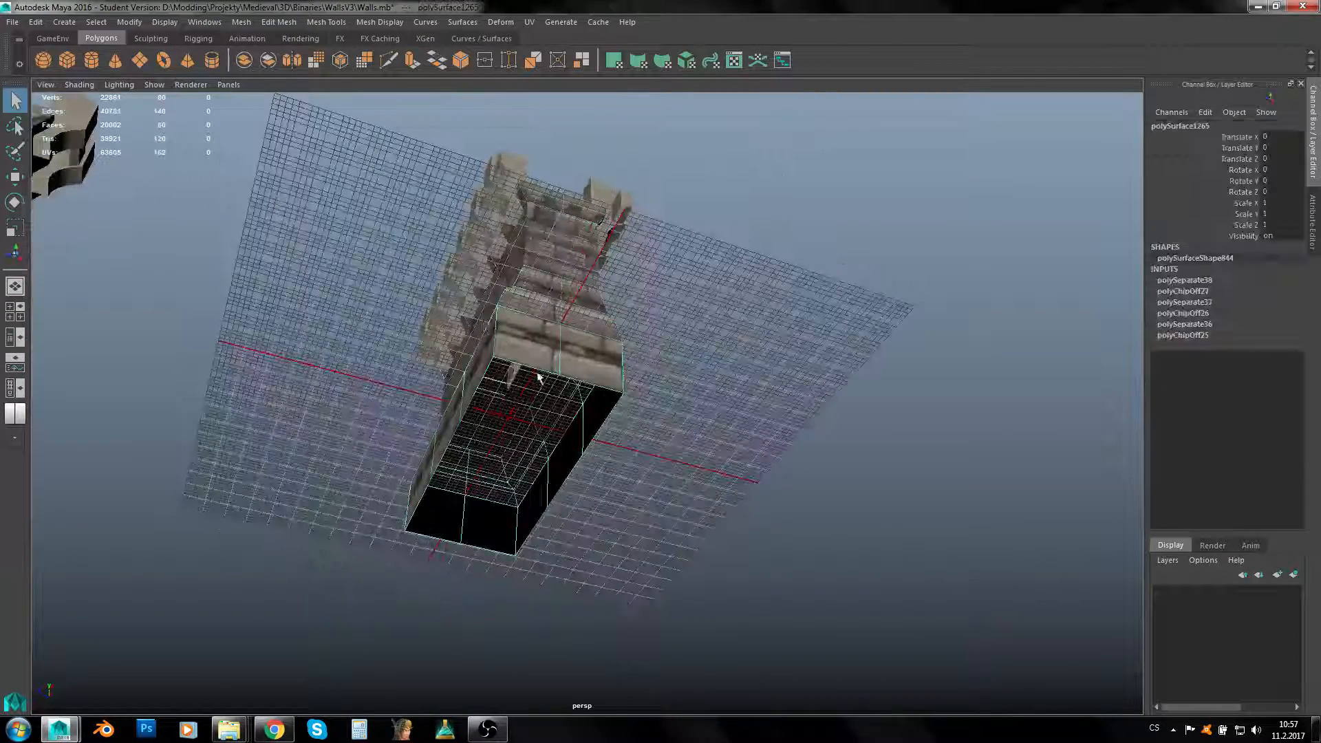
left_click_drag(703, 326, 506, 433, "alt")
left_click(729, 493)
left_click_drag(719, 504, 378, 479, "alt")
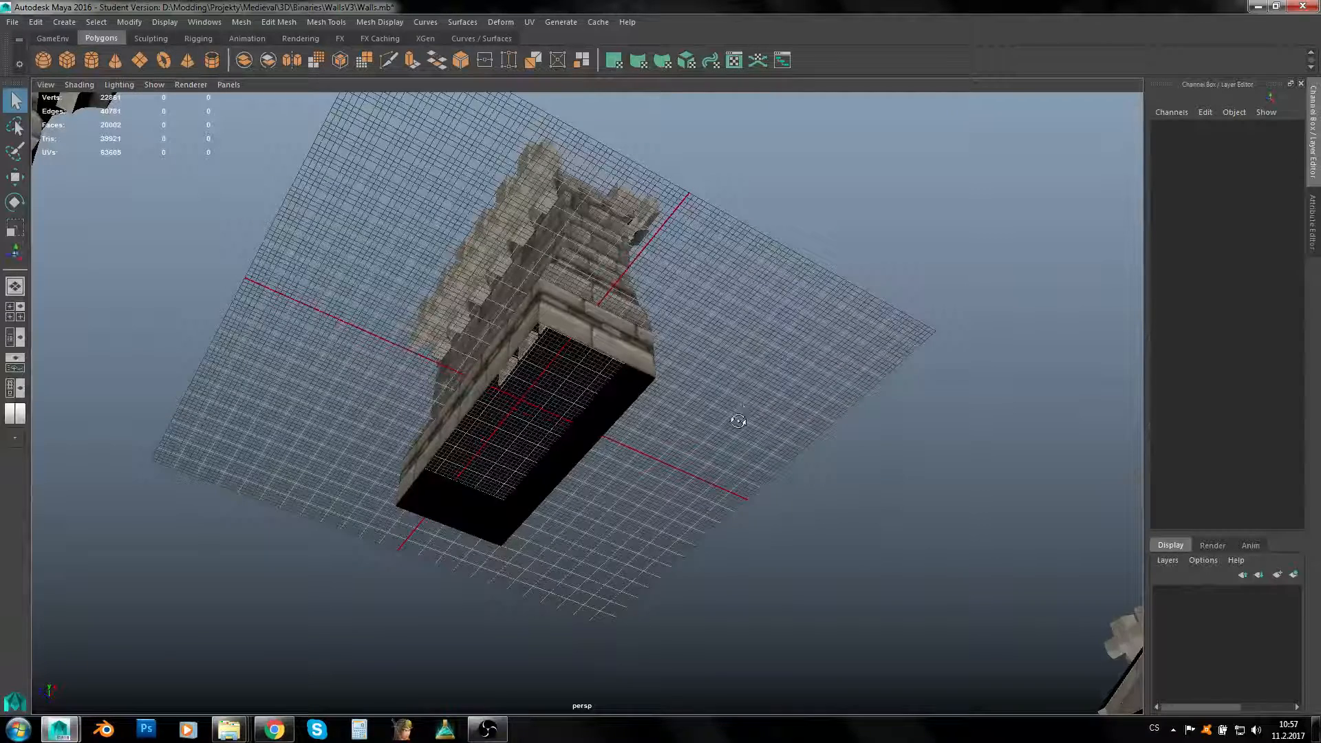
left_click_drag(737, 421, 667, 481, "alt")
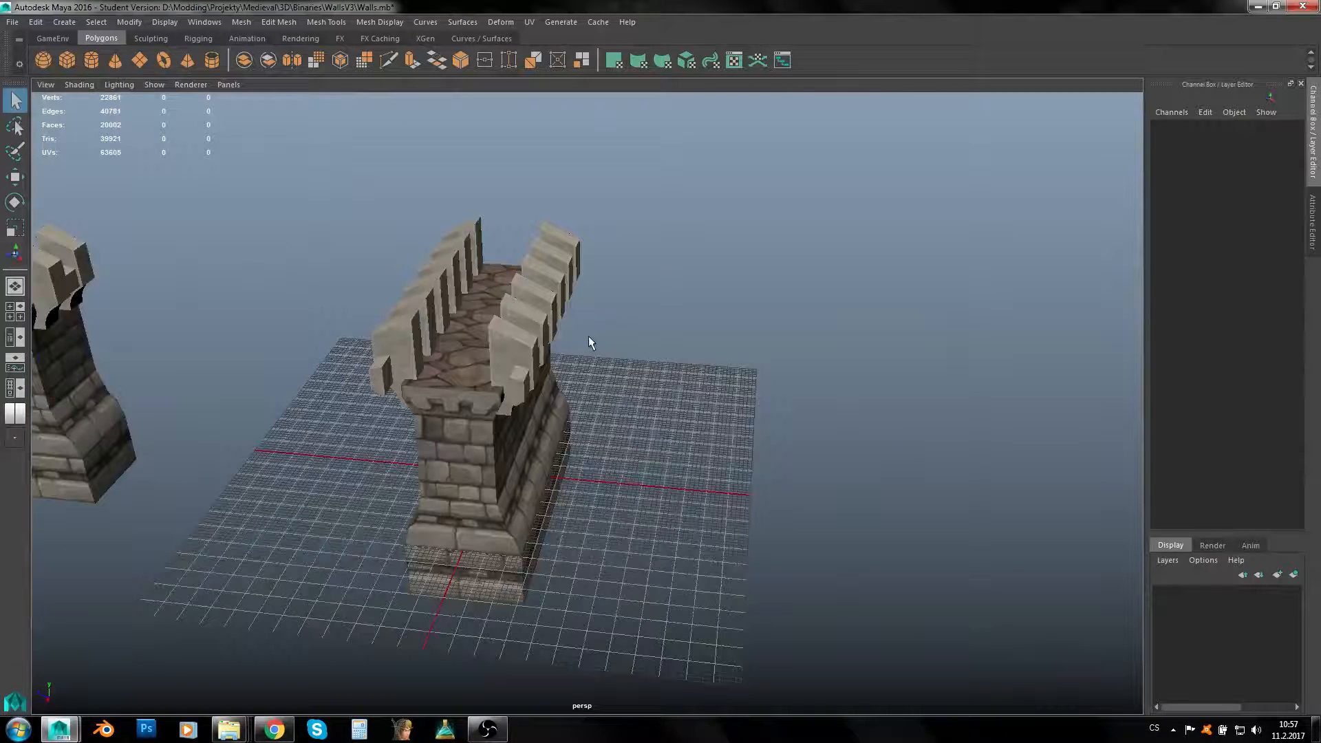
Select one face on the narrow end of the brick band and show the attributes of its material
left_click(495, 452)
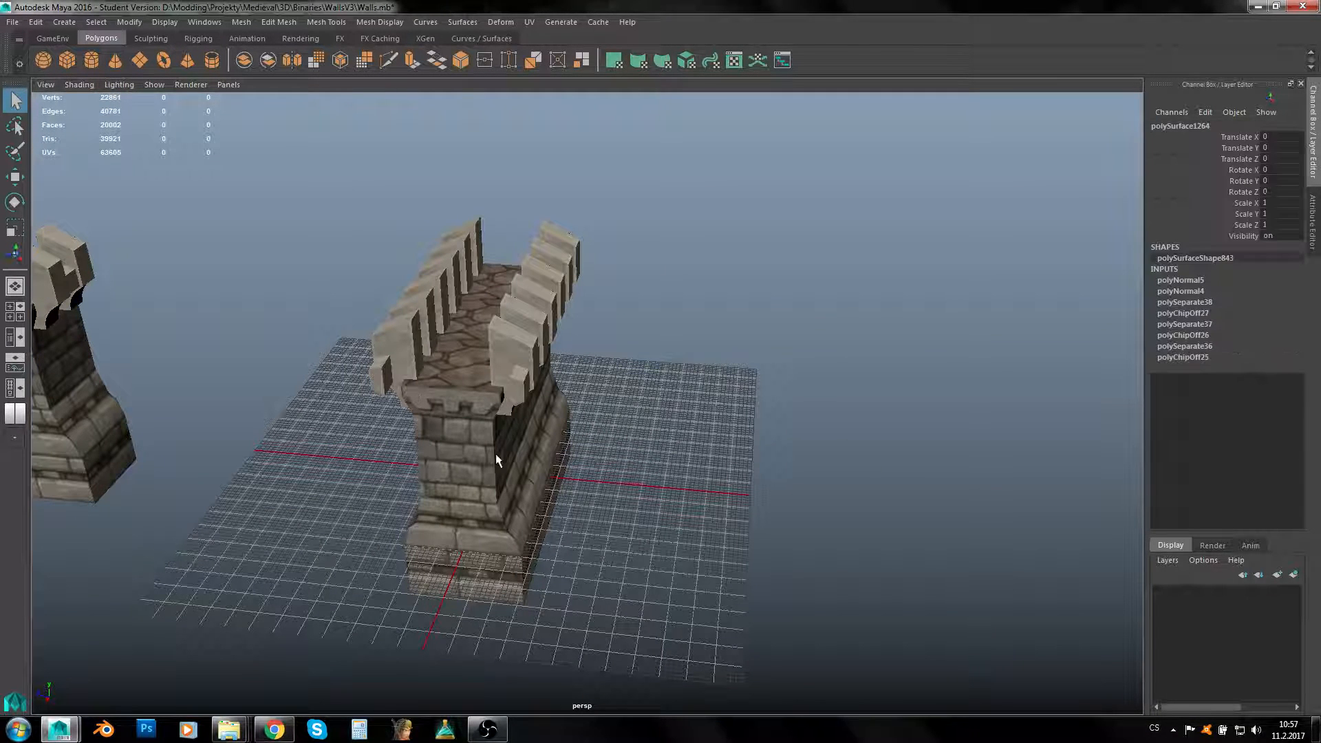
right_click_drag(458, 346, 458, 391)
left_click(473, 457)
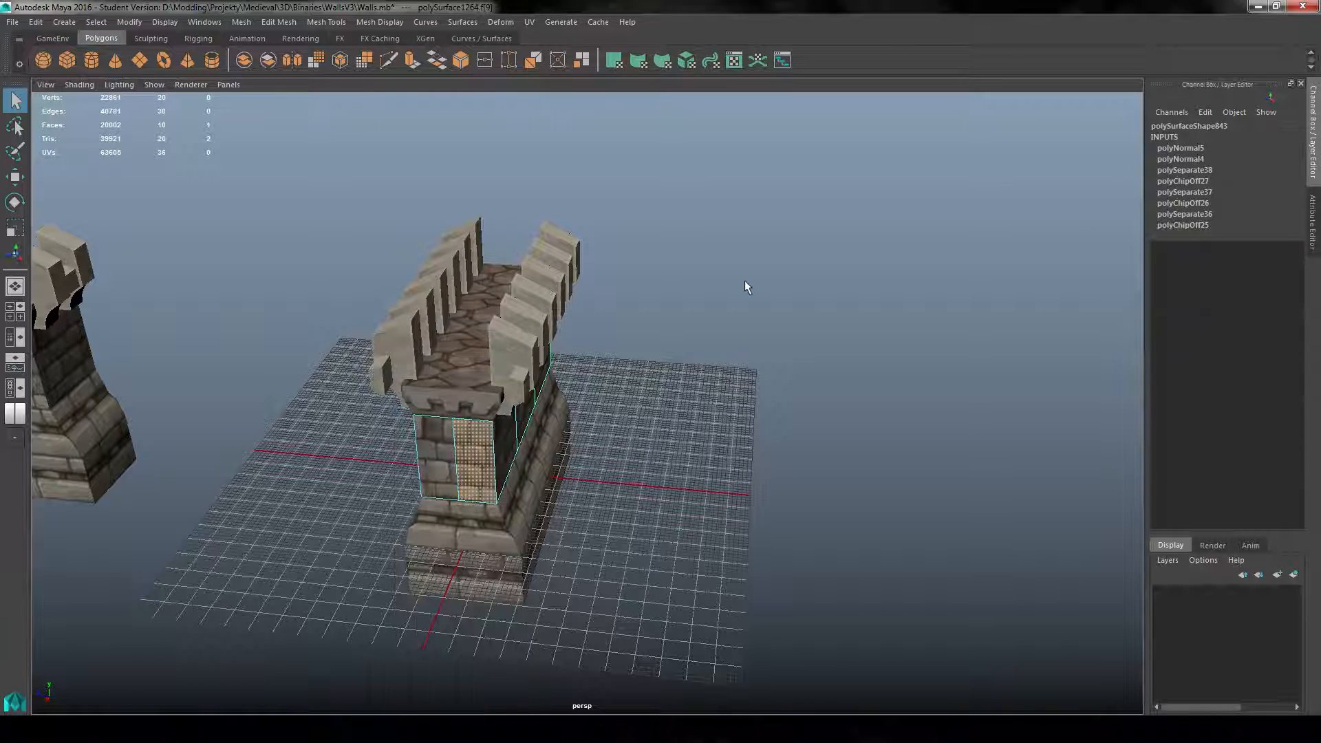
right_click_drag(745, 280, 754, 435)
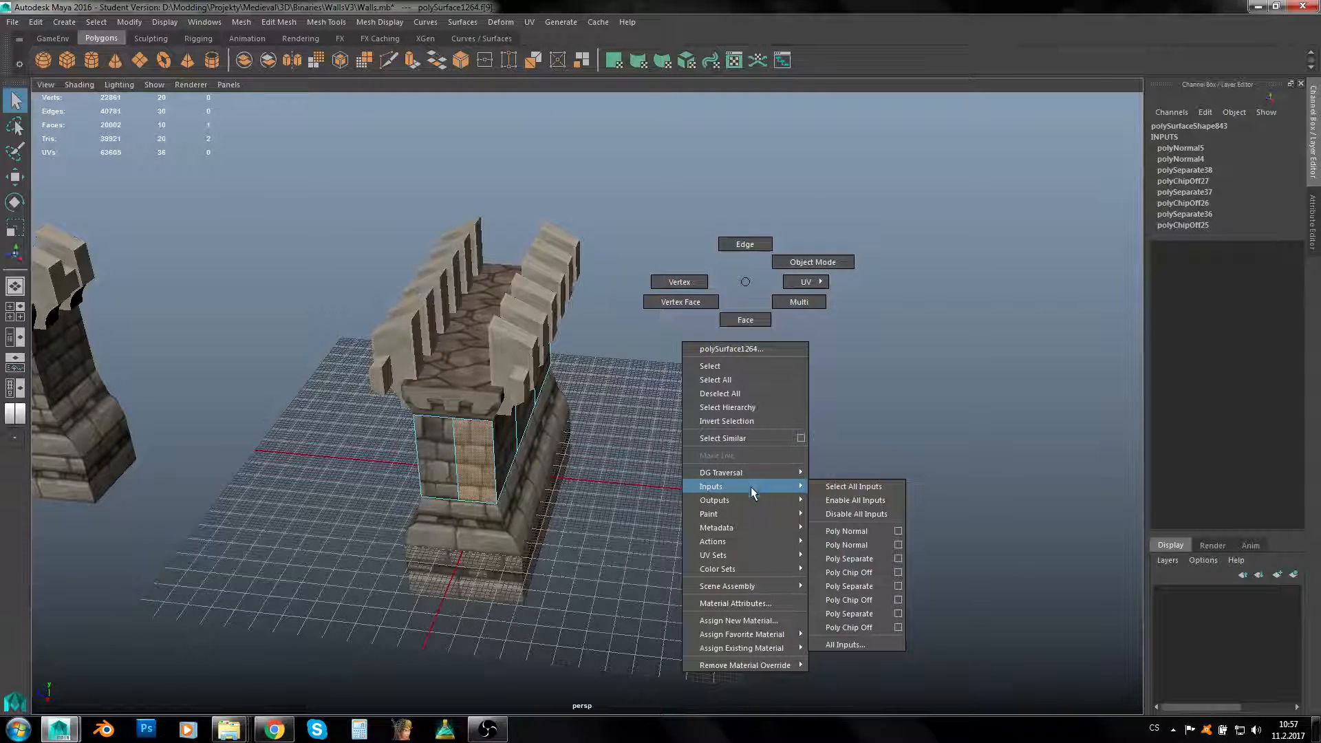
mouse_move(774, 647)
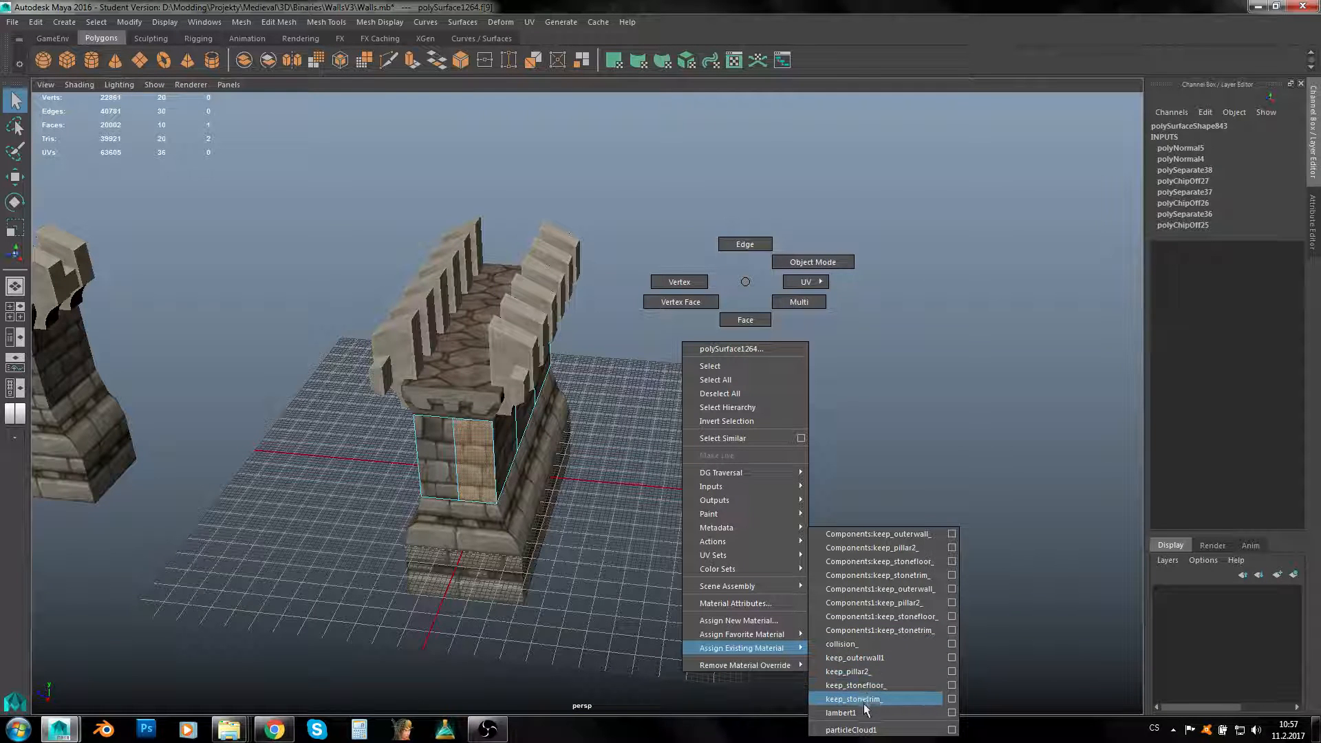
left_click(855, 658)
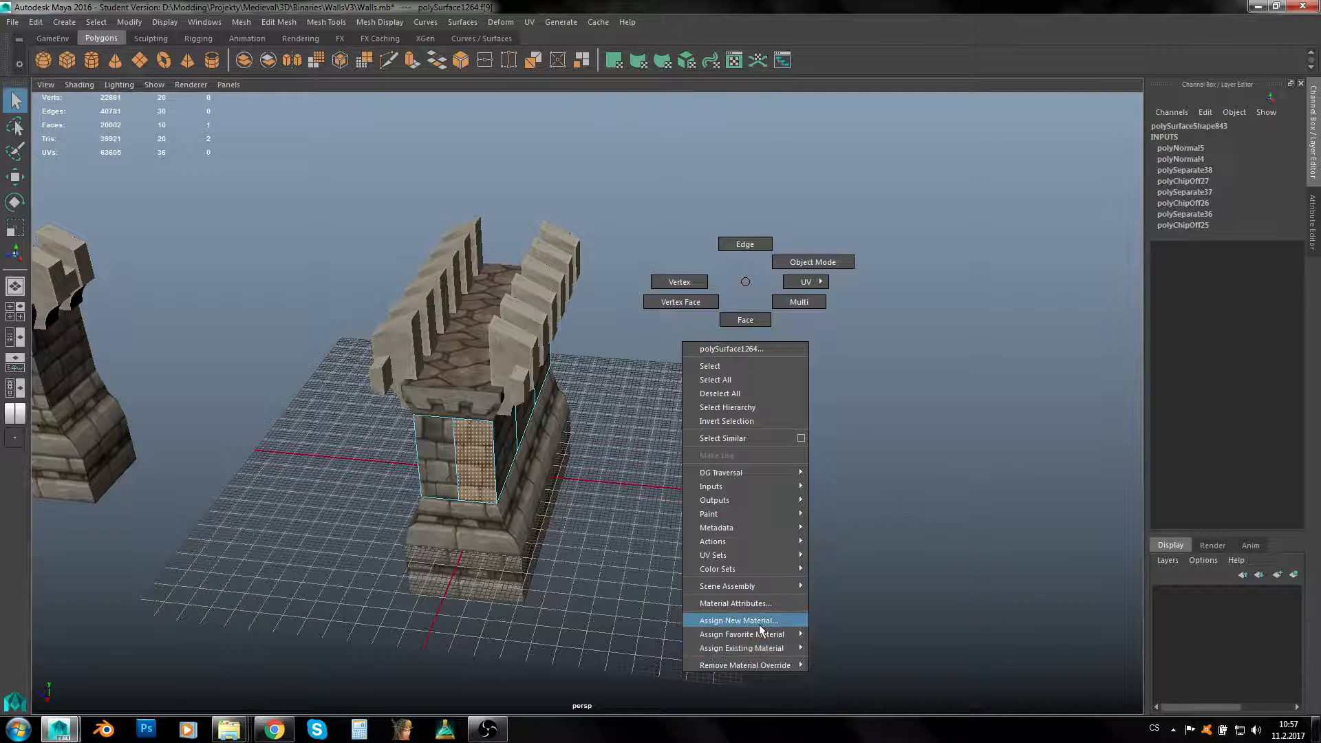
left_click(745, 603)
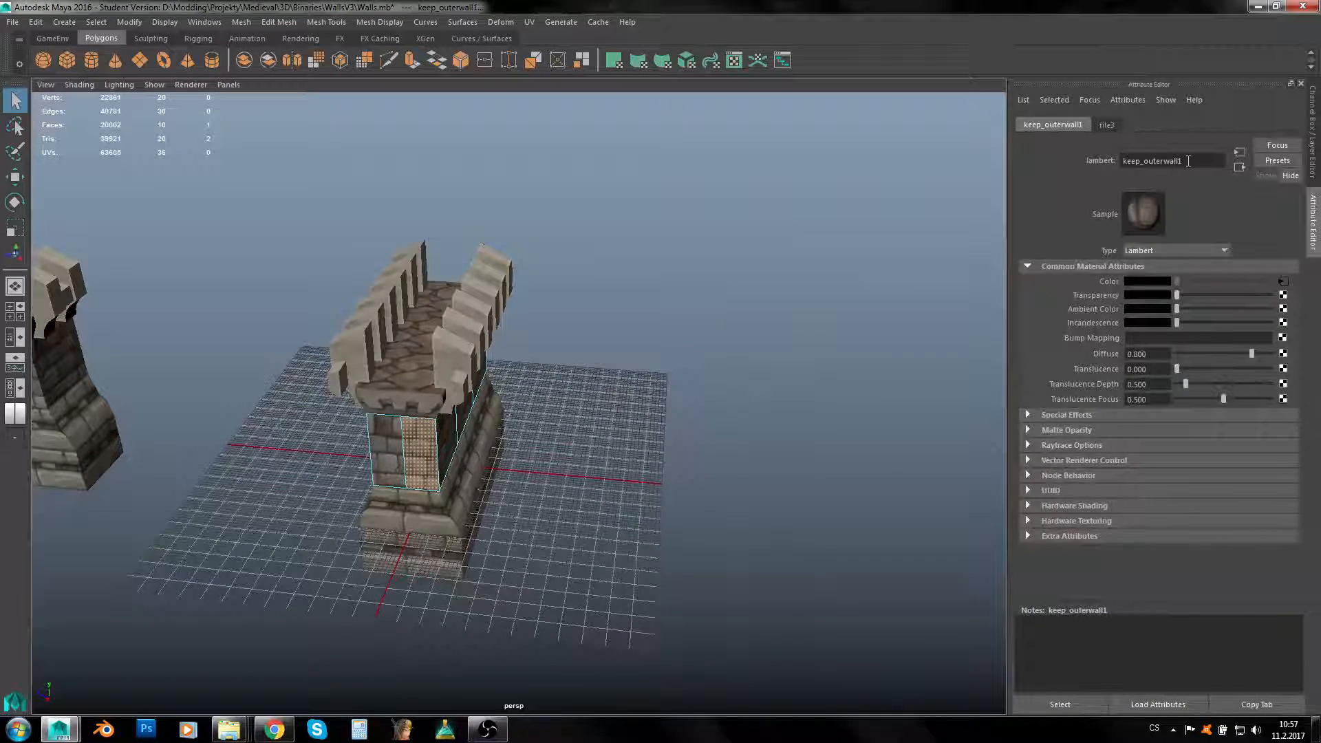
Compare the keep_outerwall1 material's name with the image file name of its texture, and return to object selection mode
left_click(1105, 125)
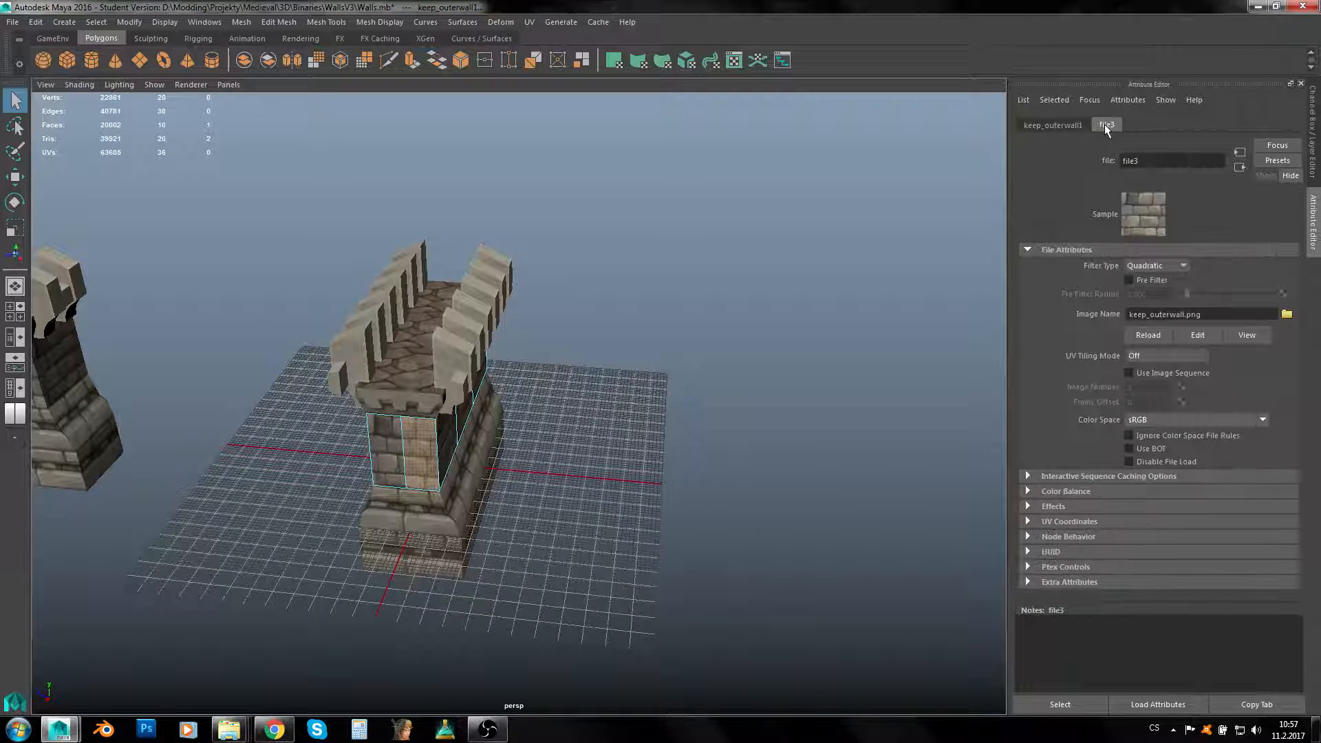
left_click(1205, 317)
left_click(1163, 314)
double_click(1188, 314)
left_click(1069, 127)
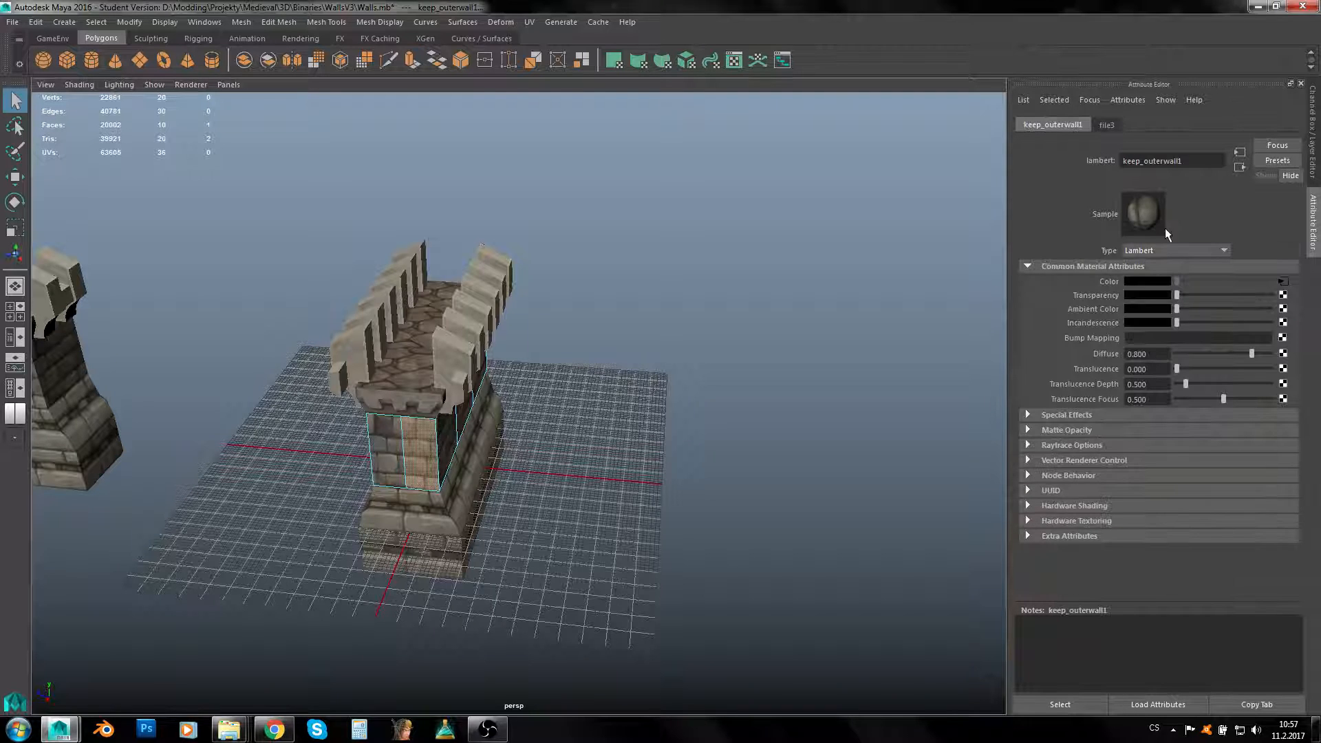
left_click(1179, 163)
left_click(1179, 163)
left_click_drag(1178, 162, 1147, 162)
right_click_drag(571, 186, 636, 169)
Select all pieces of the wall segment standing at the grid's centre and delete them
left_click(413, 331)
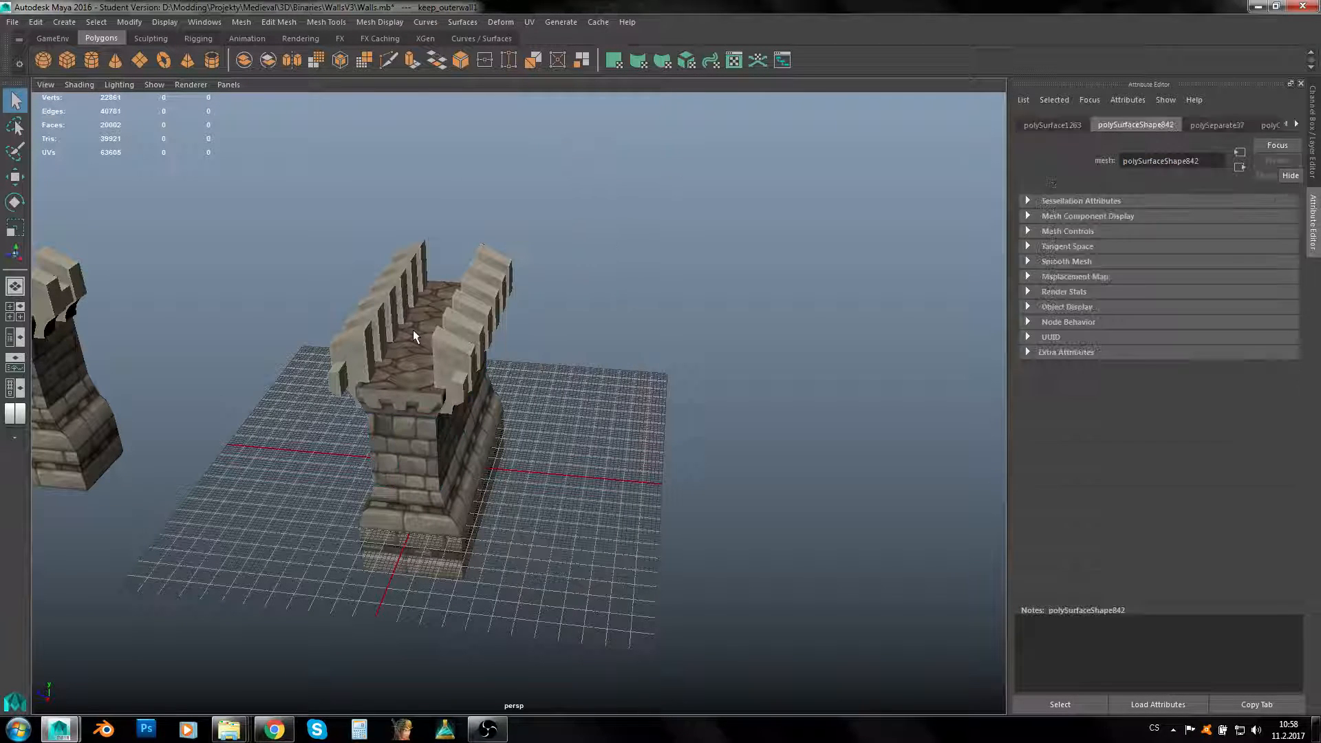
left_click_drag(580, 379, 551, 379, "alt")
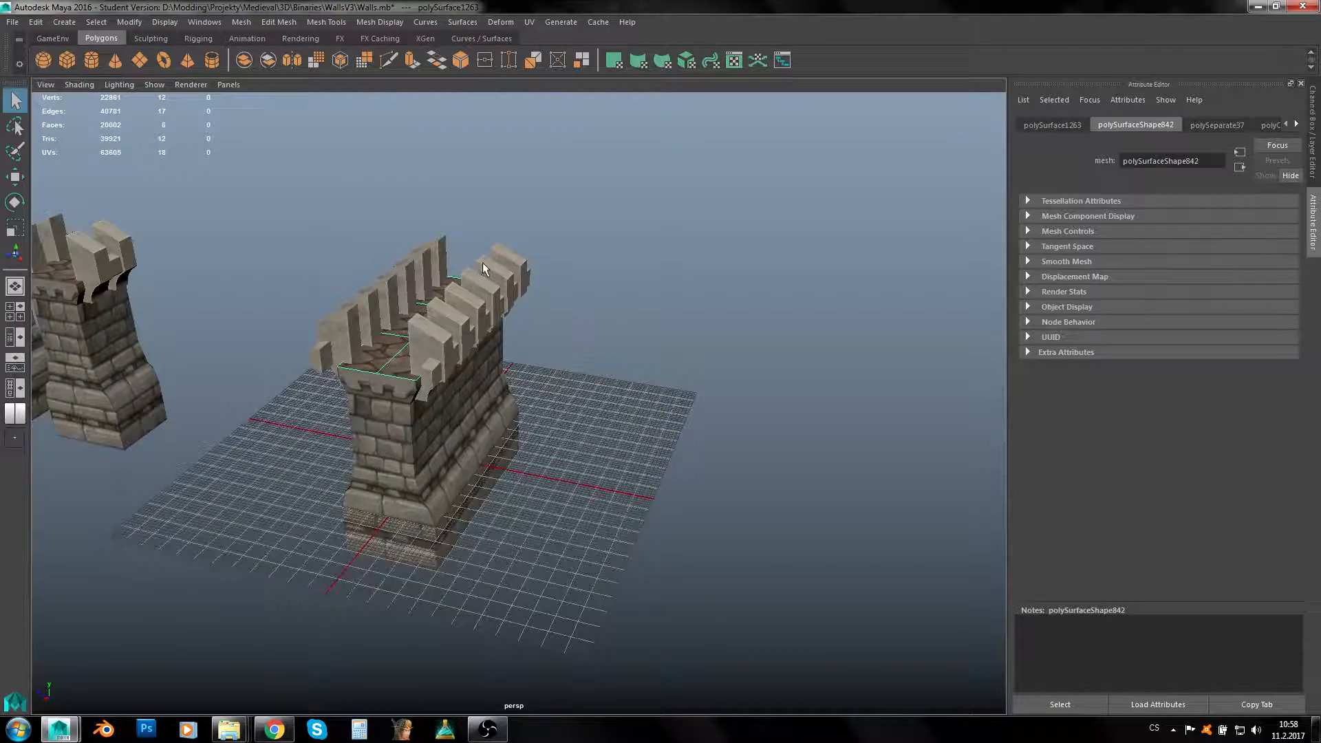
left_click_drag(482, 263, 584, 389, "alt")
scroll(587, 352, "up", 3)
left_click_drag(498, 340, 416, 354, "alt")
left_click_drag(334, 287, 769, 554)
key("Delete")
Create a polygon plane at the grid's origin with subdivisions width and height both set to 1
scroll(600, 472, "up", 2)
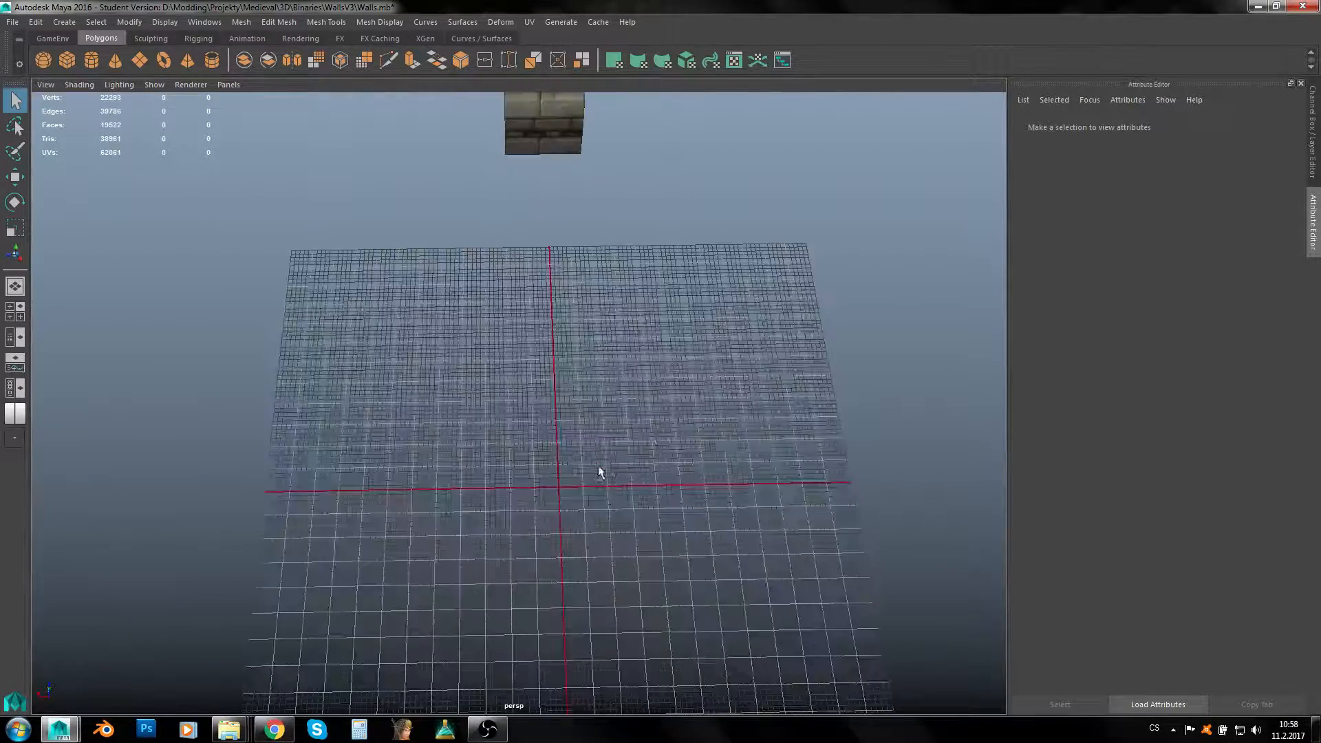
scroll(502, 314, "up", 3)
scroll(503, 316, "up", 4)
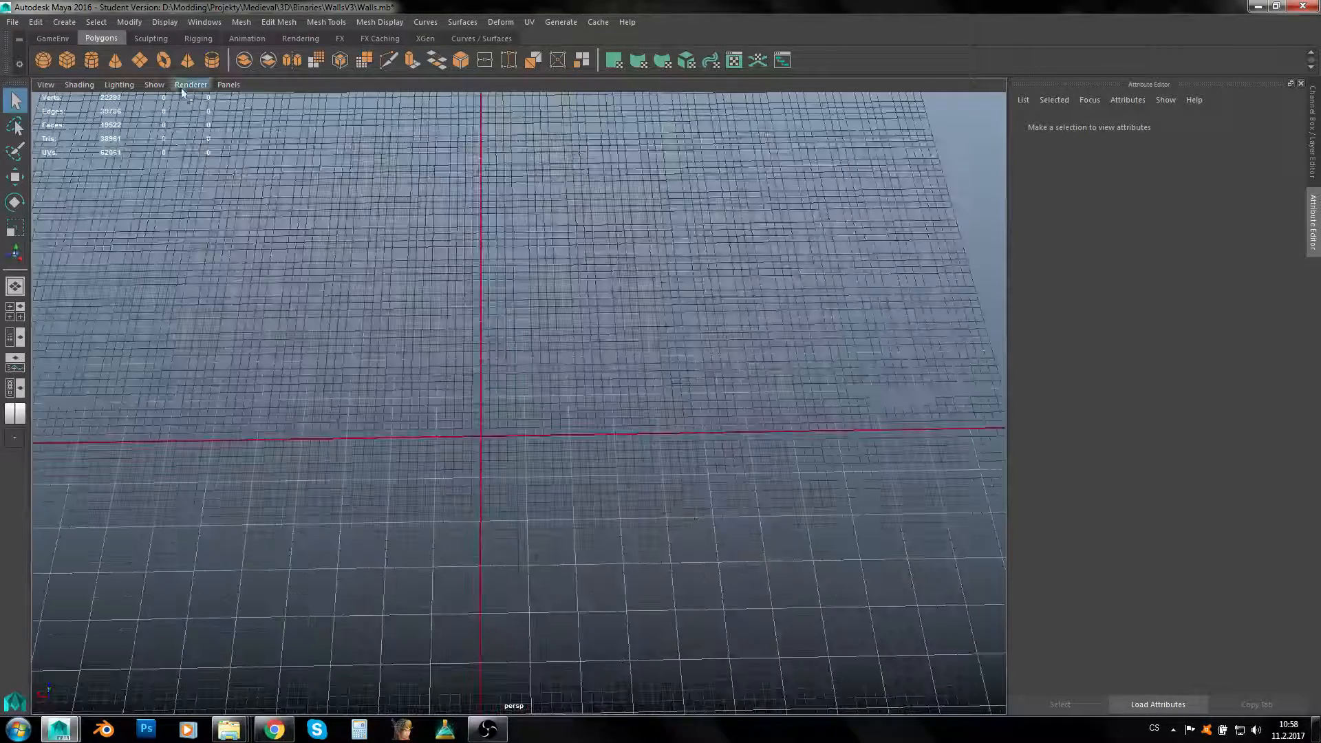
left_click(139, 60)
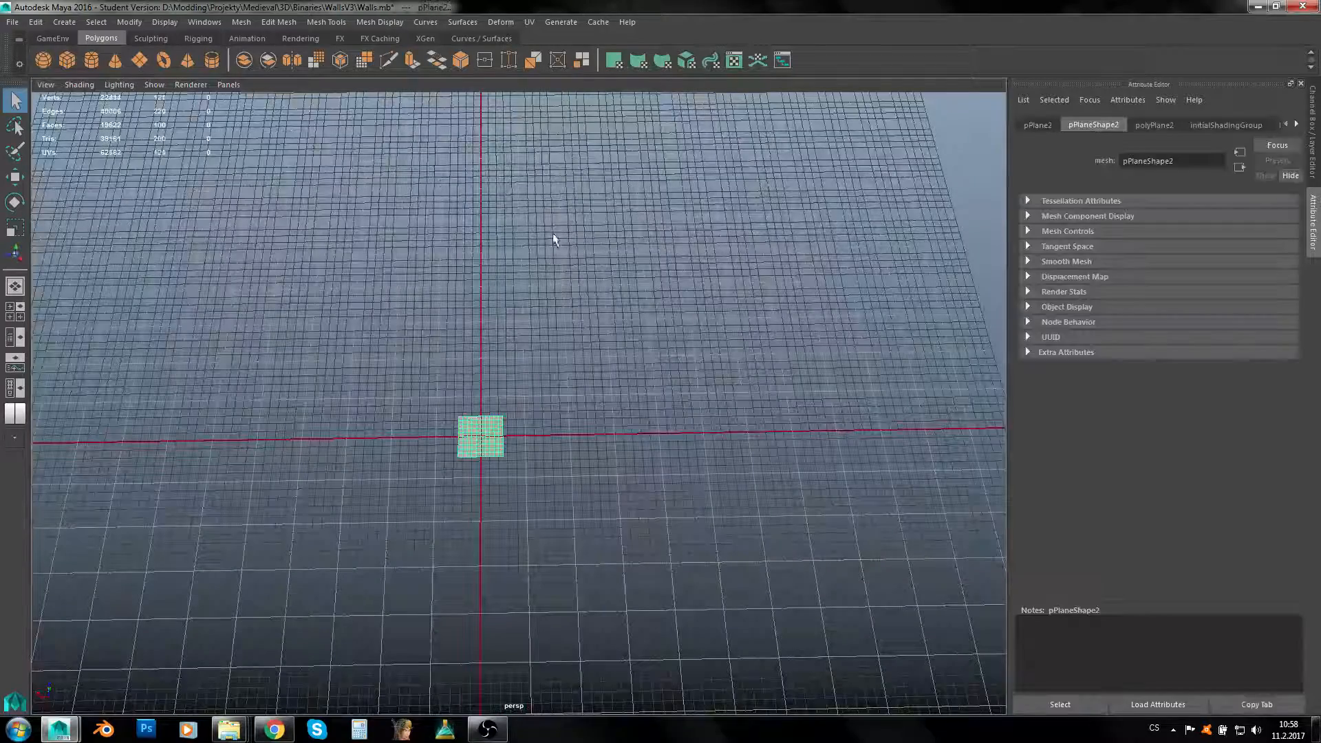
left_click(1047, 125)
left_click(1315, 177)
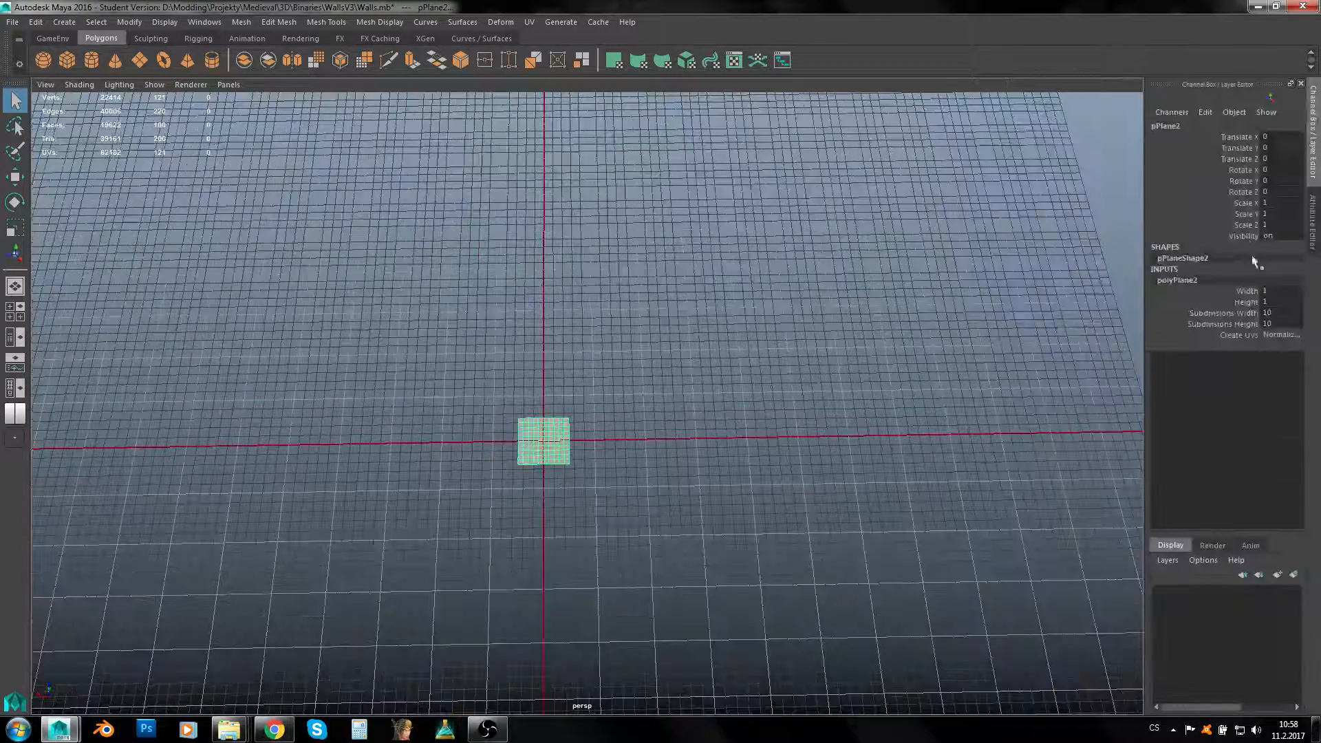
left_click(1277, 315)
type("1")
key("Return")
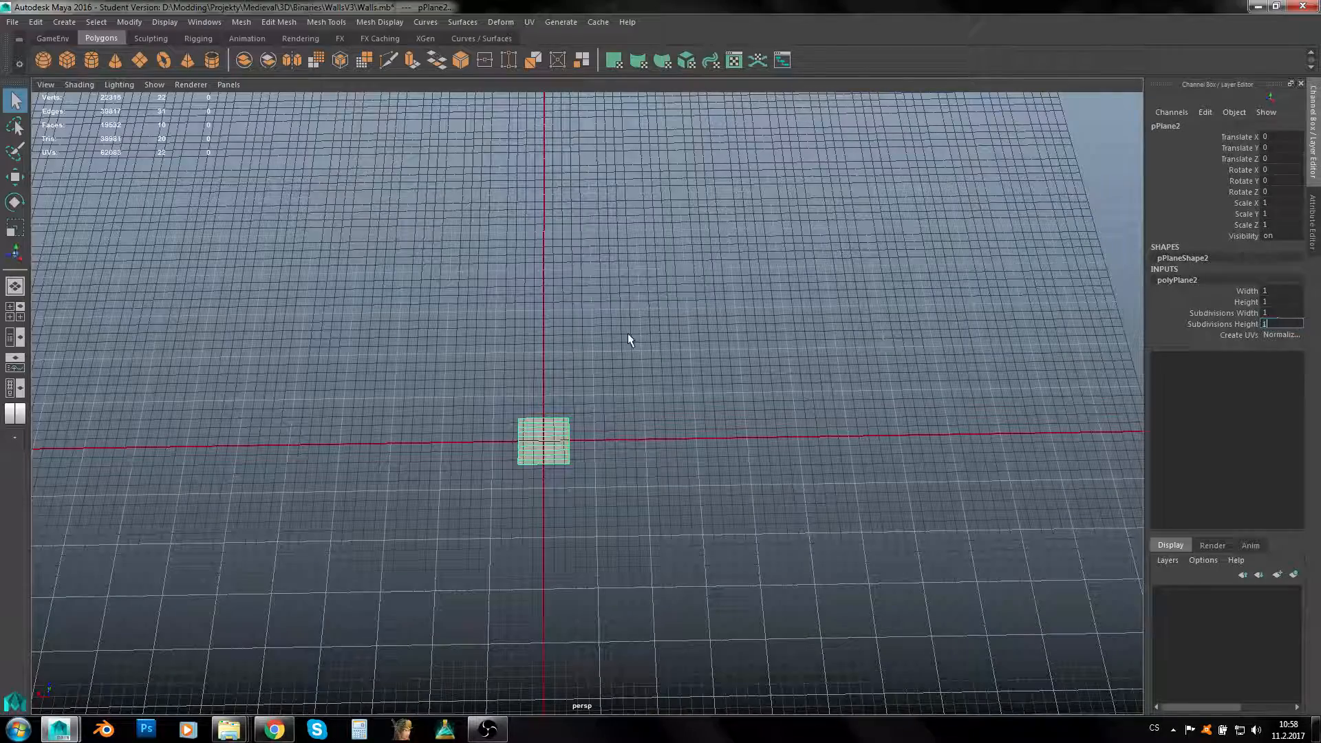
Raise the plane straight up to about 1.18 units above the grid
left_click(628, 333)
scroll(540, 441, "up", 1)
left_click(534, 441)
key("w")
left_click_drag(642, 480, 660, 477, "alt")
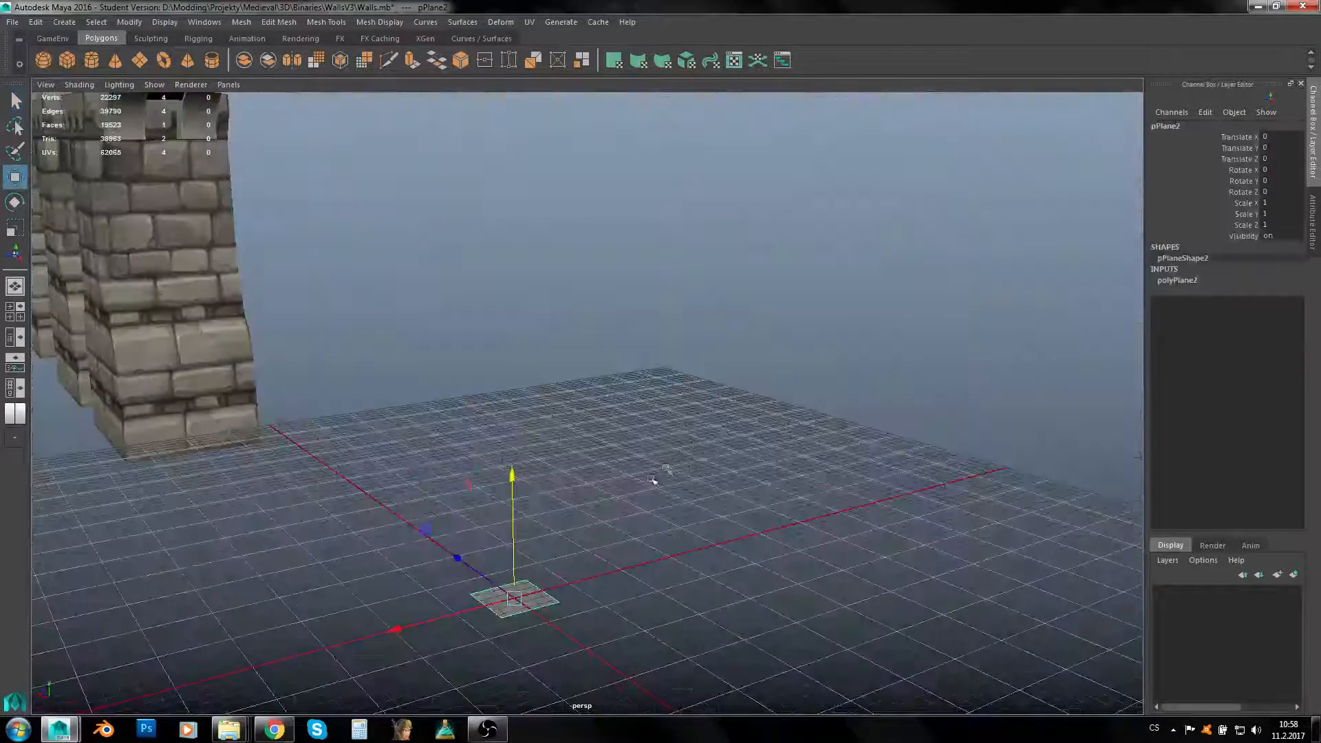
middle_click_drag(659, 477, 637, 456)
left_click_drag(637, 455, 661, 392, "alt")
right_click_drag(661, 393, 640, 448, "alt")
left_click_drag(640, 448, 631, 448, "alt")
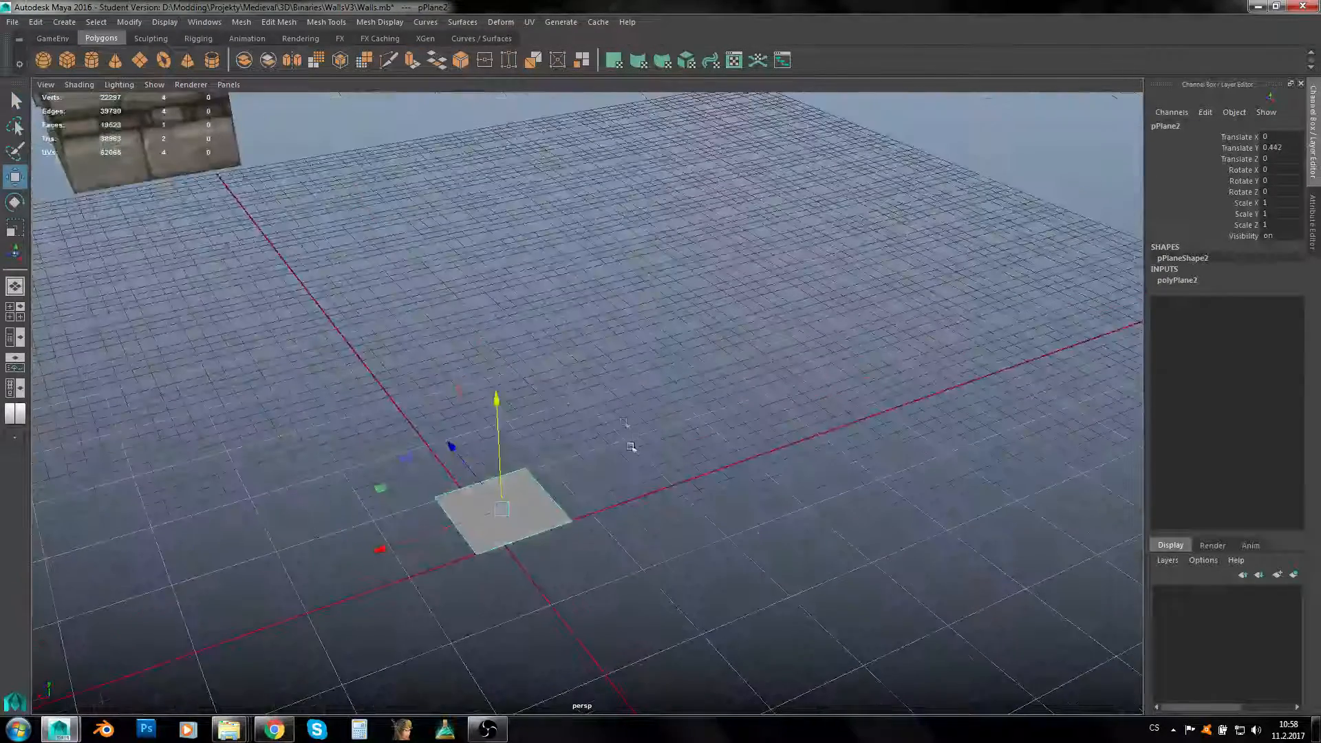
middle_click_drag(631, 448, 622, 411)
left_click_drag(622, 410, 633, 436, "alt")
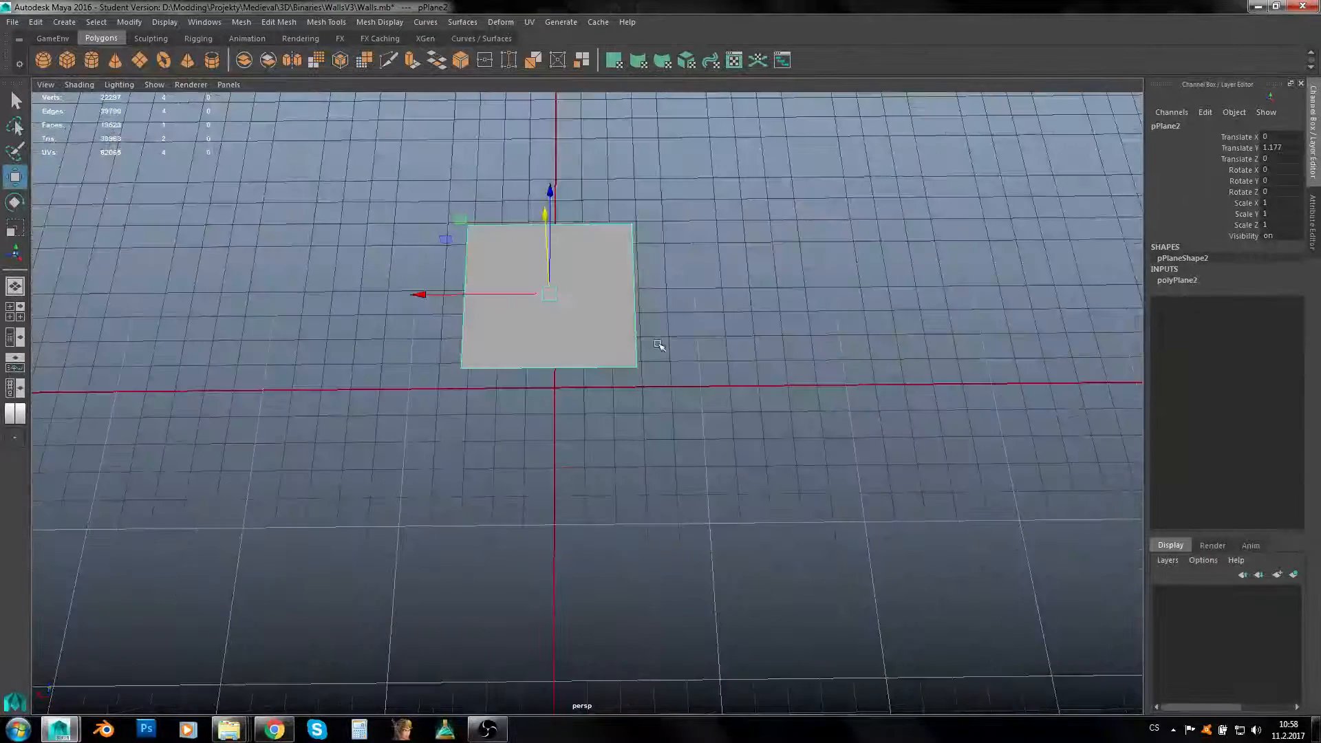
middle_click_drag(660, 346, 678, 474, "alt")
scroll(678, 474, "up", 3)
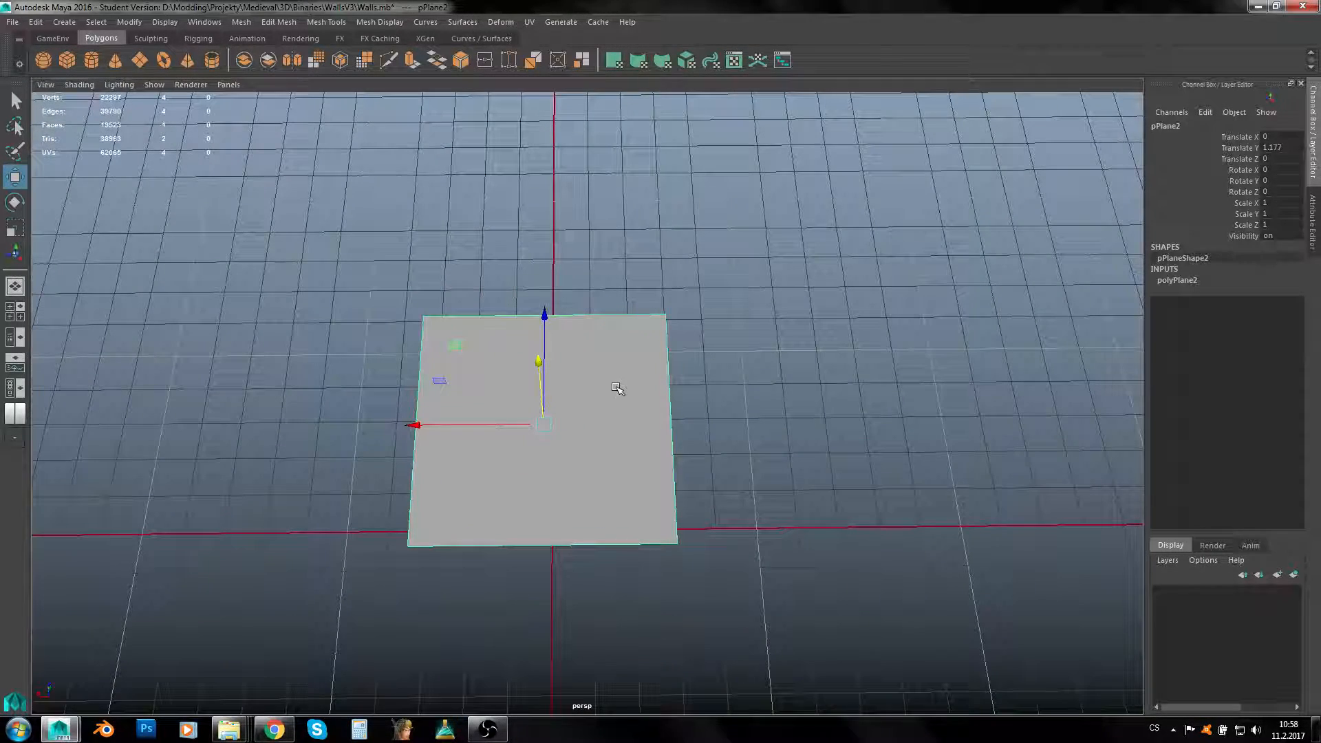
Insert three extra vertices along the far edge of the plane with the polygon cutting tool
right_click_drag(611, 348, 556, 345)
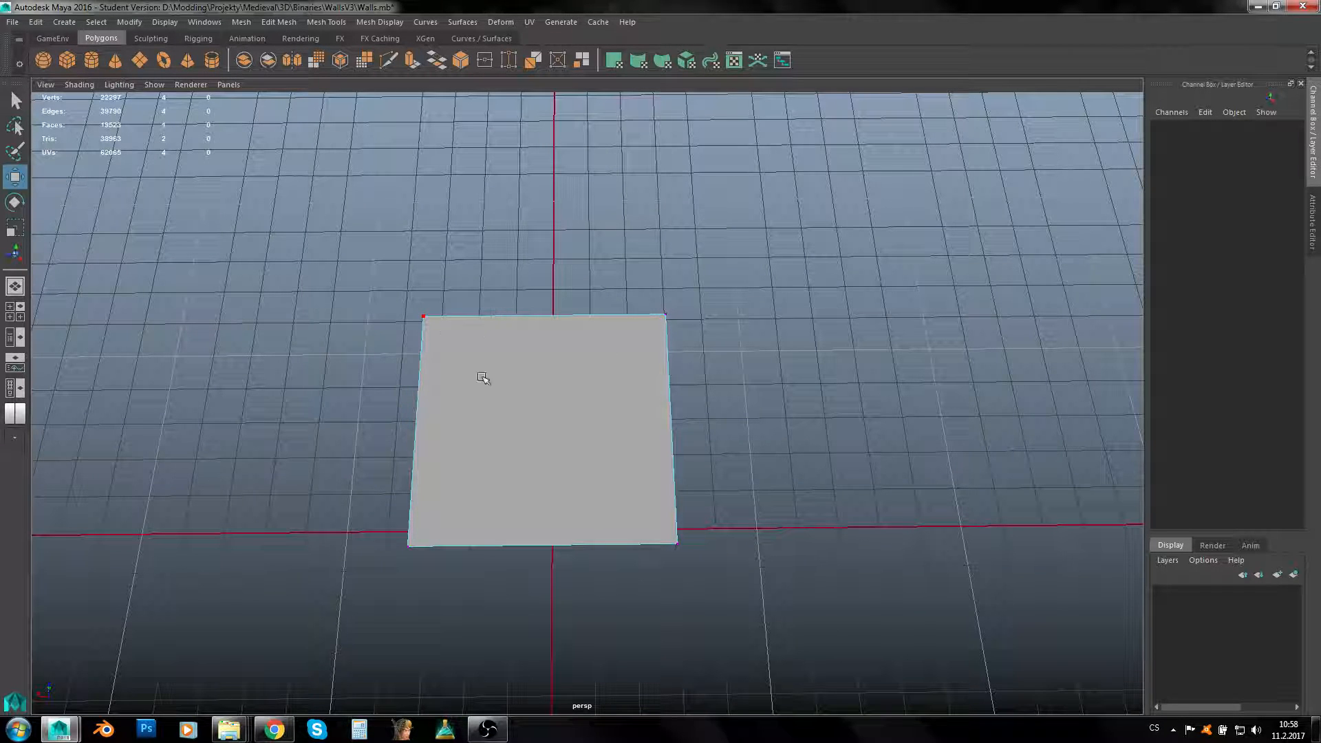
right_click_drag(510, 383, 465, 349)
left_click(506, 316)
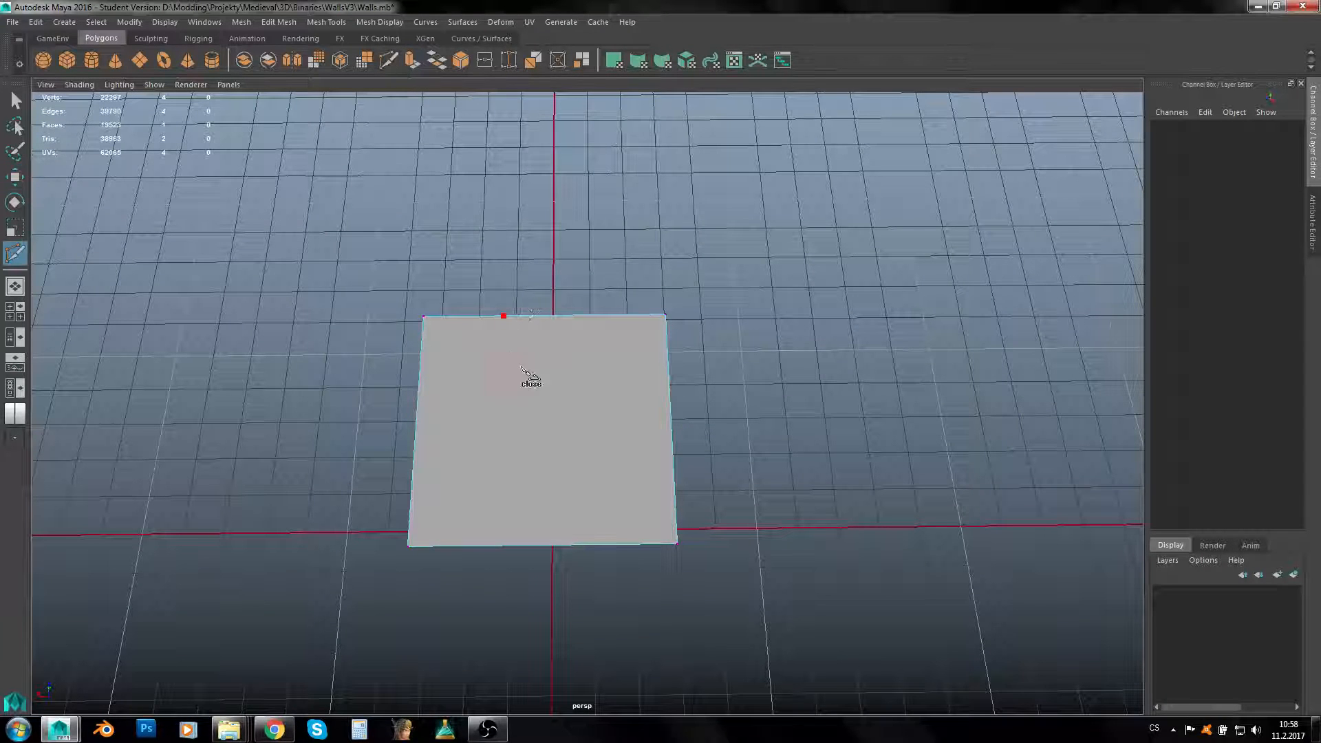
left_click(563, 318)
left_click(601, 318)
left_click_drag(569, 444, 657, 440, "alt")
middle_click_drag(451, 566, 567, 468, "alt")
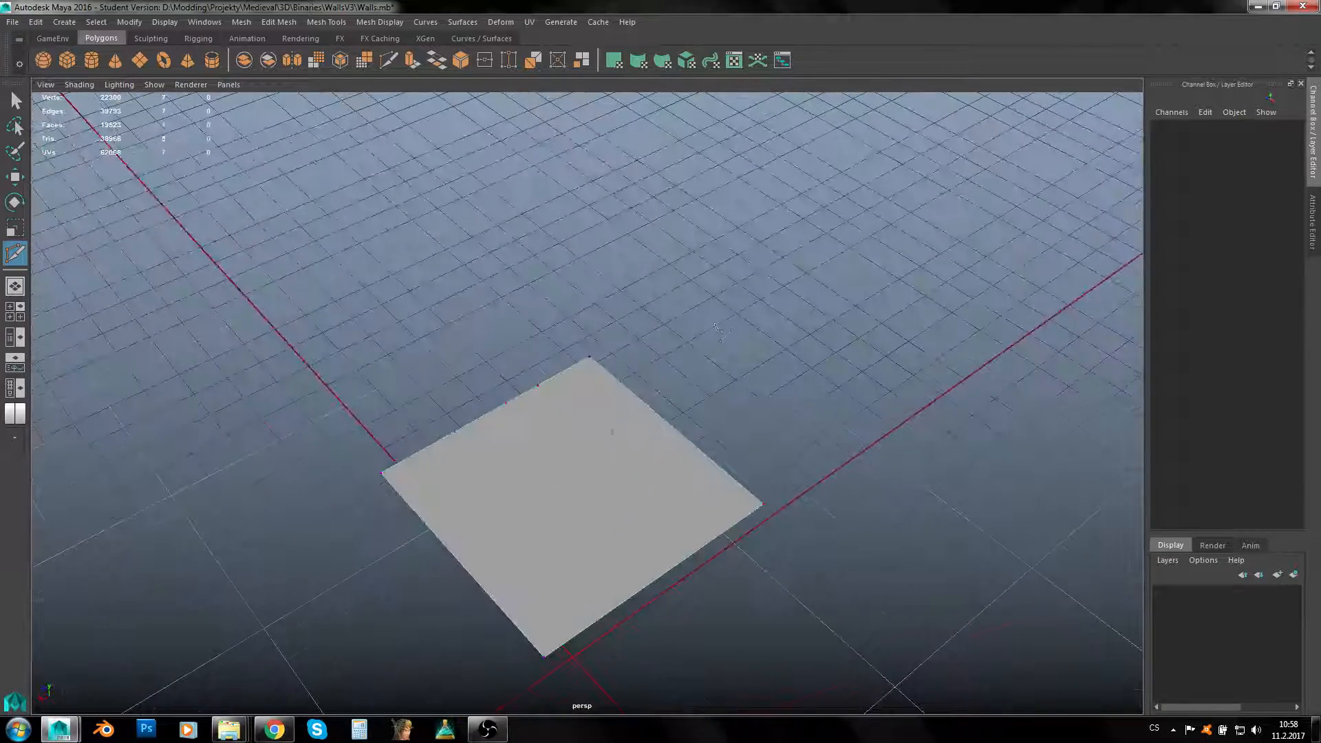
Leave the cutting tool and select the plane's face to inspect it as a single polygon
right_click(565, 469)
right_click_drag(565, 469, 576, 388)
key("q")
left_click(572, 460)
left_click_drag(573, 468, 600, 372, "alt")
middle_click_drag(600, 372, 610, 340, "alt")
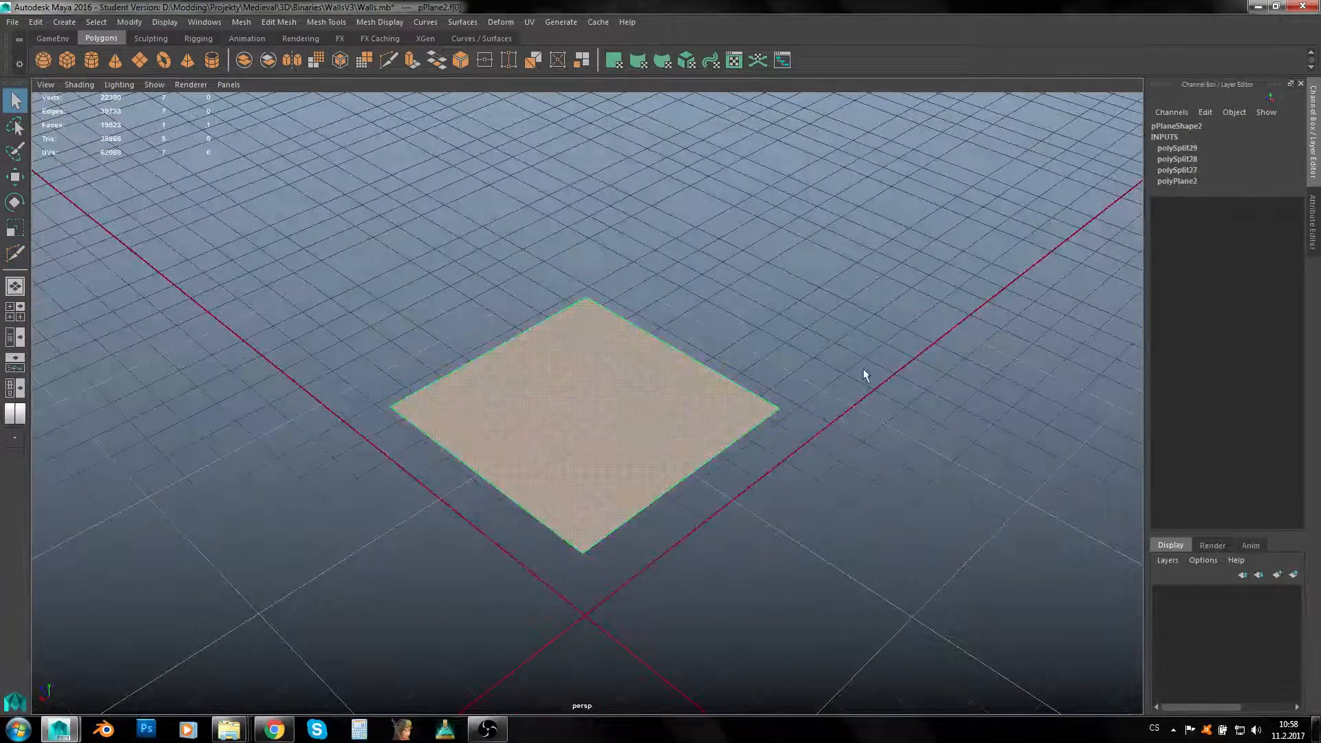
left_click_drag(656, 392, 654, 372, "alt")
Move the three extra far-edge vertices outward and pull the middle one farther to form a pointed outline
right_click_drag(669, 336, 609, 336)
left_click_drag(616, 326, 653, 303, "alt")
middle_click_drag(658, 296, 671, 421, "alt")
left_click(604, 305)
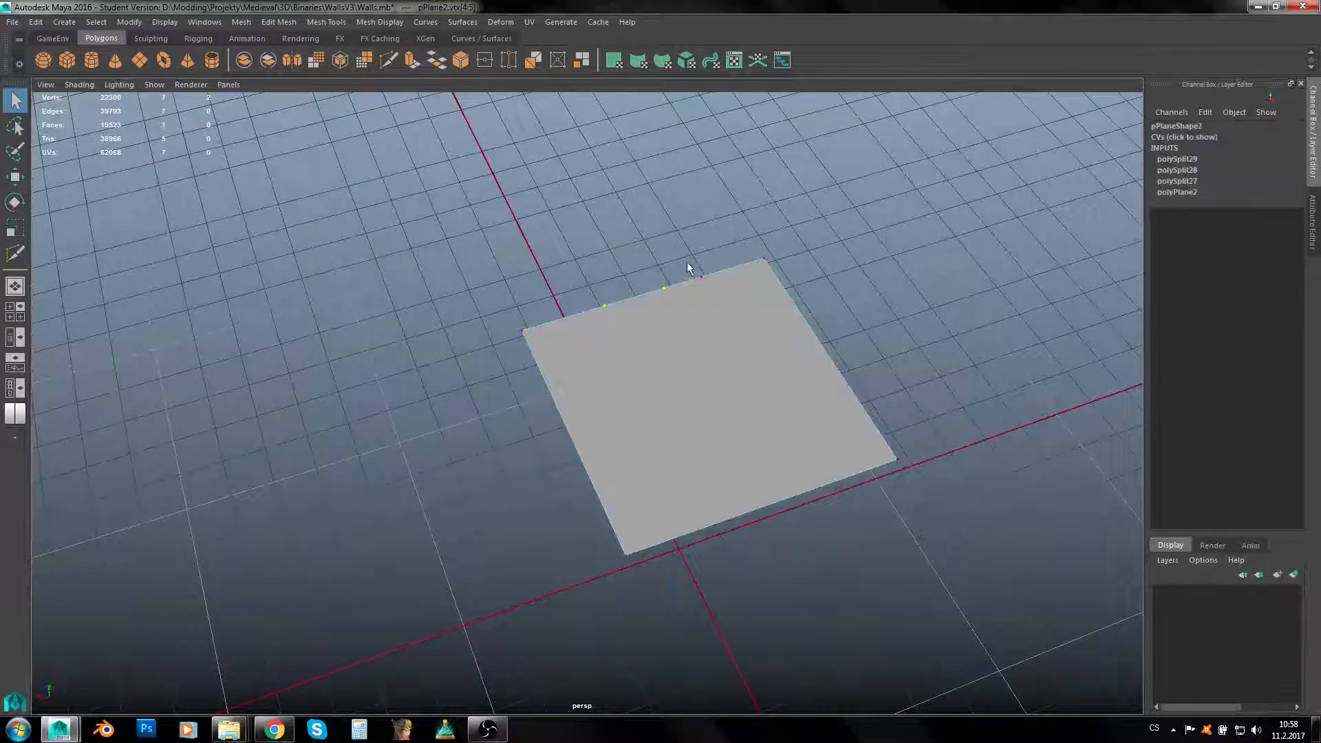
left_click_drag(687, 262, 763, 353, "shift")
key("w")
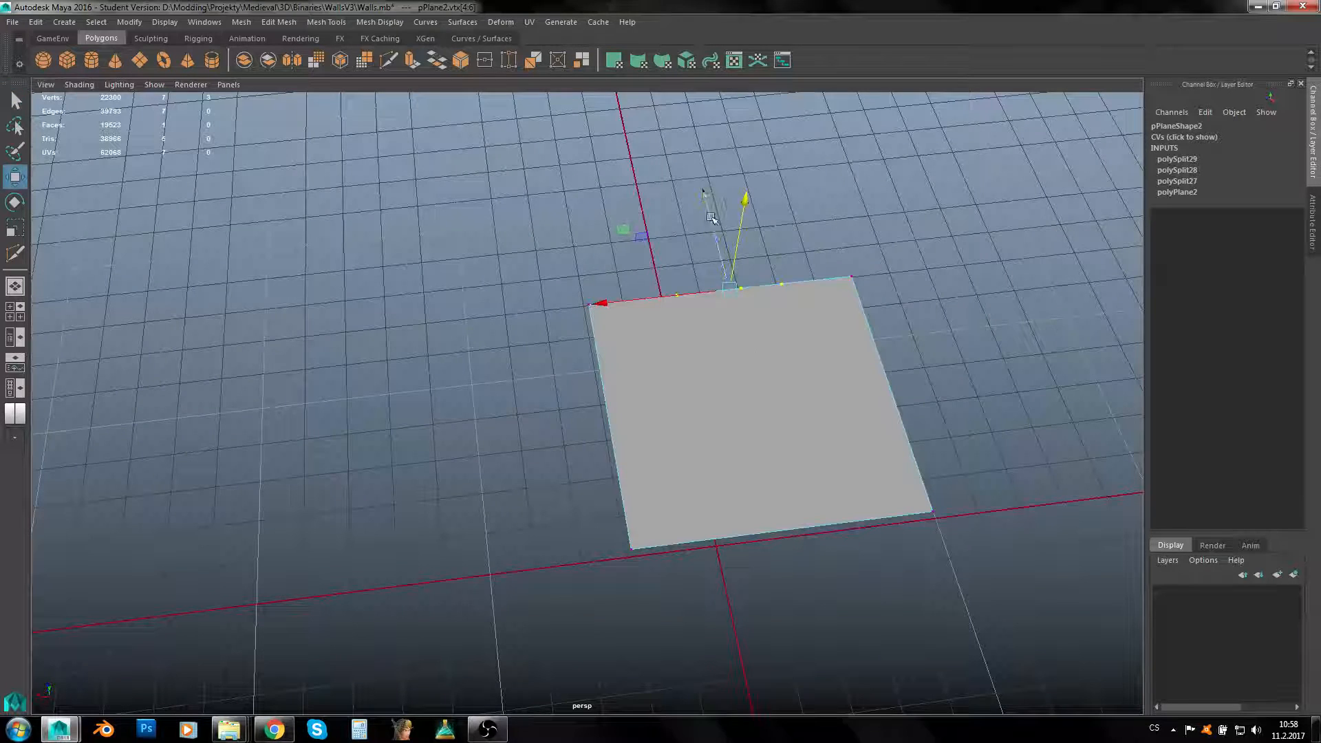
left_click_drag(713, 219, 700, 180)
left_click(766, 234)
left_click_drag(760, 233, 734, 276)
middle_click_drag(749, 371, 741, 342)
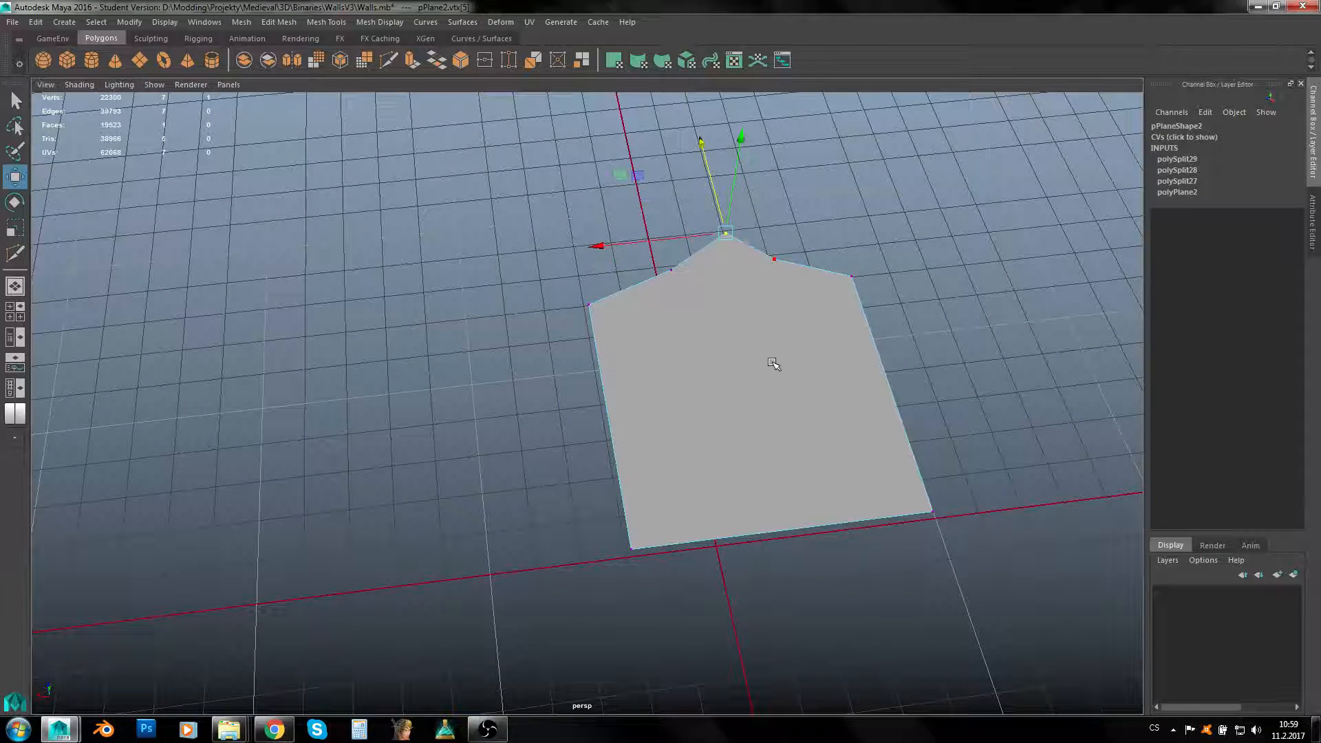
Select the reshaped plane's face to check that its peaked outline is one polygon
left_click(773, 363)
right_click_drag(727, 333, 722, 375)
left_click(721, 368)
key("ctrl+z")
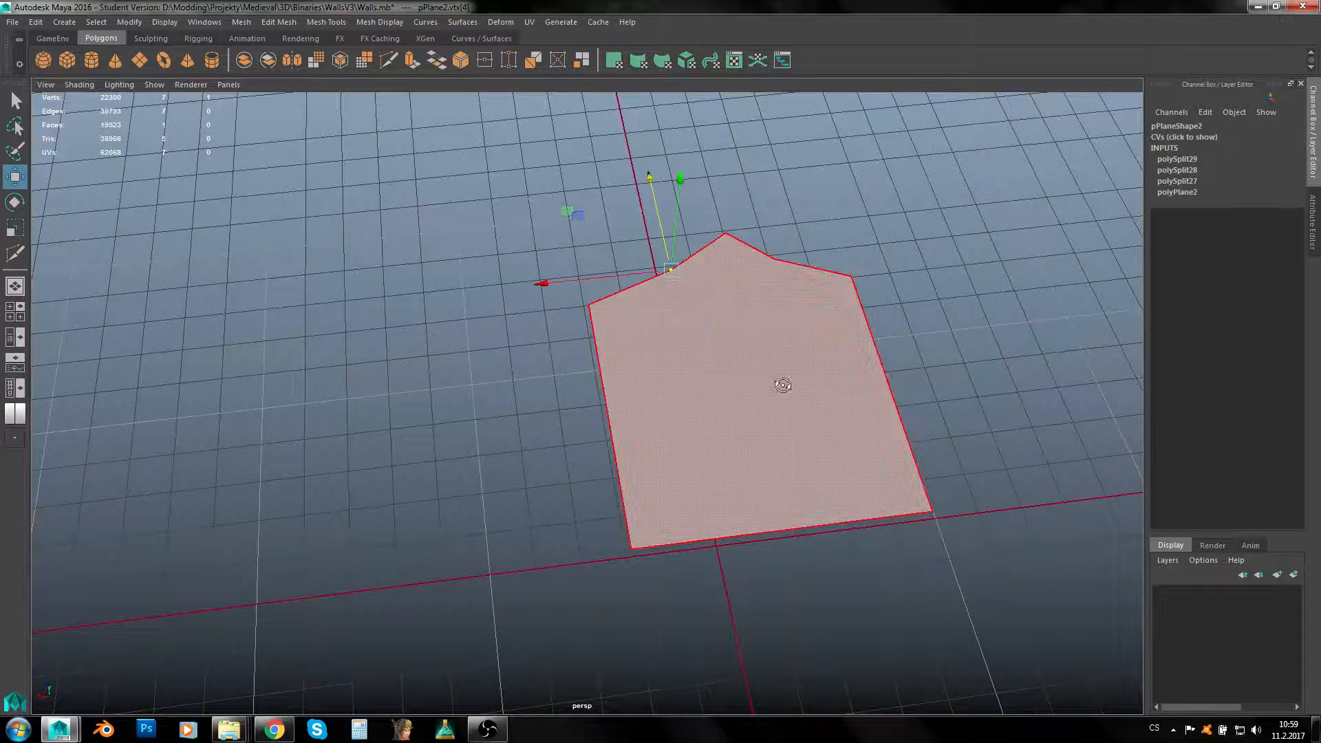
left_click_drag(781, 383, 799, 342, "alt")
middle_click_drag(799, 342, 628, 481, "alt")
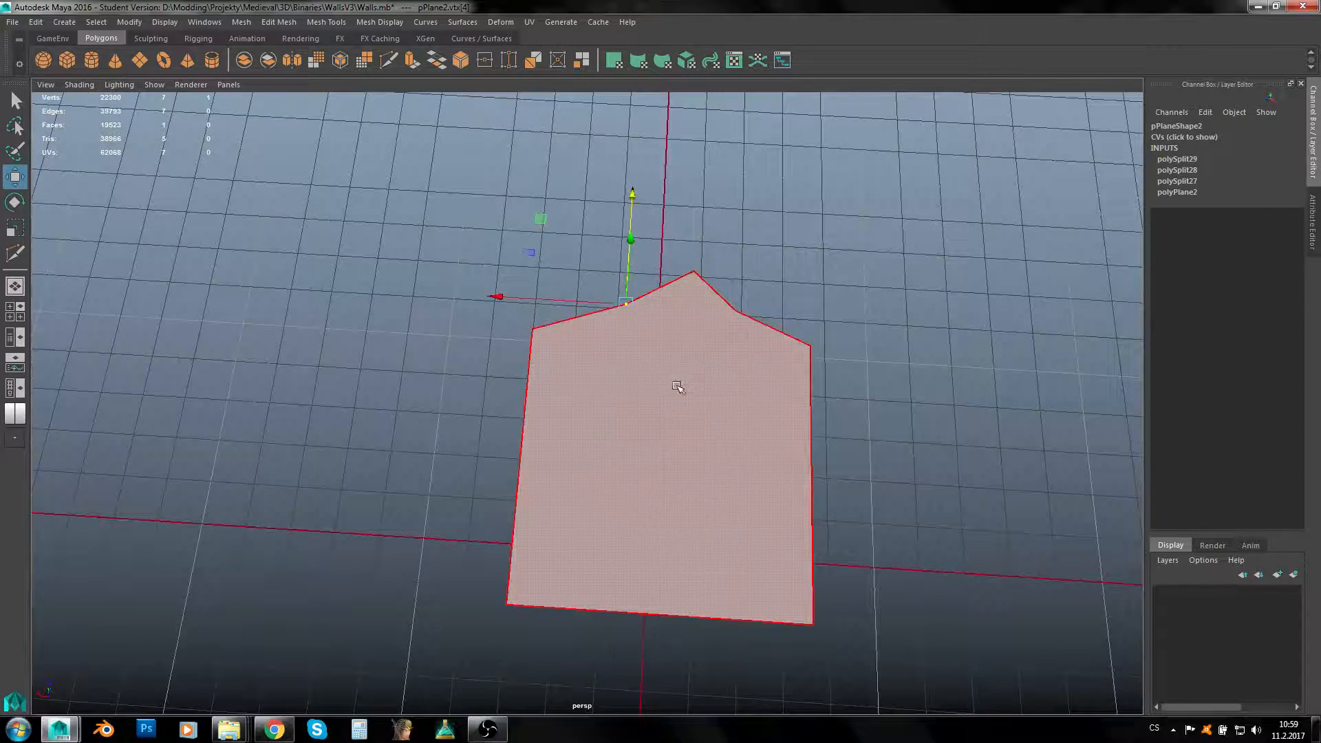
left_click(678, 406)
Cut edges fanning from one near corner to the far-side vertices, dividing the peaked face into triangles
right_click_drag(763, 346, 787, 333)
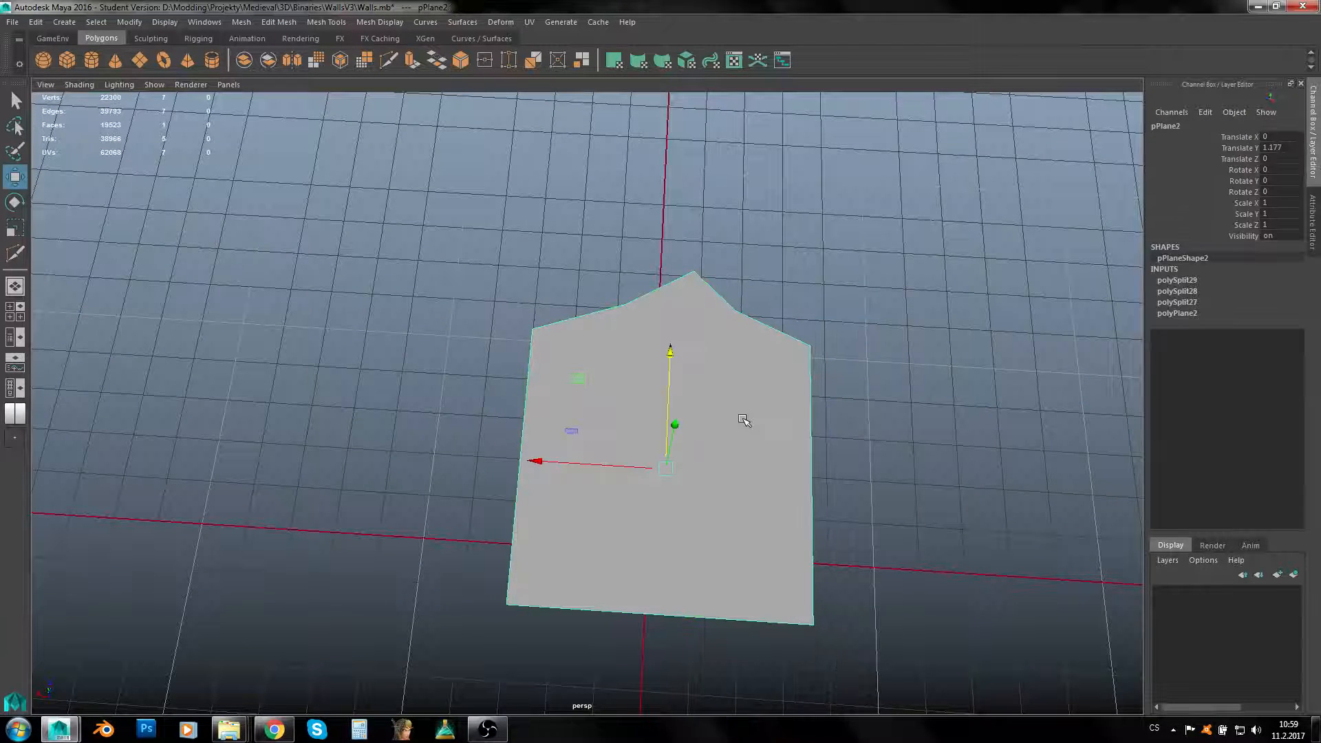
left_click(386, 66)
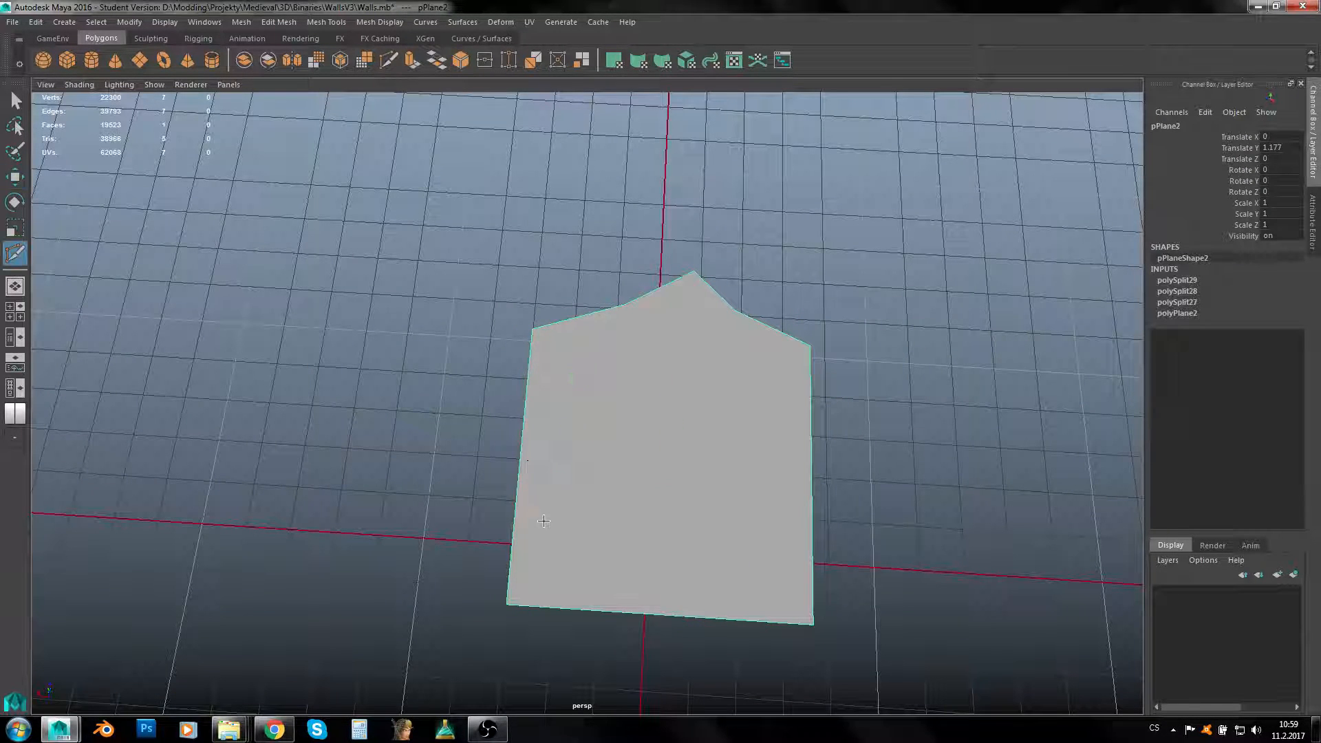
left_click(627, 304)
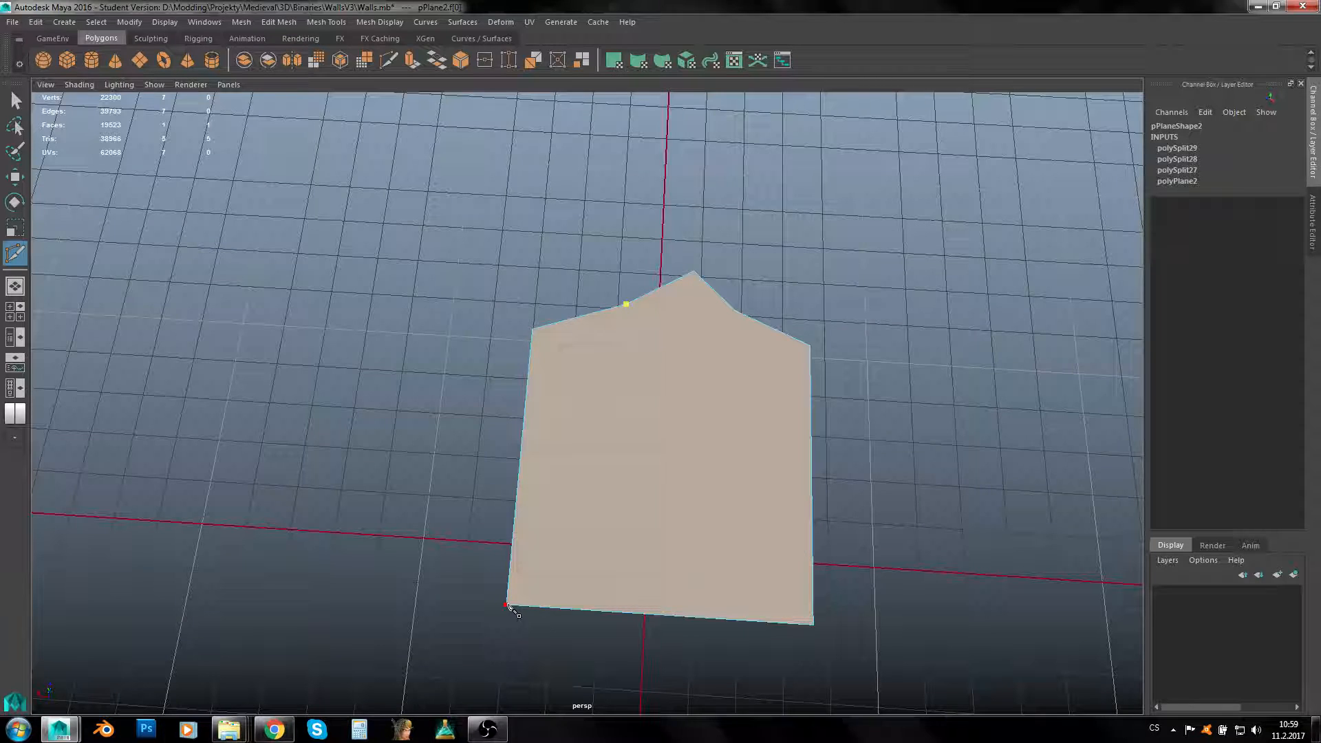
left_click(508, 607)
right_click(708, 322)
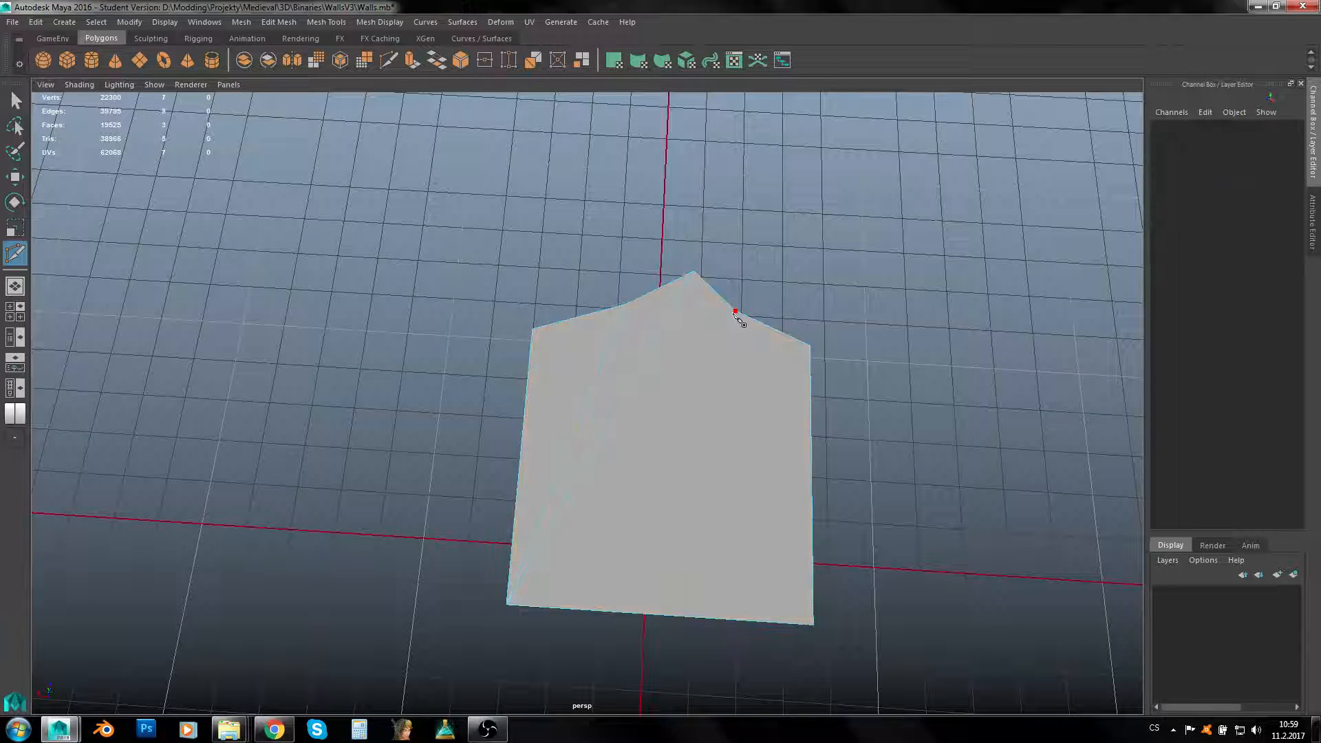
left_click(736, 312)
left_click(507, 606)
right_click(807, 384)
Inspect the individual triangular faces that meet at the near corner, and reselect the whole plane
key("q")
right_click(741, 370)
left_click(741, 375)
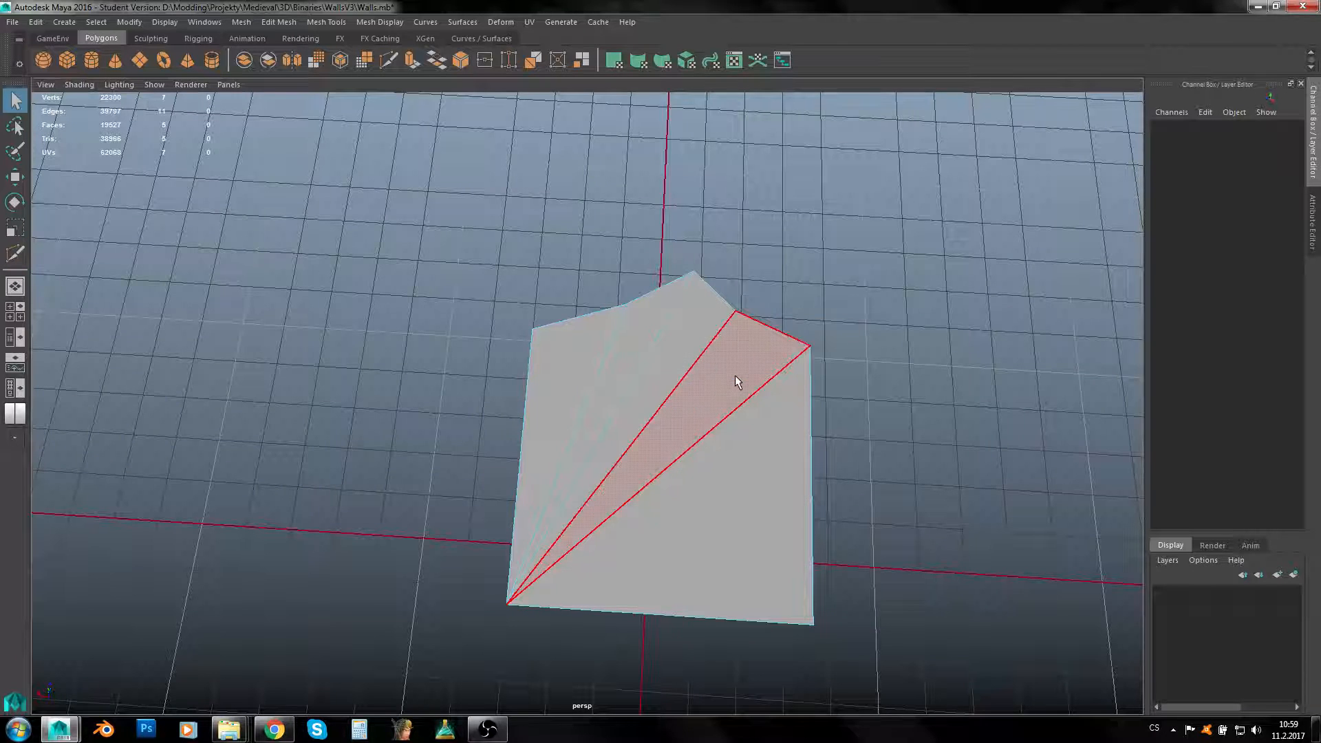
left_click_drag(735, 375, 558, 480, "alt")
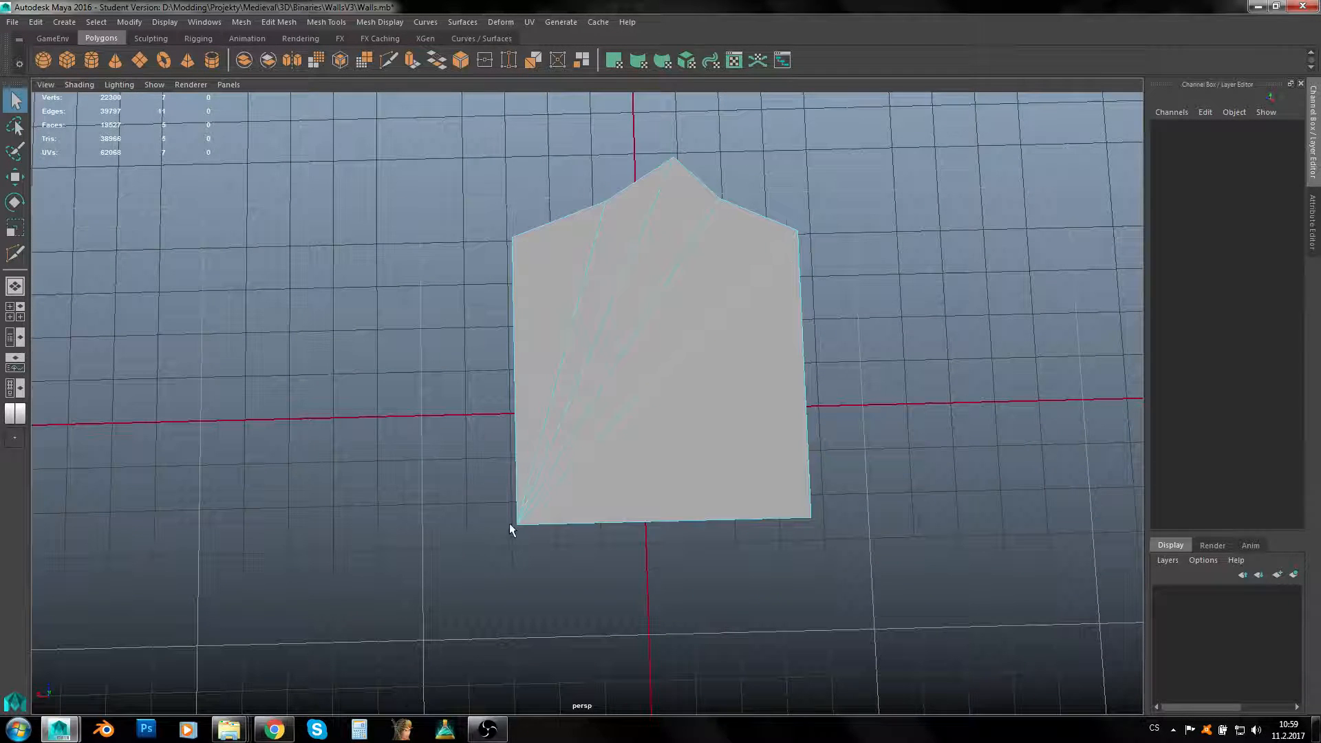
right_click_drag(634, 319, 684, 300)
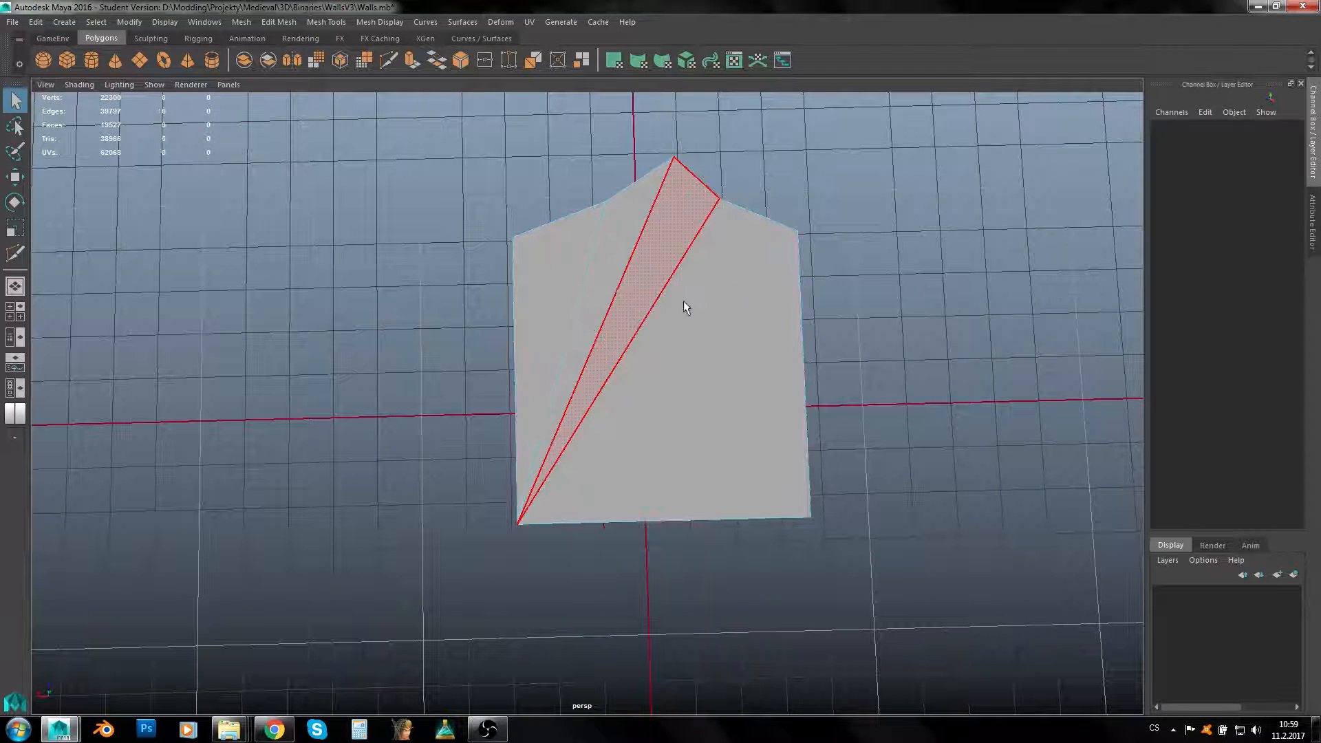
left_click_drag(683, 300, 721, 433, "alt")
left_click(680, 449)
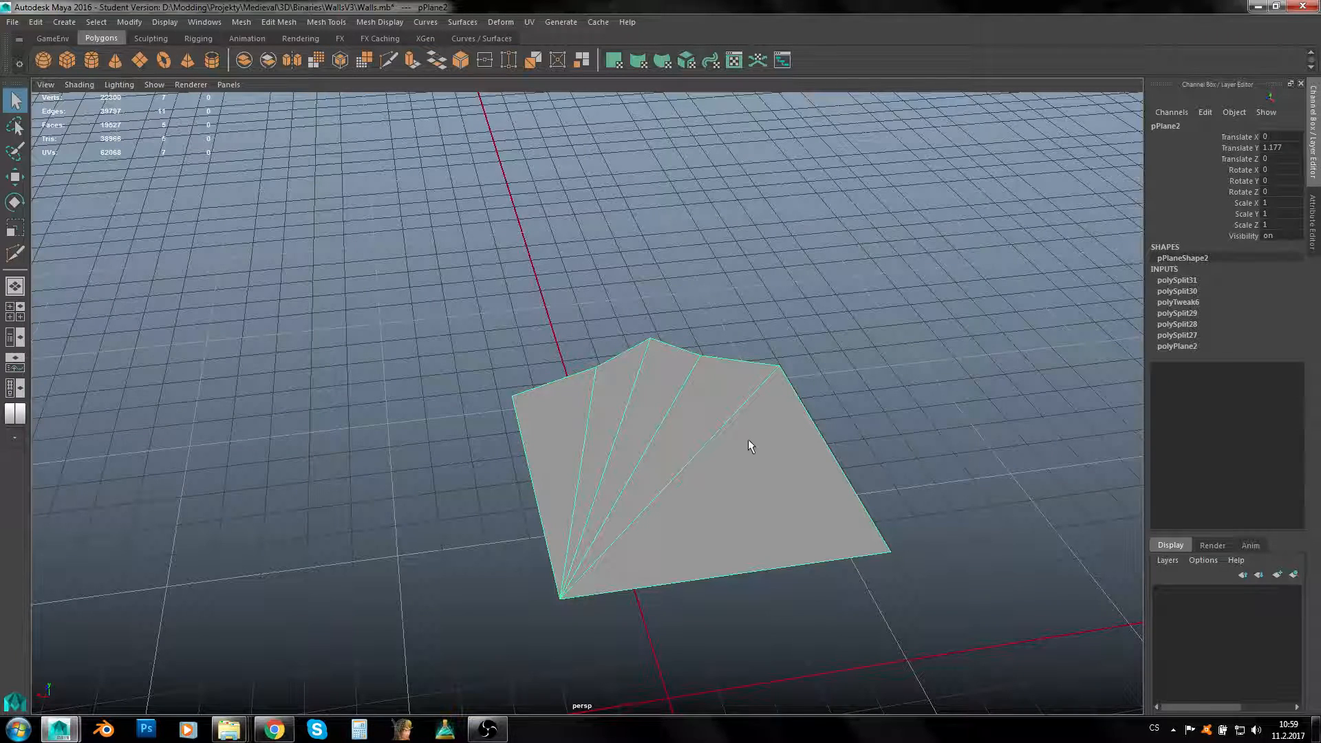
Delete the fan of diagonal edges so the plane is a single peaked face again
middle_click_drag(748, 437, 765, 328, "alt")
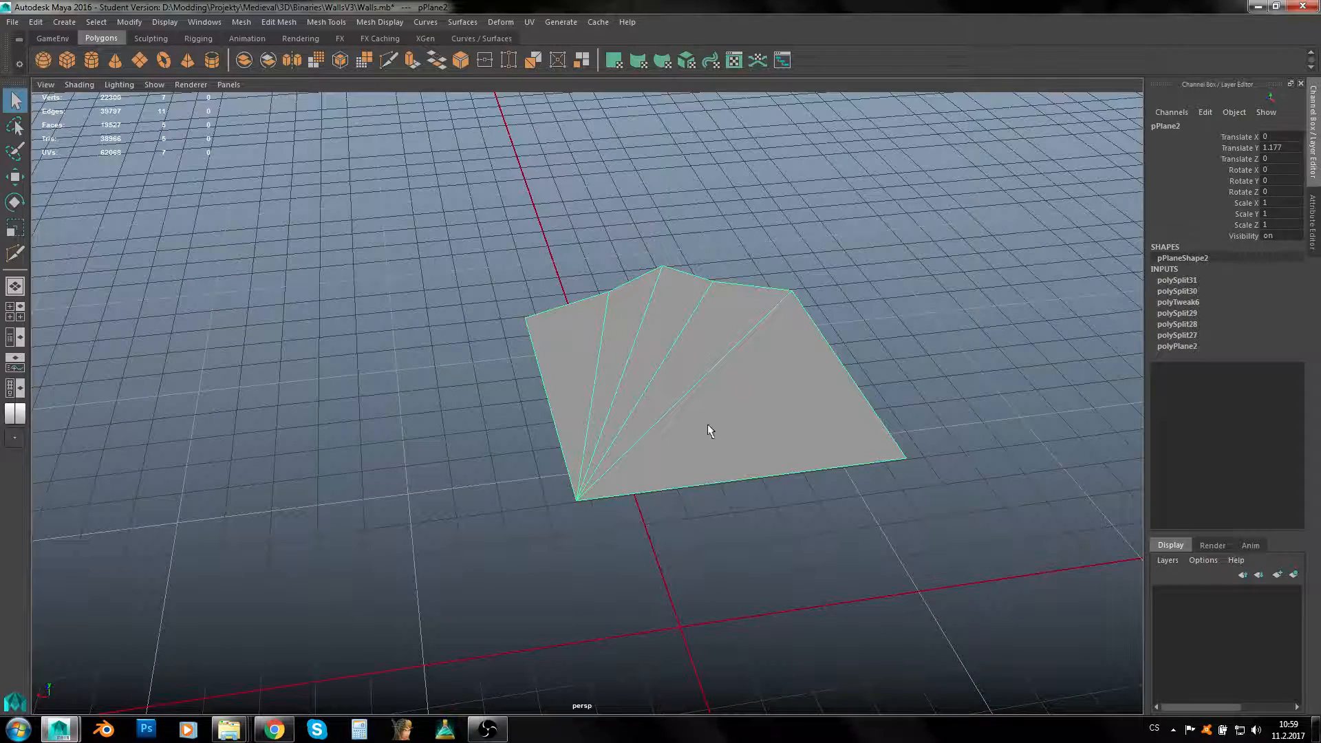
left_click_drag(749, 432, 695, 484, "alt")
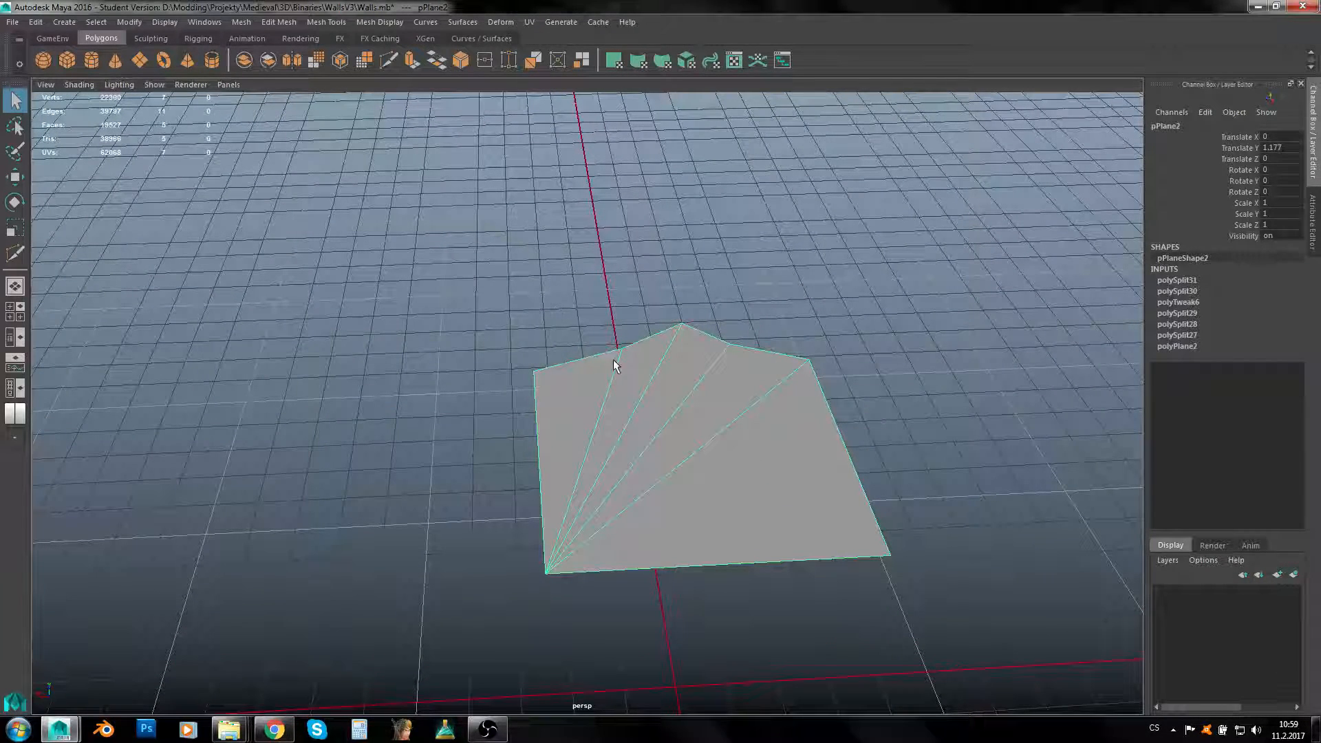
key("alt")
left_click_drag(607, 383, 672, 344, "alt")
right_click_drag(672, 345, 673, 304)
left_click(609, 375)
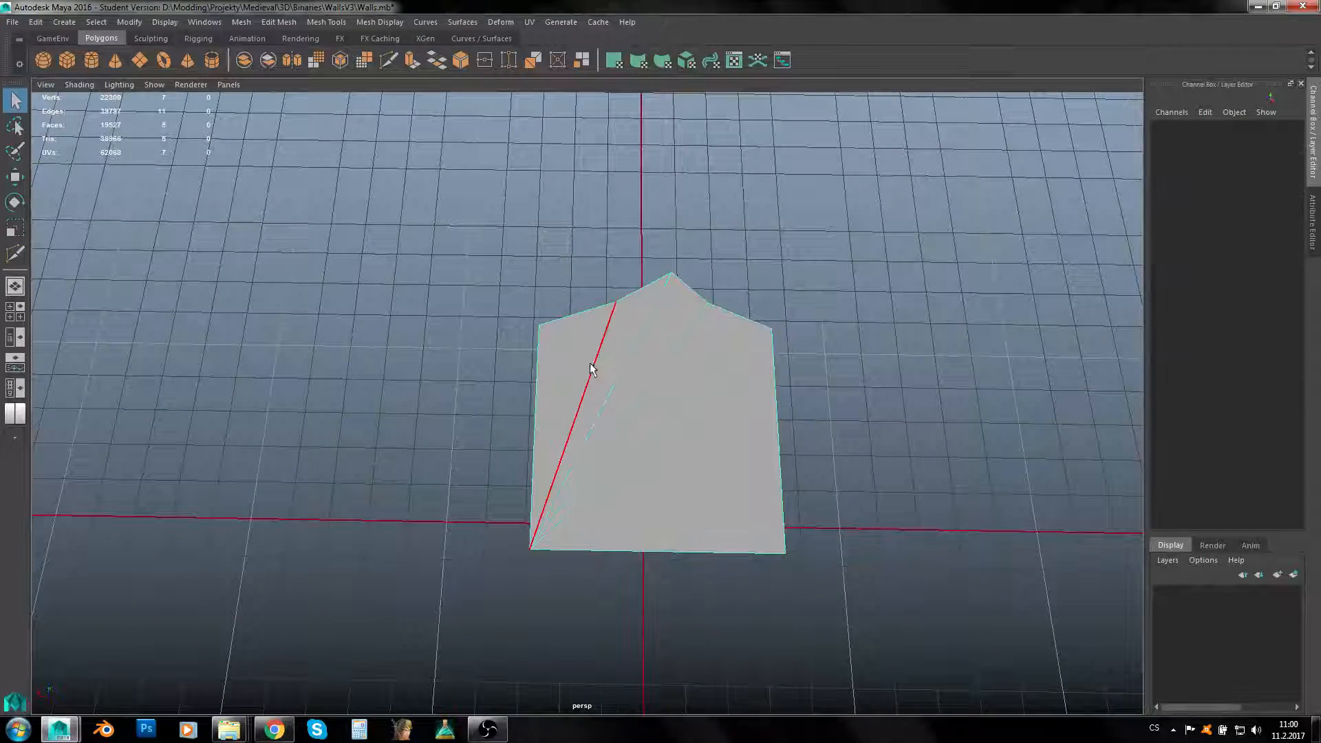
left_click_drag(592, 369, 704, 450)
key("Delete")
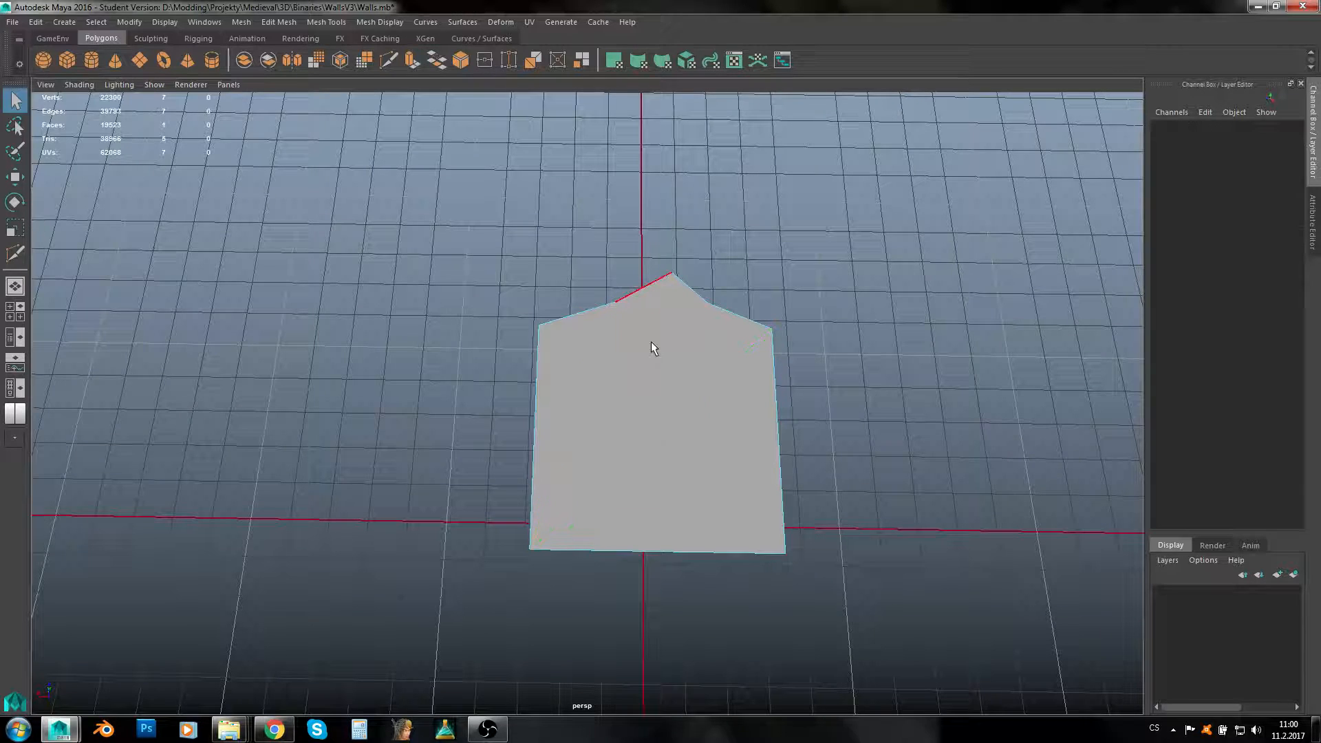
right_click_drag(651, 341, 712, 322)
Cut edges from the three extra far-side vertices to a shared point midway along the near edge
right_click_drag(599, 348, 511, 346)
middle_click_drag(703, 373, 561, 405, "alt")
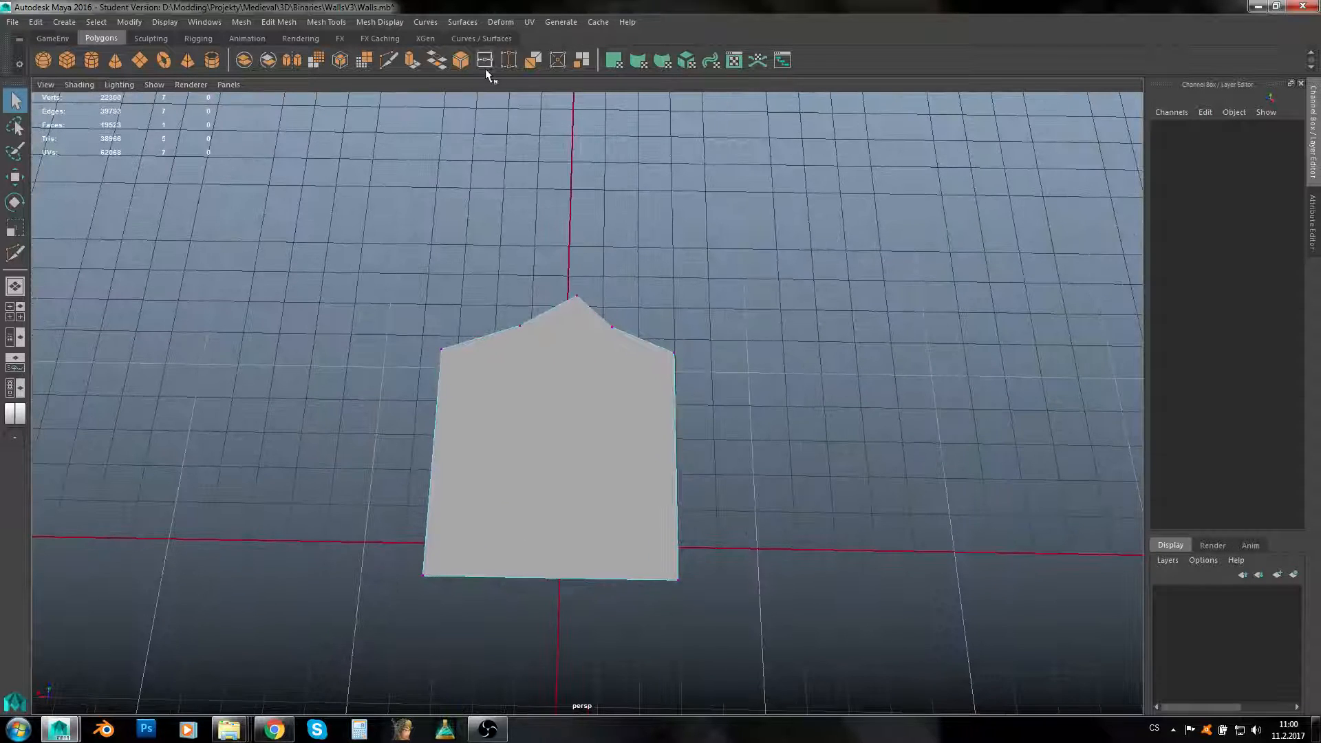
left_click(389, 61)
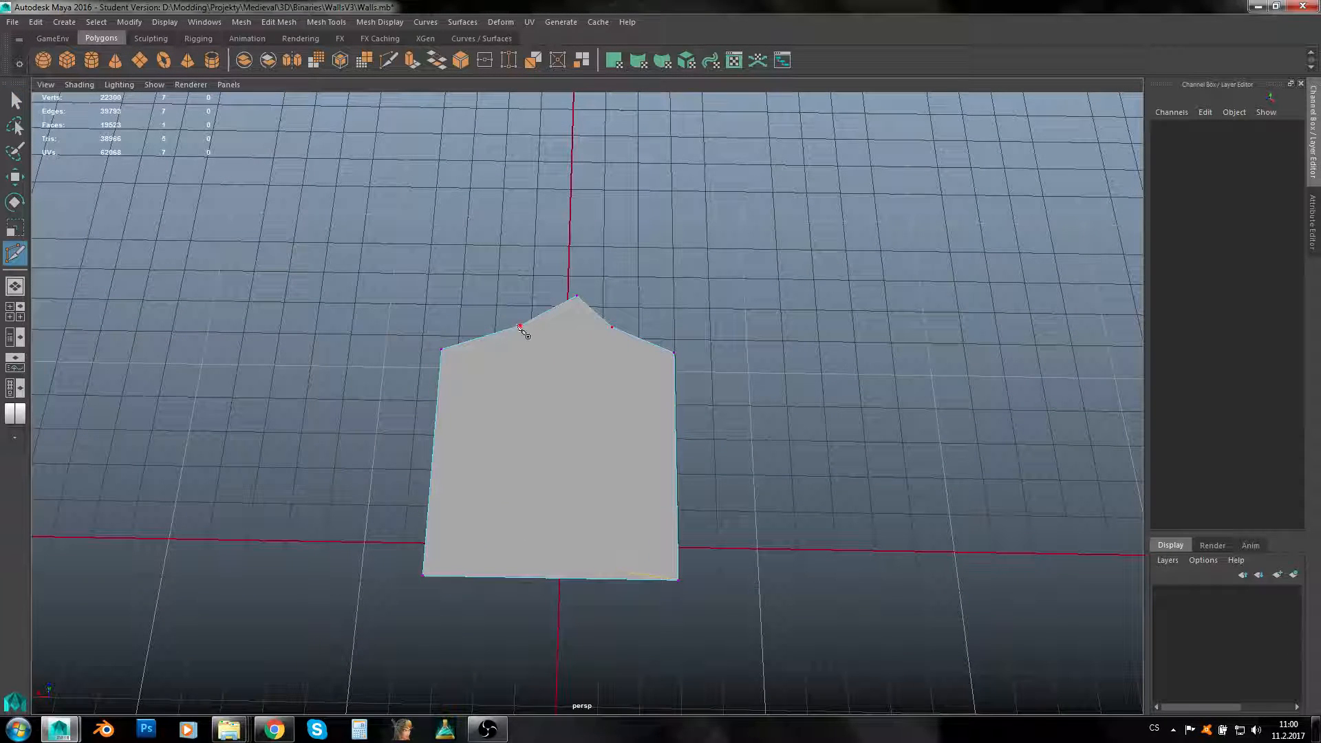
left_click(519, 326)
left_click(548, 577)
left_click(576, 296)
right_click(709, 337)
left_click(612, 327)
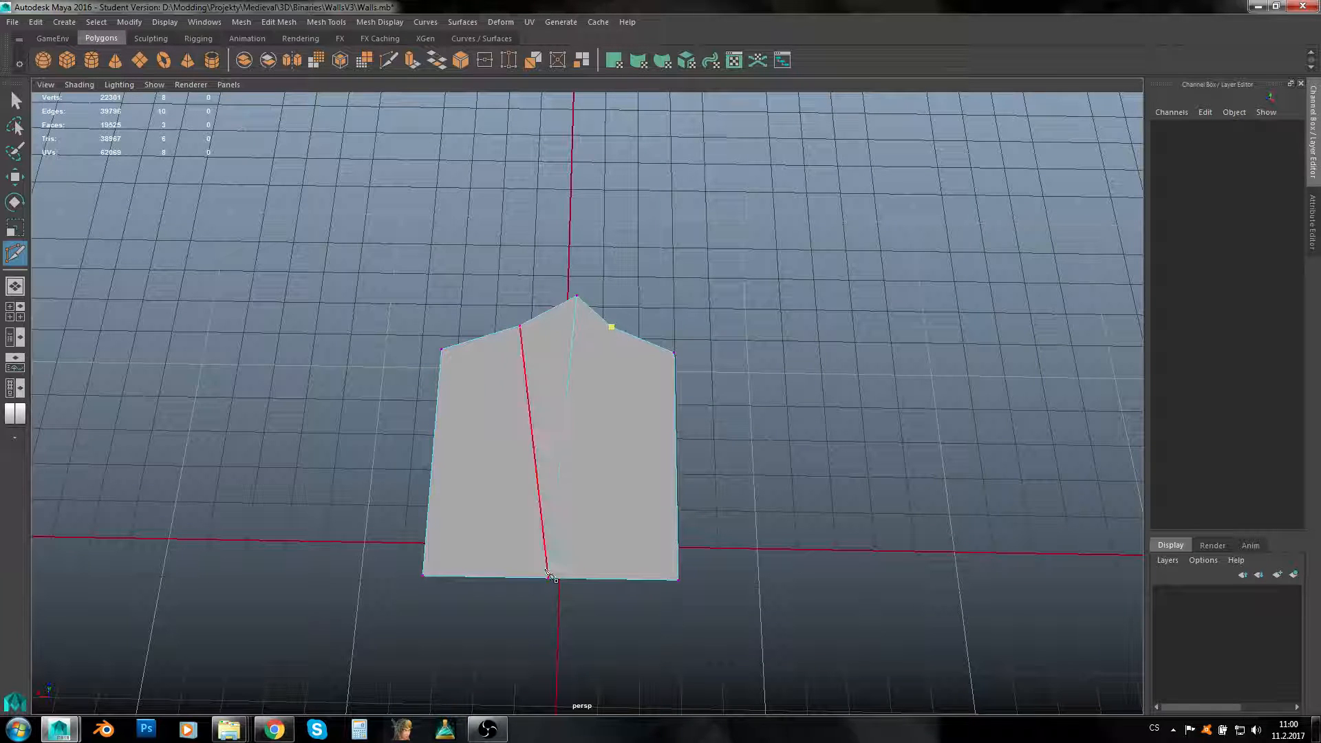
left_click(548, 578)
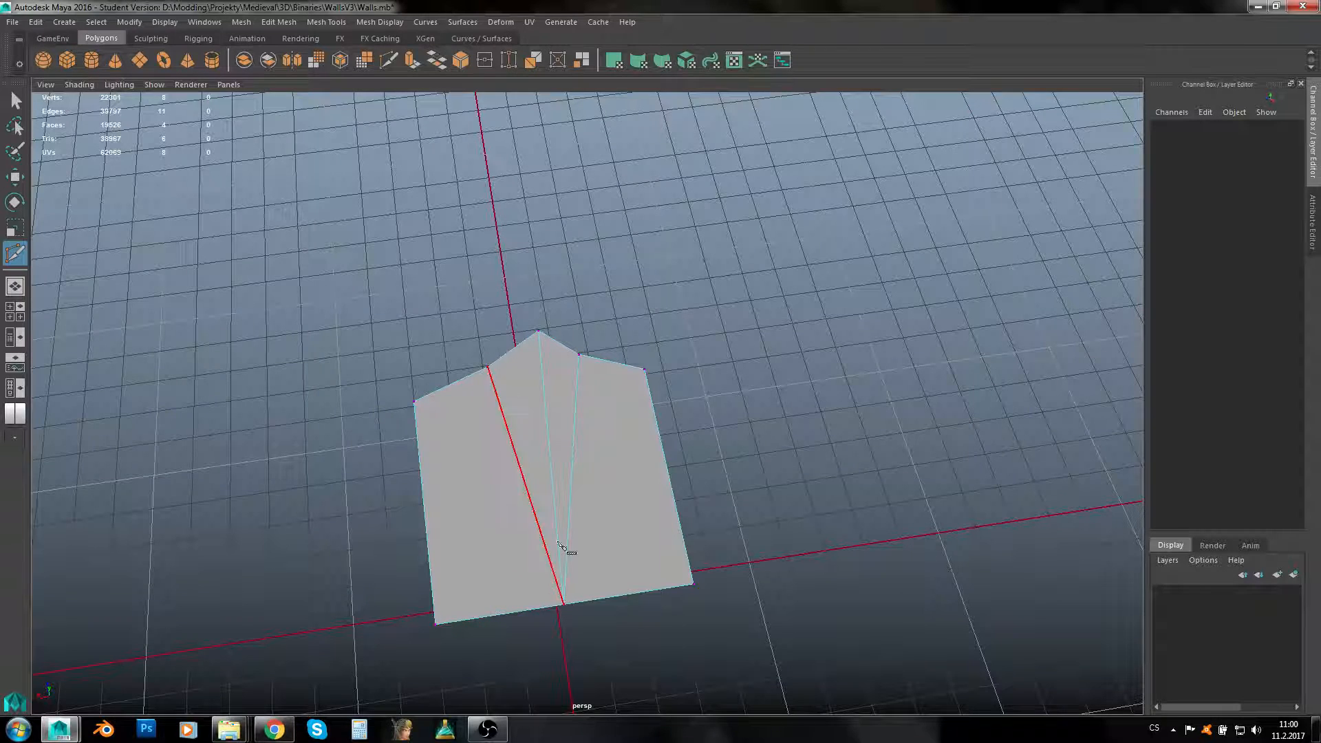
Undo the cuts that meet at the shared point on the near edge
left_click(488, 368)
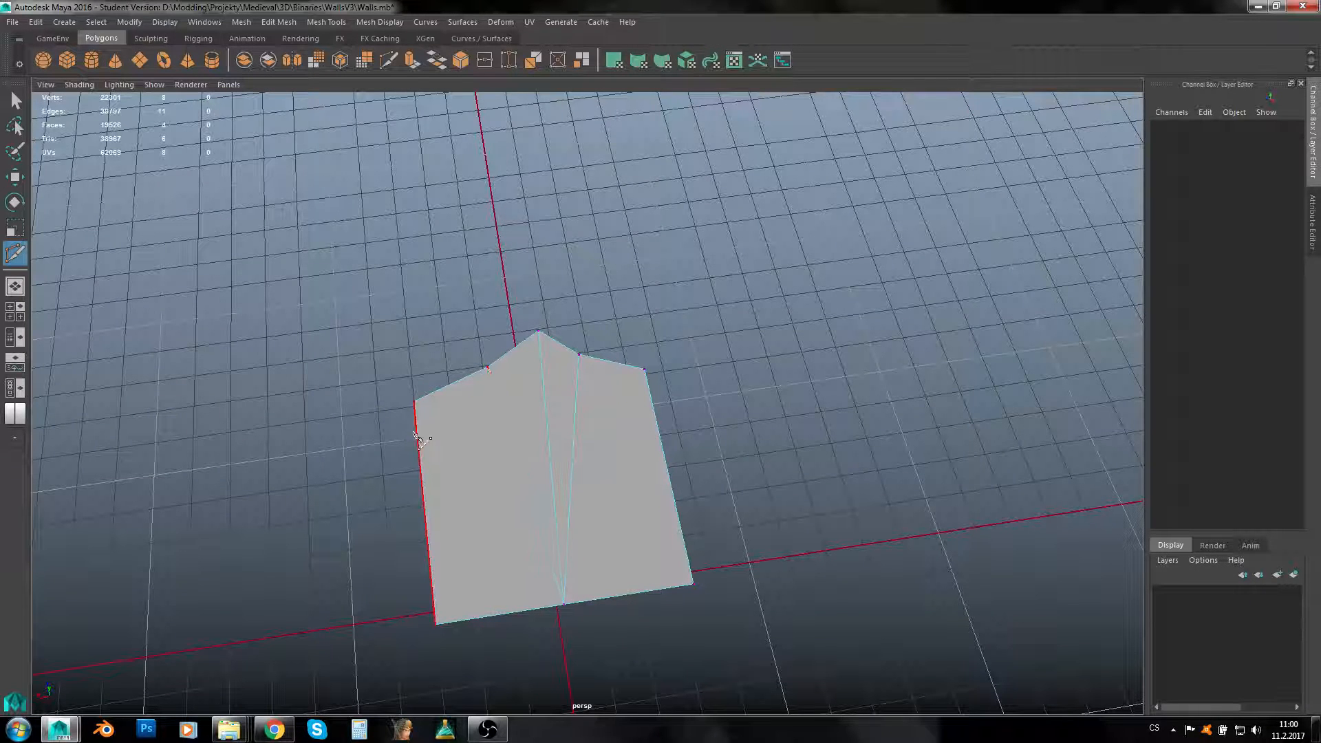
left_click(644, 370)
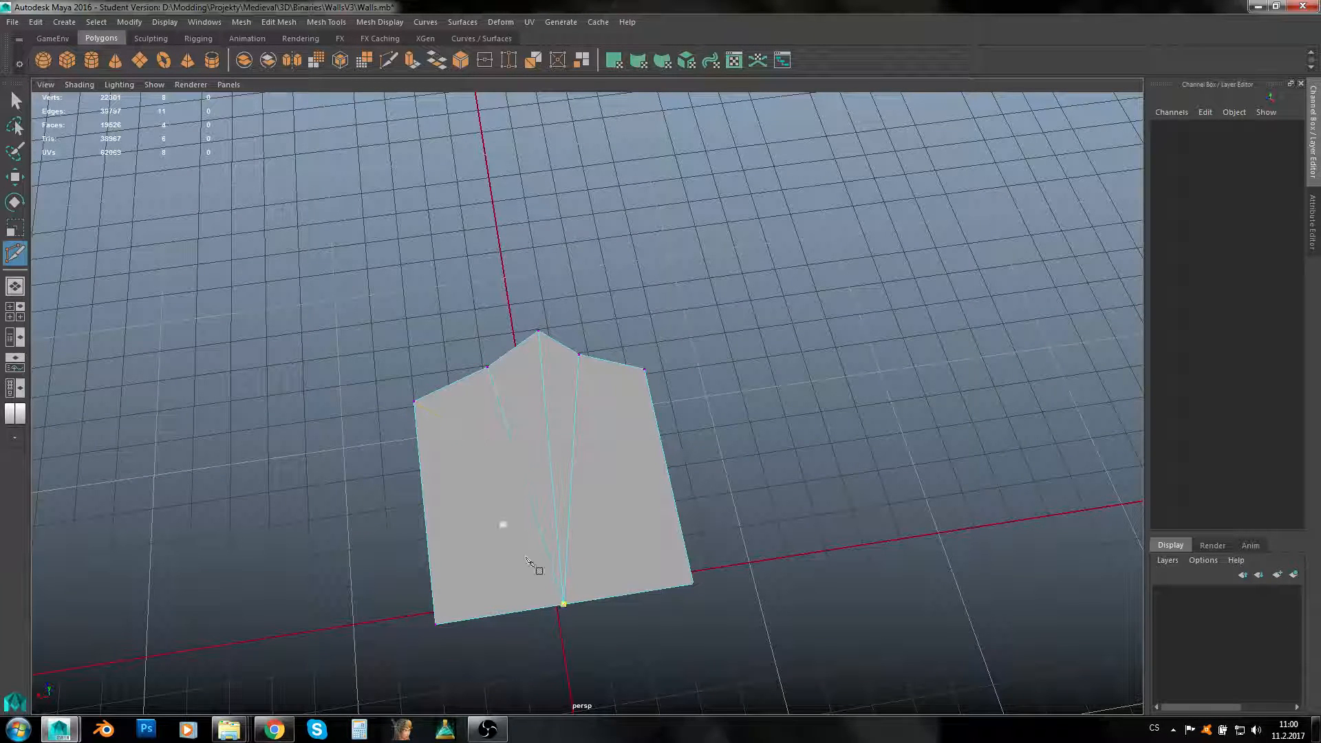
left_click_drag(605, 529, 583, 506, "alt")
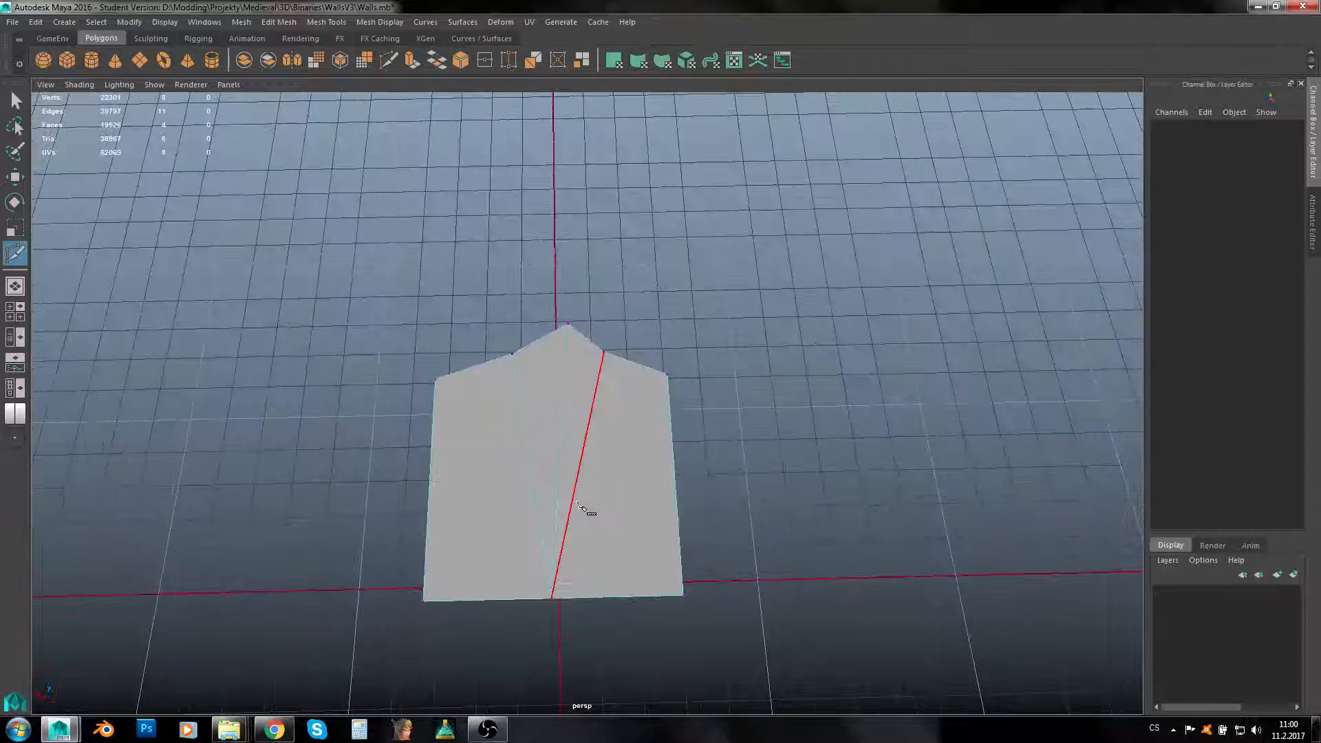
left_click(580, 504, "ctrl+shift")
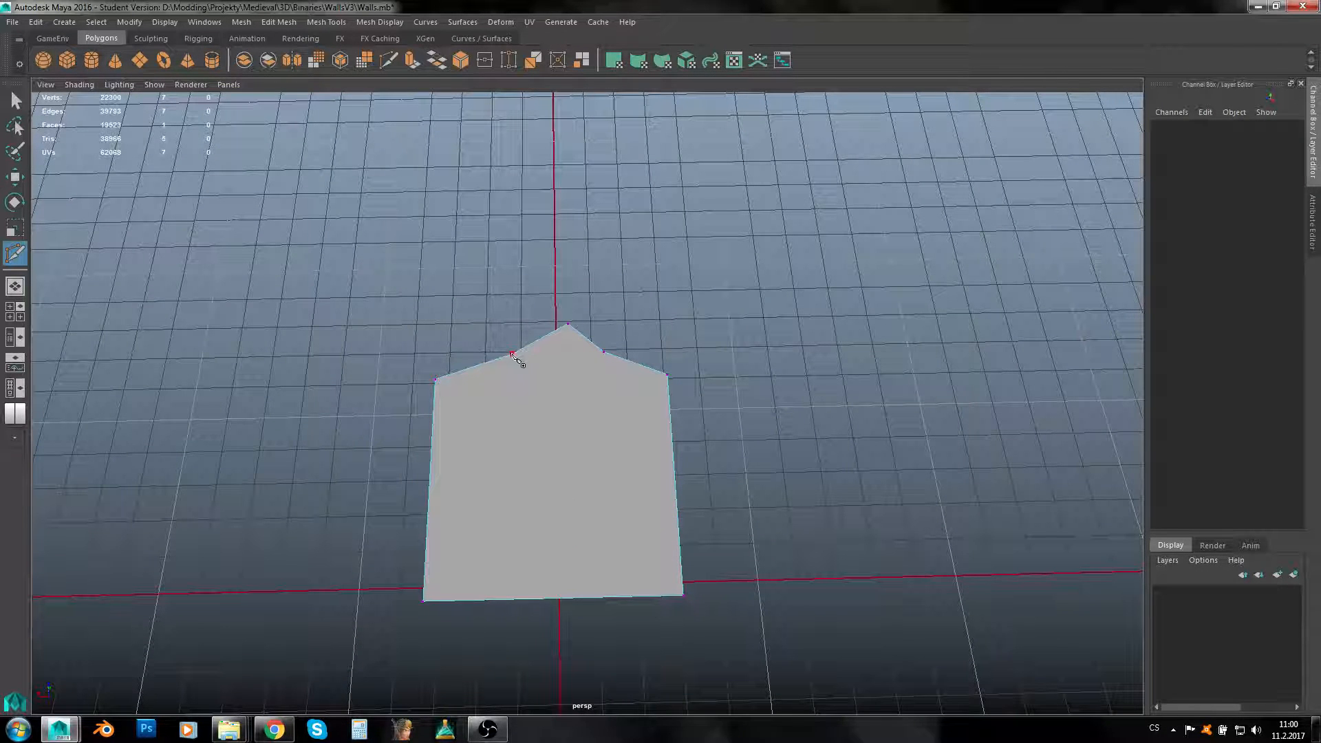
Cut three roughly parallel edges from the extra far-side vertices straight down to the near edge
left_click(513, 354)
left_click(511, 599)
right_click(546, 543)
left_click(567, 323)
left_click(566, 598)
right_click(571, 585)
left_click(603, 352)
left_click(612, 597)
right_click(555, 633)
Undo the three parallel cuts across the plane
middle_click_drag(555, 633, 551, 521, "alt")
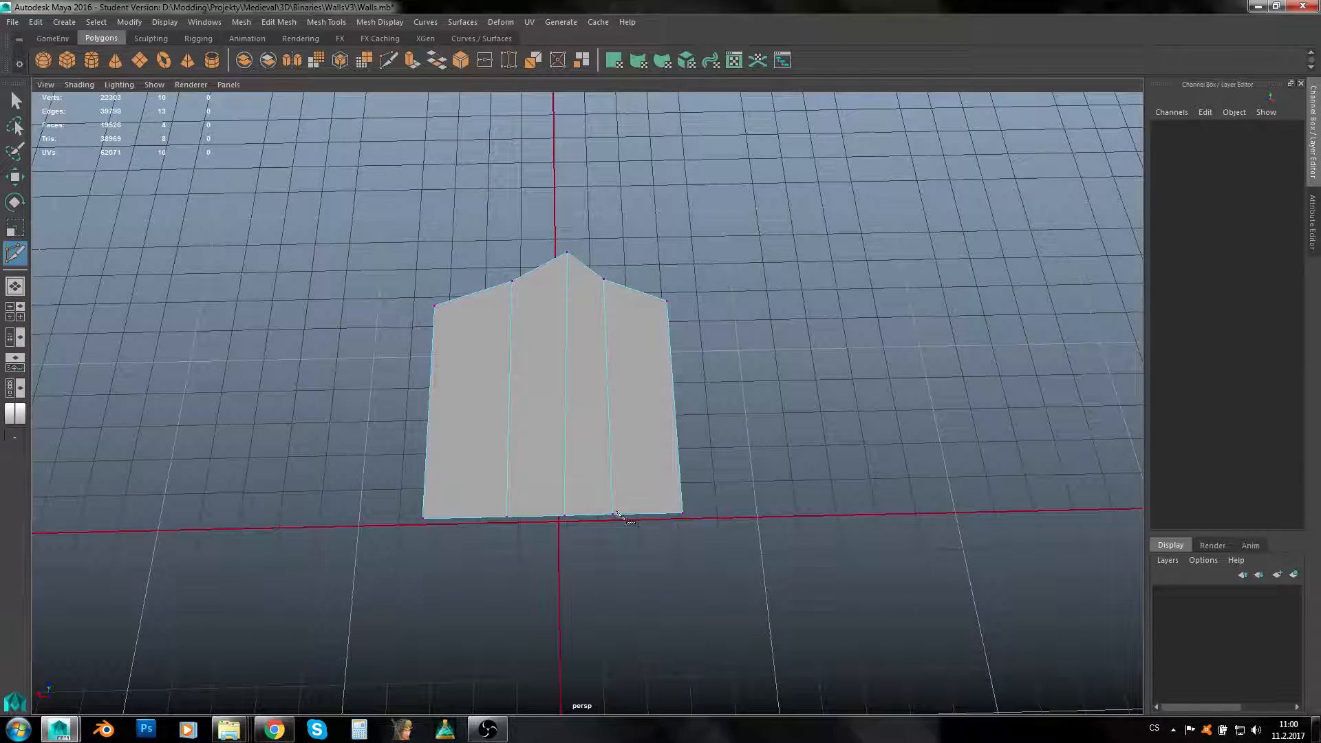
left_click_drag(709, 524, 706, 515, "alt")
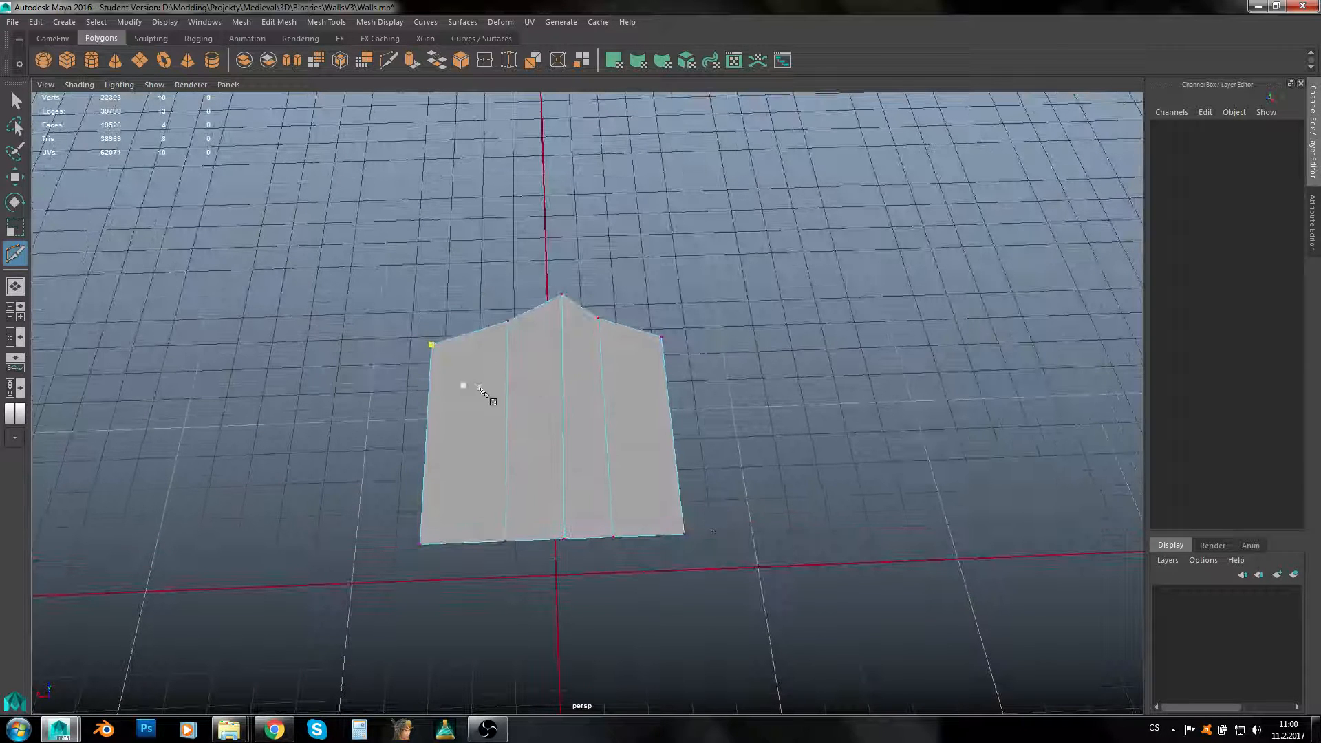
key("ctrl+z")
key("ctrl+z")
key("ctrl+z")
Leave the cutting tool and delete the three displaced vertices to restore the plane's straight far edge
key("q")
right_click_drag(766, 307, 698, 301)
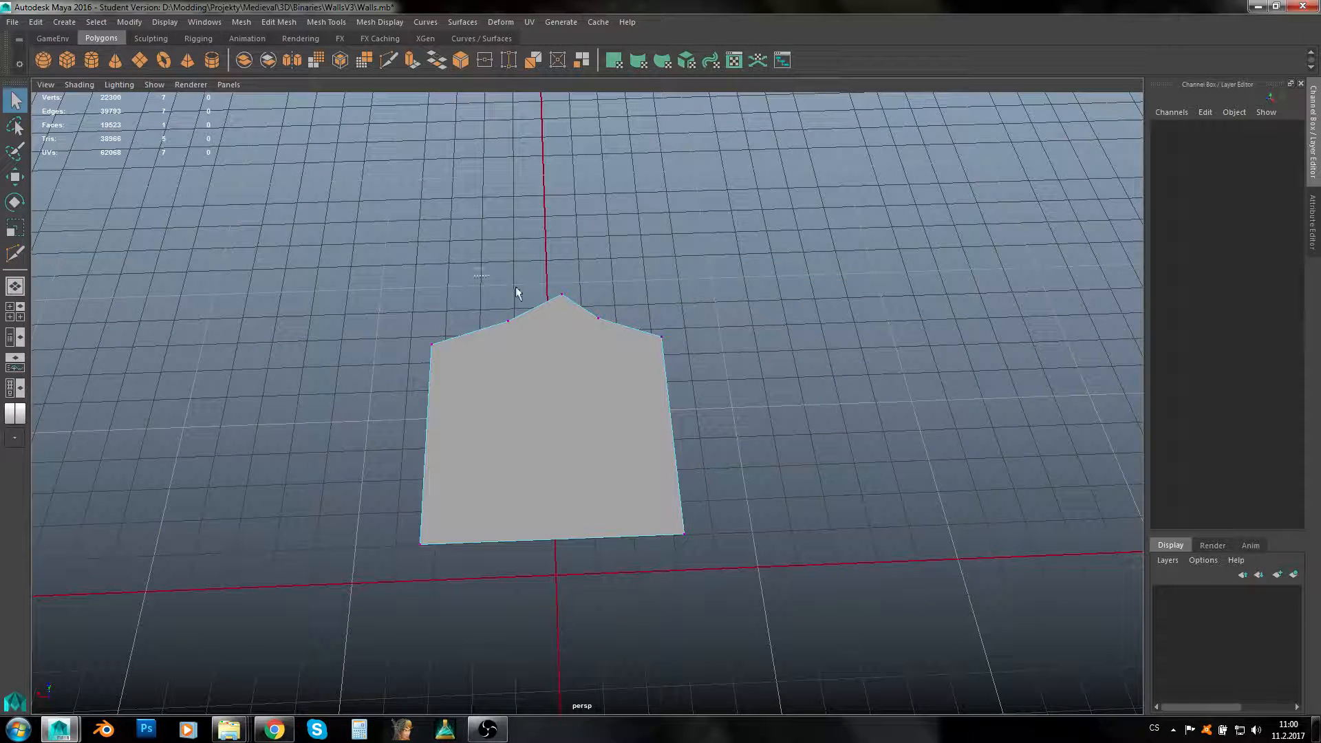
left_click_drag(518, 292, 644, 361)
key("Delete")
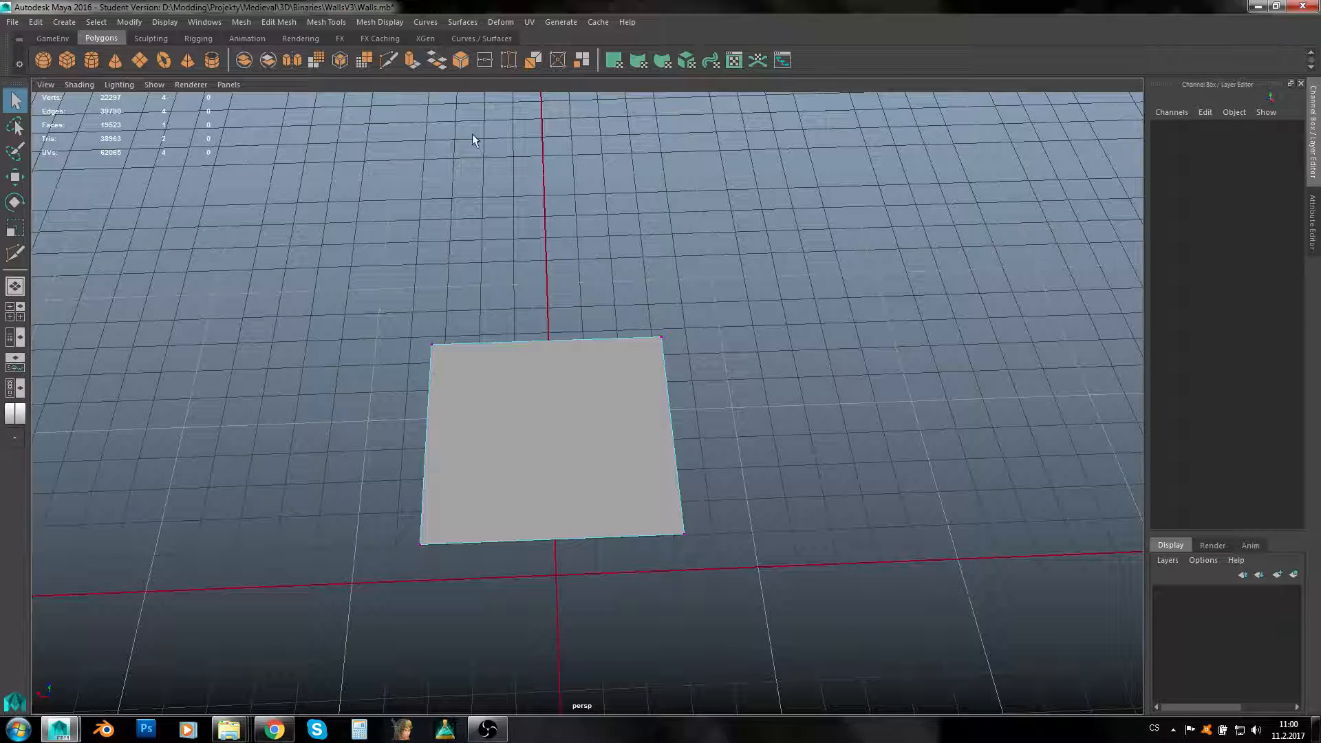
Insert three new vertices spaced along the plane's straight far edge with the polygon cutting tool
left_click(389, 61)
left_click(491, 342)
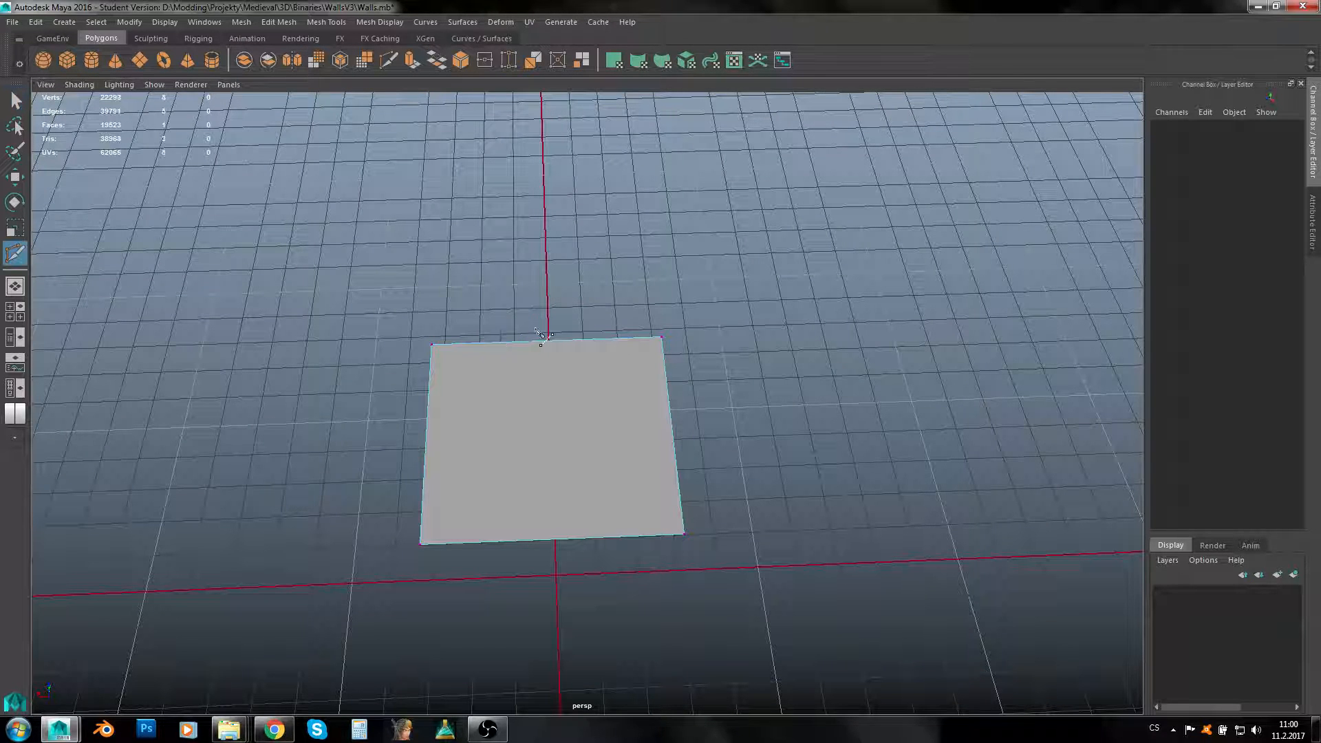
right_click(591, 286)
left_click(606, 342)
left_click_drag(622, 267, 616, 288, "alt")
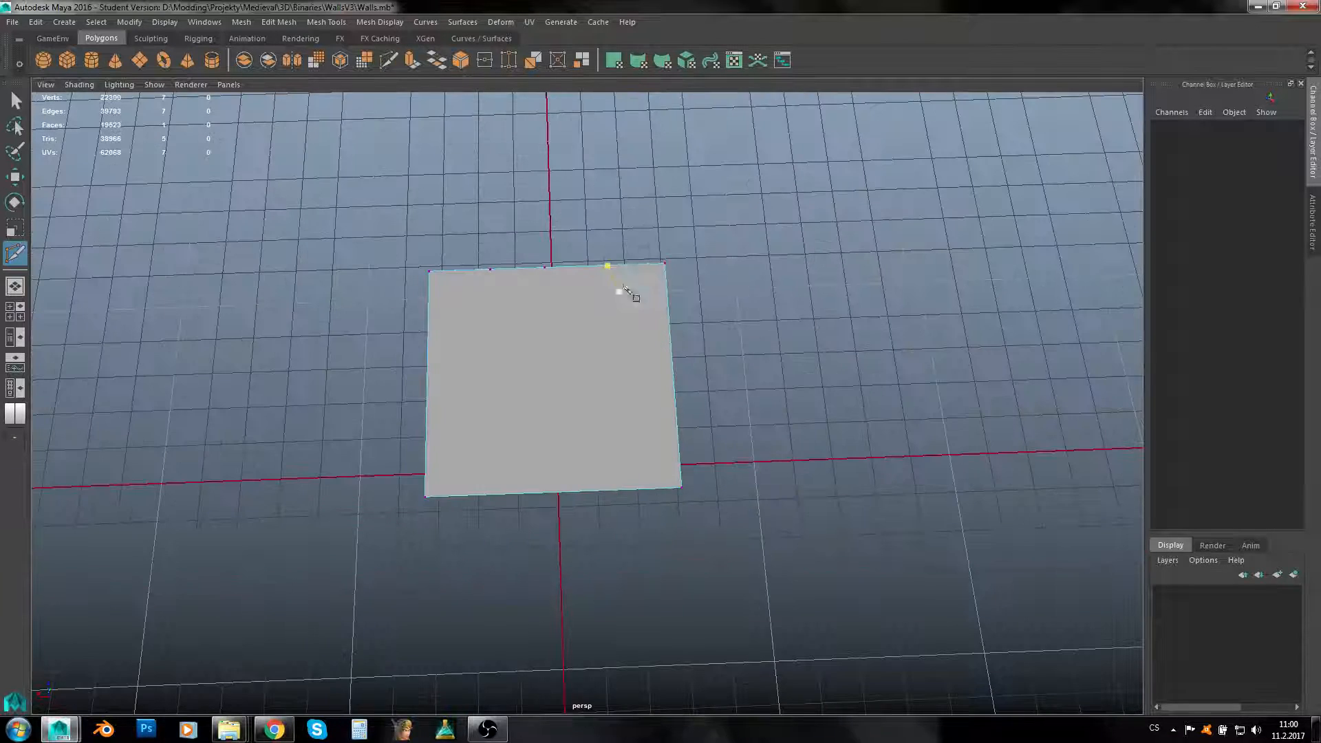
Delete the three newly inserted far-edge vertices and select the whole plane as an object
key("q")
right_click_drag(658, 230, 619, 230)
left_click_drag(491, 307, 625, 245)
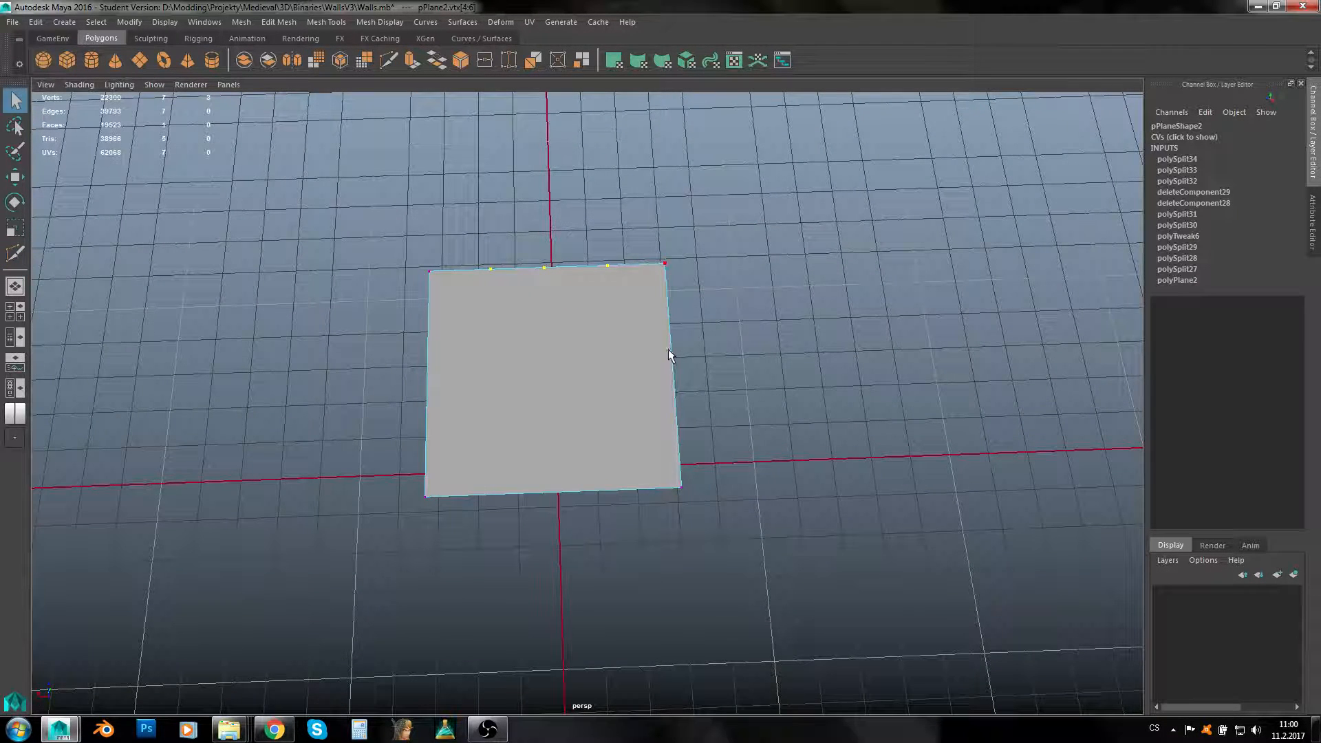
left_click_drag(668, 349, 636, 339, "alt")
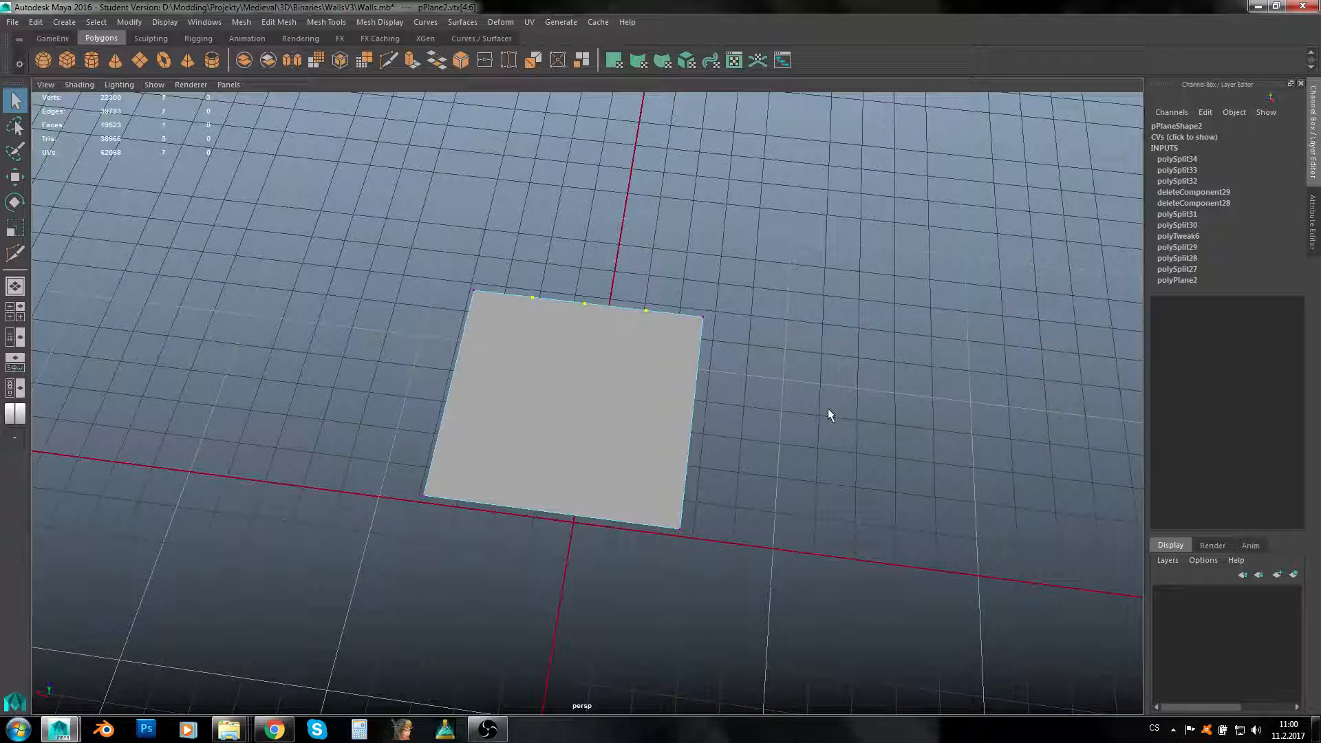
key("Delete")
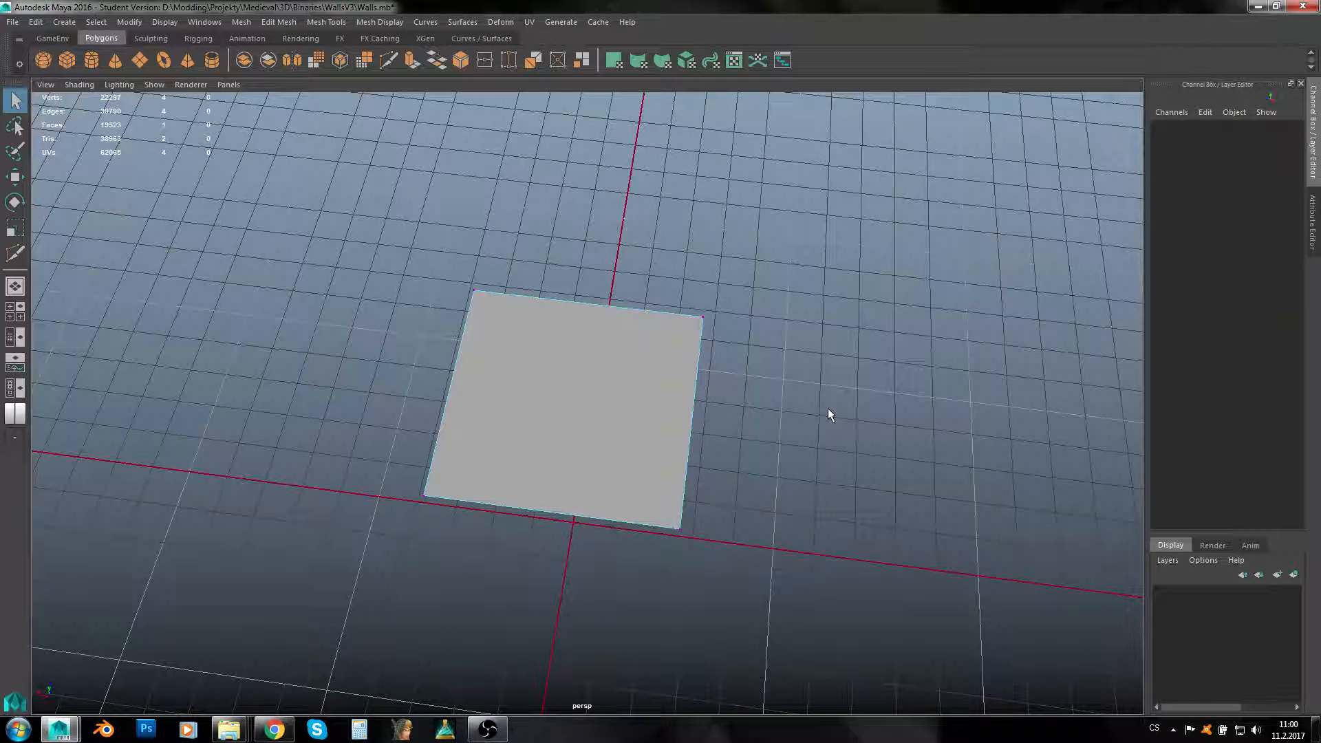
right_click_drag(796, 307, 845, 289)
left_click(492, 437)
scroll(522, 370, "down", 2)
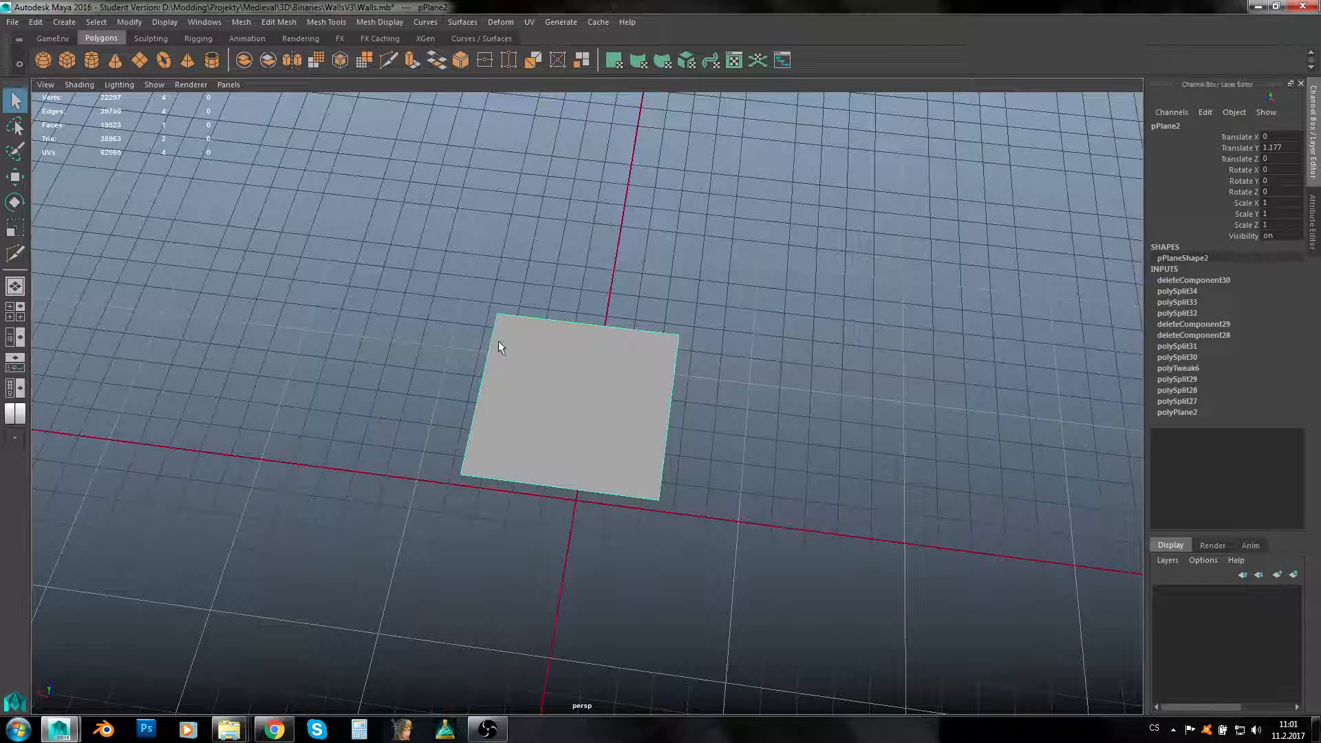
Delete the selected demonstration plane from the centre of the grid
scroll(555, 369, "down", 1)
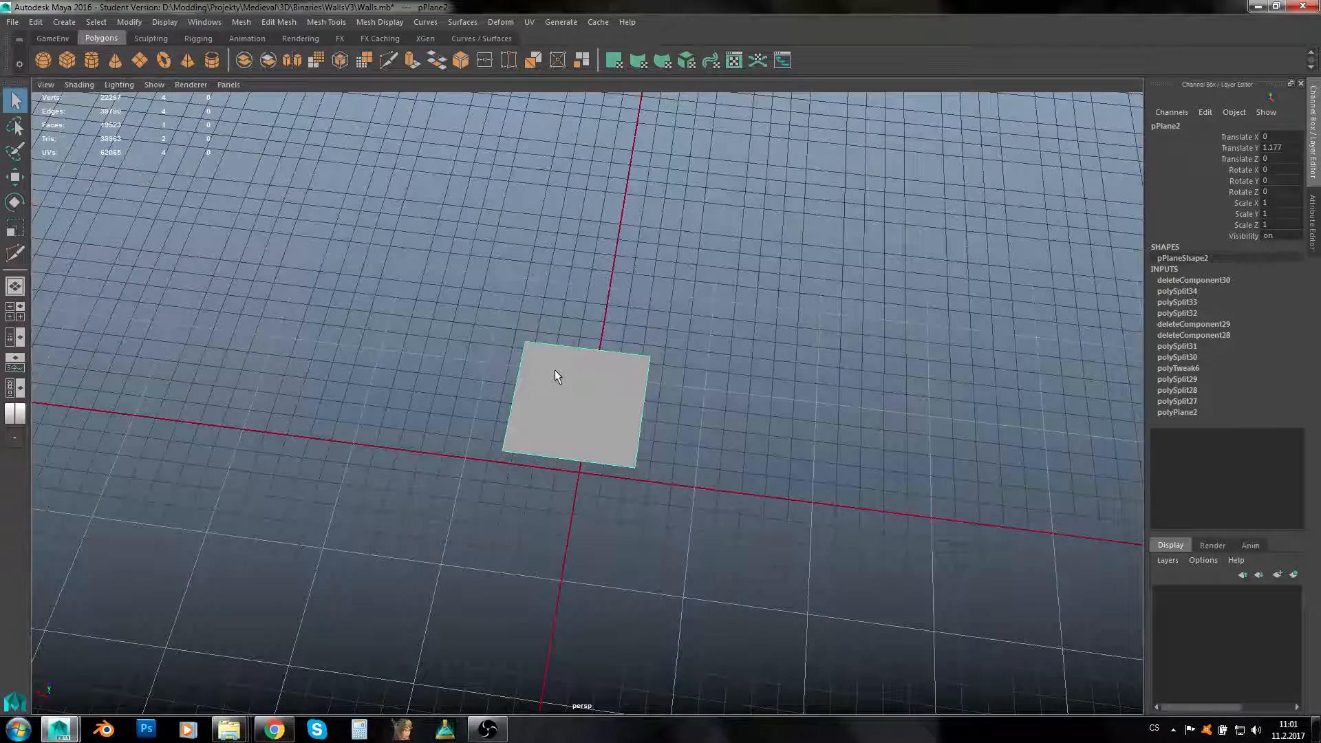
key("Delete")
scroll(555, 369, "down", 5)
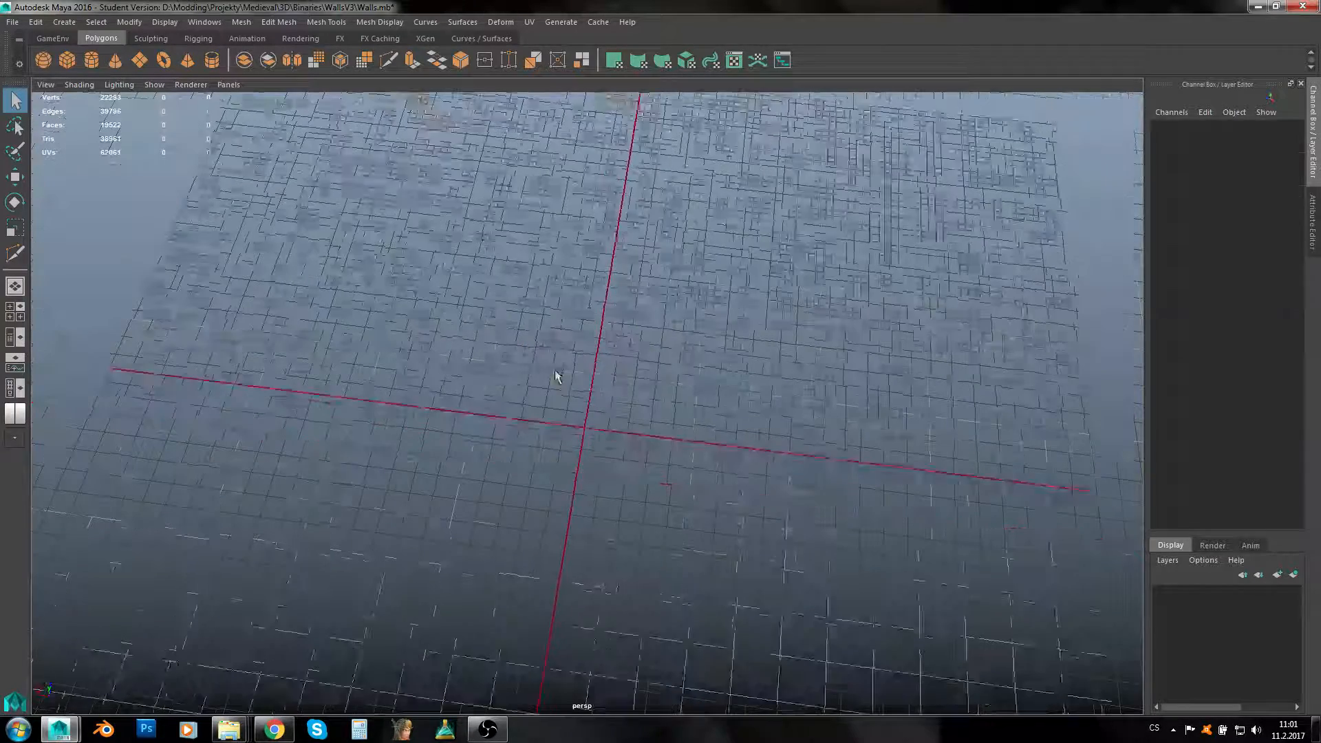
Select the nearer of the two castle wall pieces with stairs, beyond the grid from the row of walls
left_click_drag(641, 414, 670, 494, "alt")
scroll(671, 494, "down", 3)
middle_click_drag(582, 458, 736, 510, "alt")
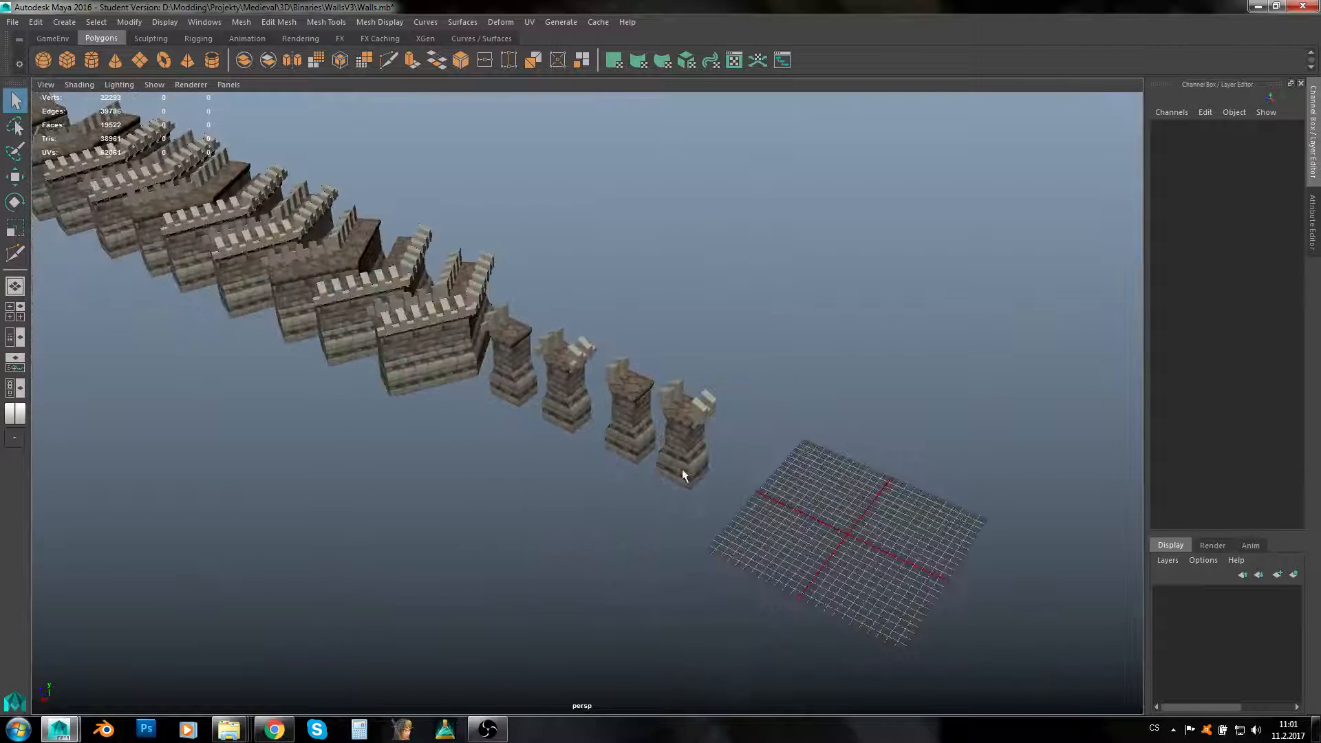
scroll(664, 464, "down", 4)
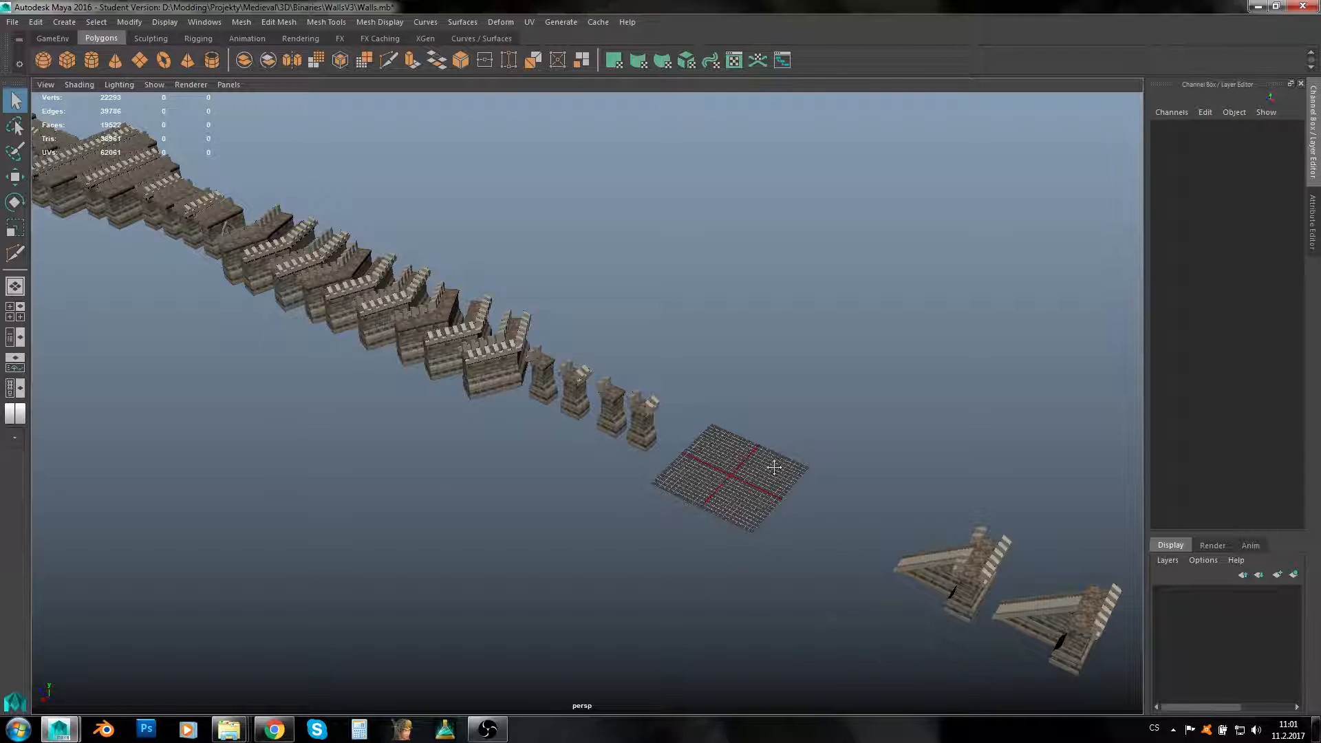
left_click_drag(772, 470, 651, 448, "alt")
middle_click_drag(652, 448, 361, 437, "alt")
left_click_drag(361, 438, 422, 422, "alt")
scroll(421, 421, "up", 5)
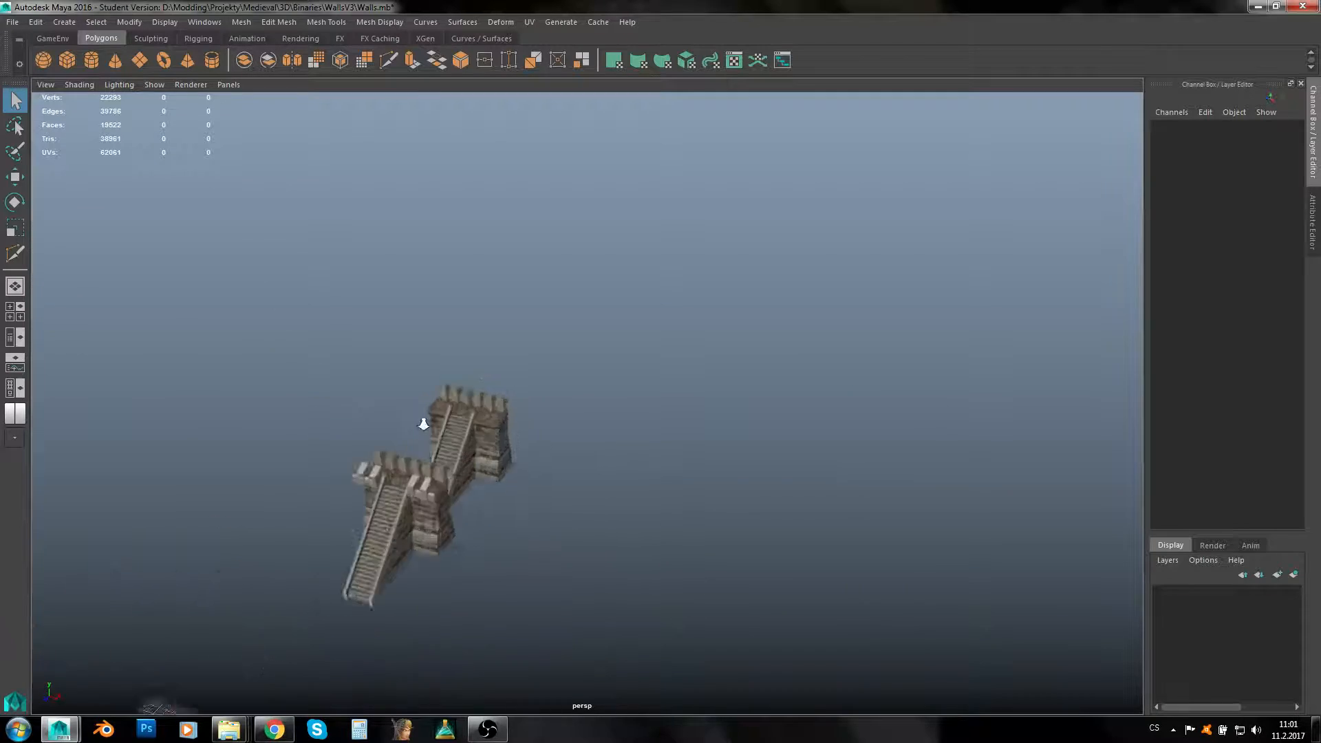
middle_click_drag(422, 422, 532, 294, "alt")
left_click(533, 302)
scroll(541, 324, "up", 4)
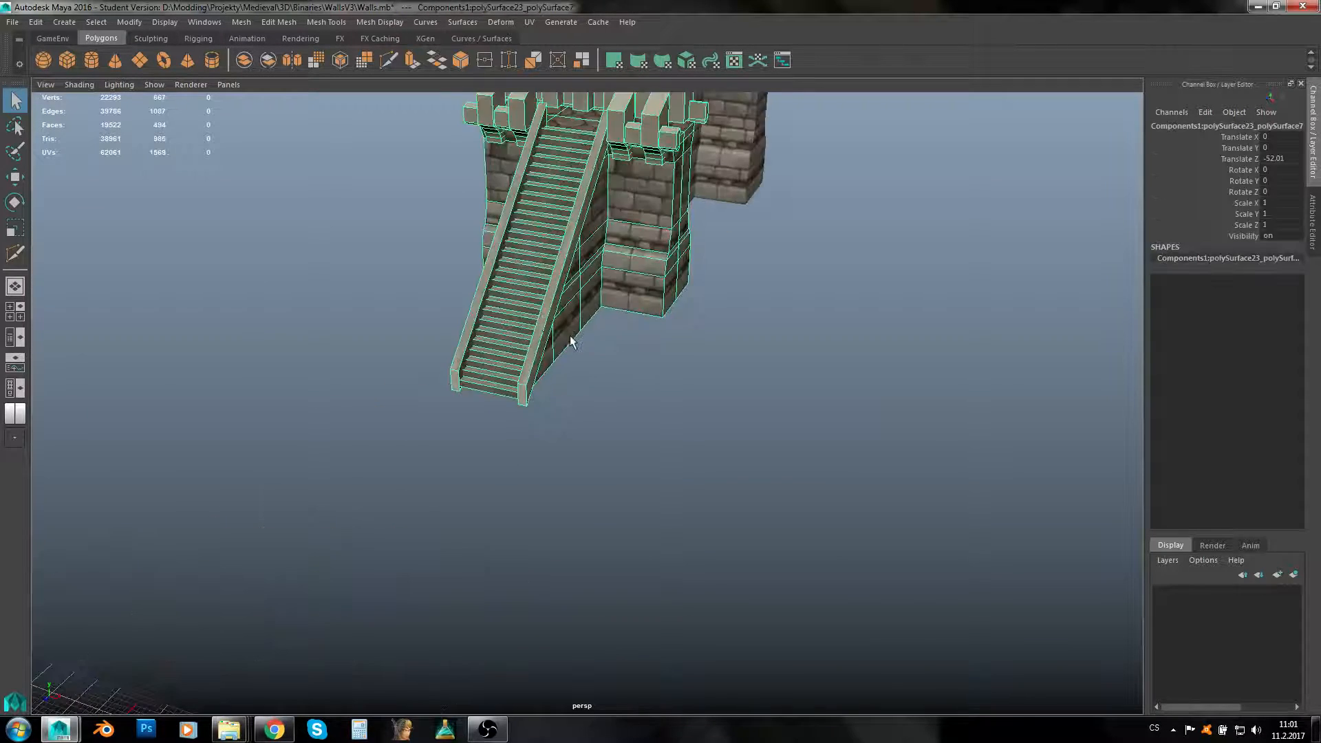
Switch the staircase piece to face selection and select the single face that forms all its steps
left_click_drag(572, 342, 580, 330, "alt")
middle_click_drag(580, 330, 610, 514, "alt")
left_click_drag(610, 515, 533, 440, "alt")
scroll(523, 423, "up", 6)
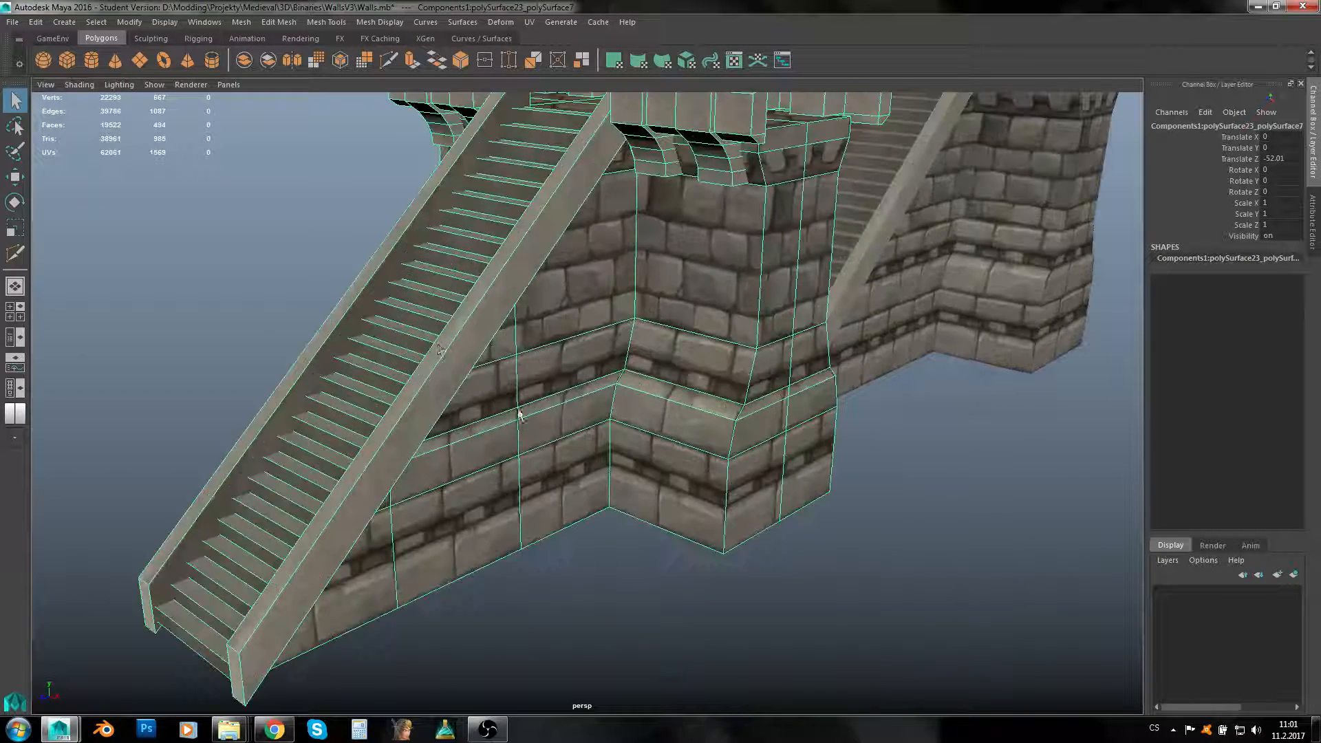
right_click_drag(444, 291, 446, 322)
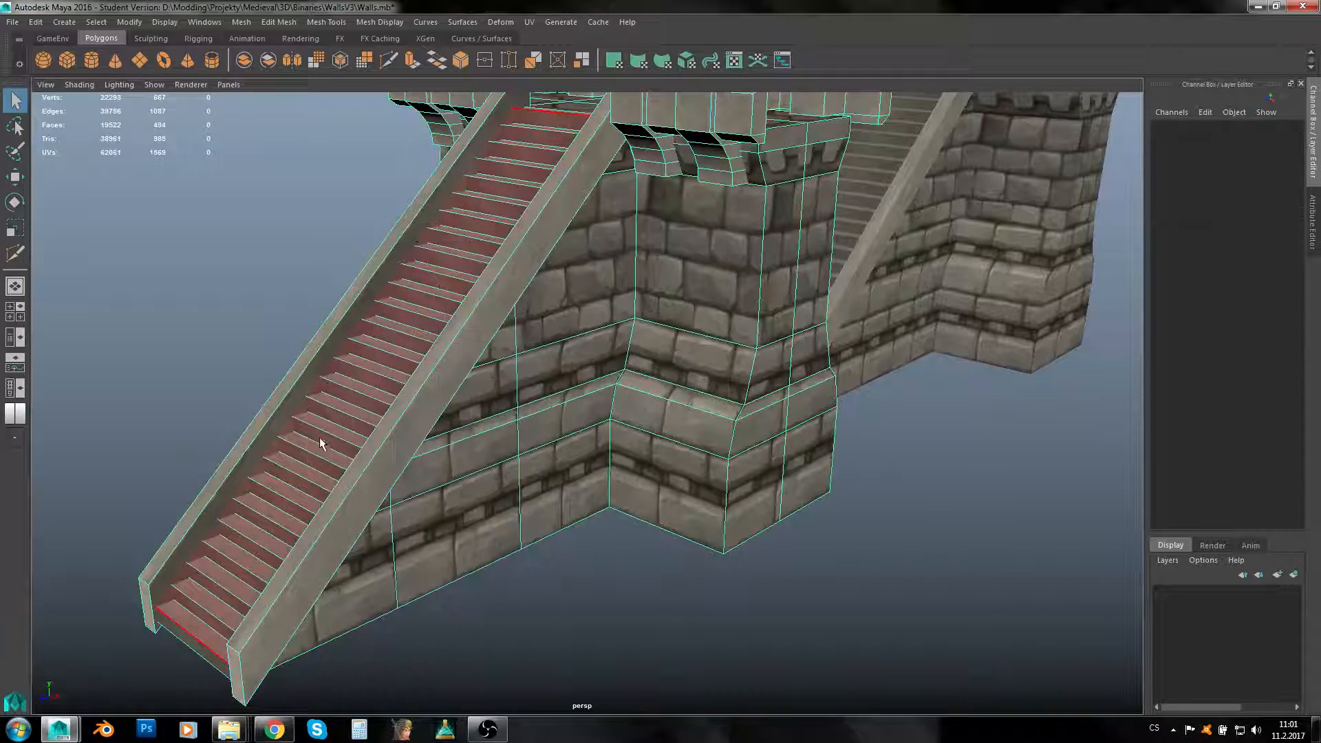
left_click(367, 371)
middle_click_drag(368, 372, 436, 383, "alt")
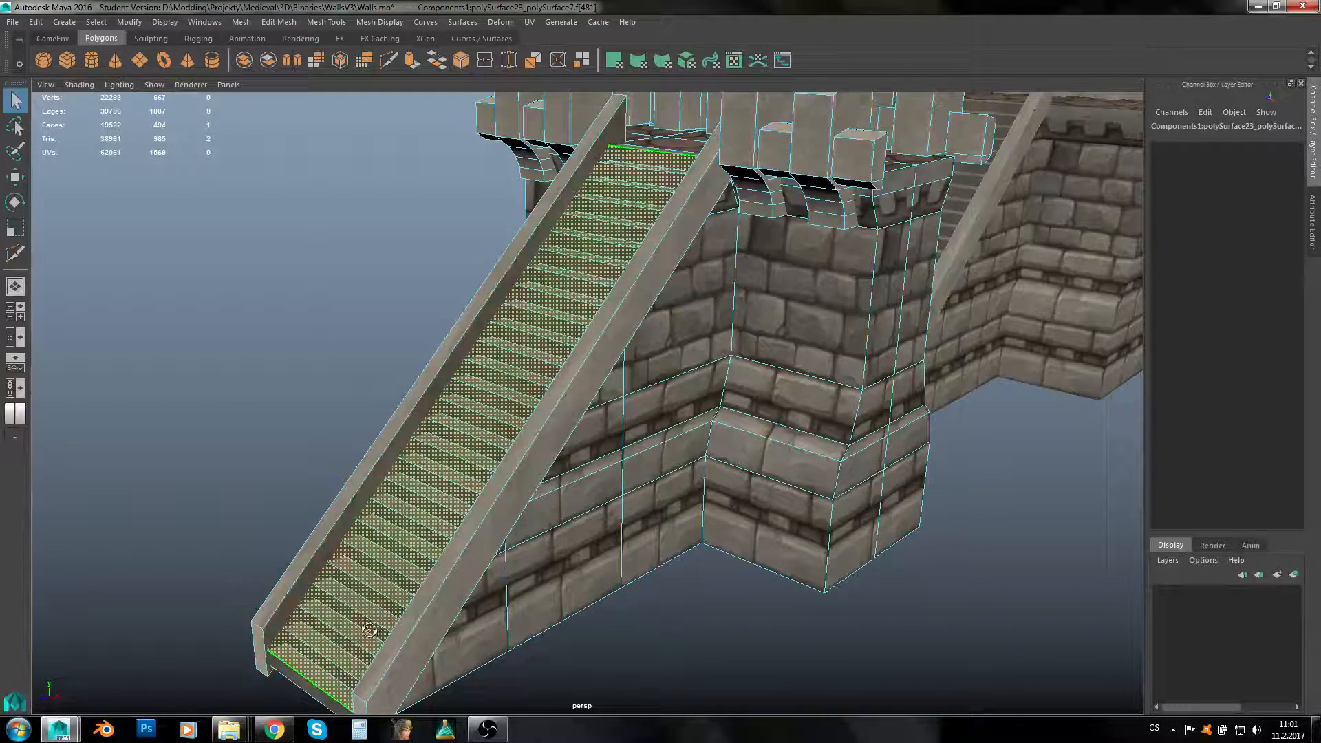
middle_click_drag(239, 669, 194, 691, "alt")
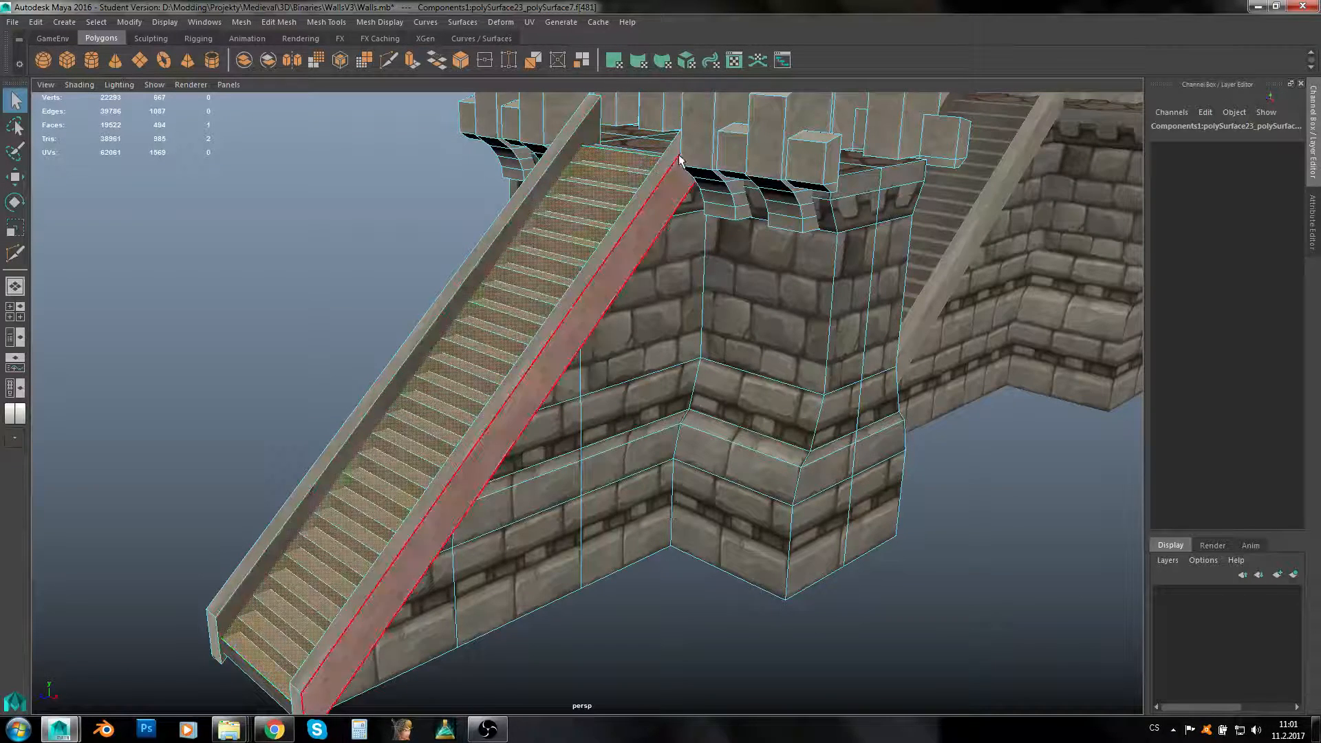
Return to object selection, clear the face selection and select the whole nearer staircase piece again
scroll(654, 172, "down", 5)
left_click_drag(723, 392, 659, 476, "alt")
middle_click_drag(659, 477, 757, 527, "alt")
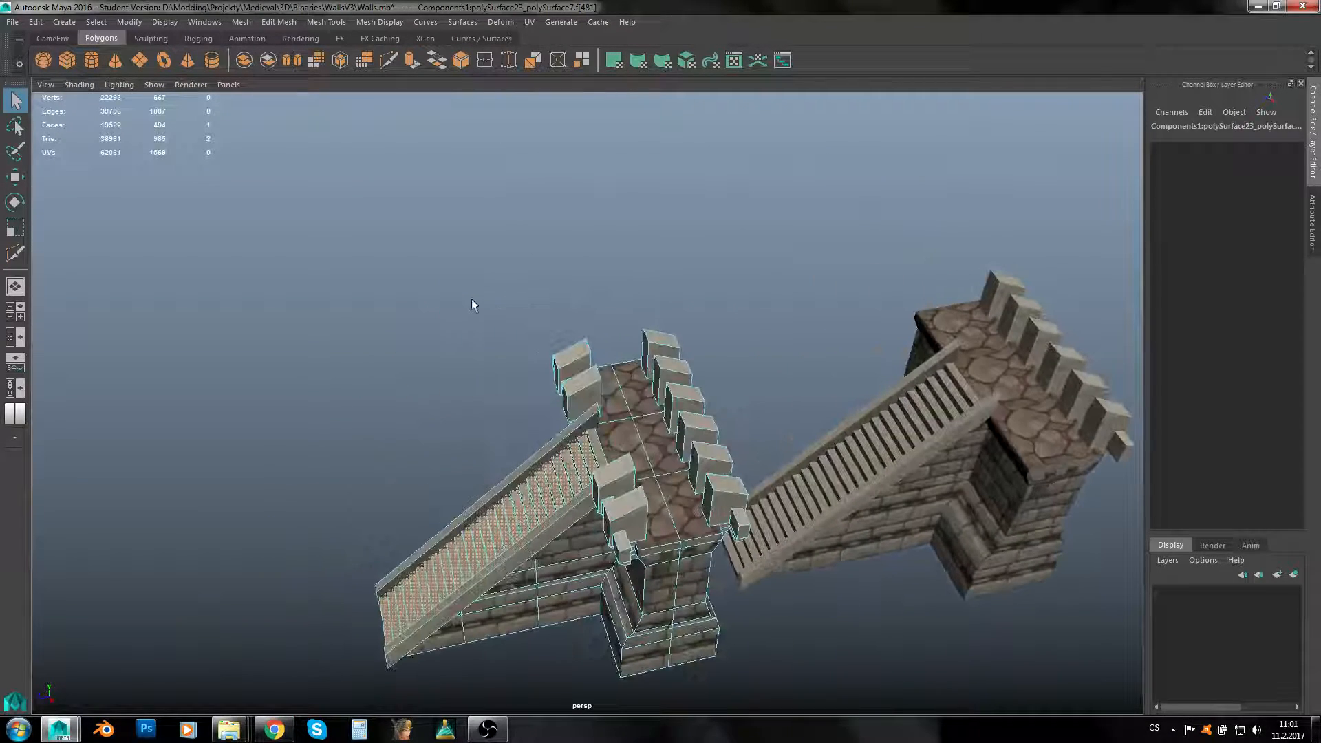
right_click_drag(472, 300, 524, 289)
left_click(524, 292)
left_click_drag(513, 327, 589, 368, "alt")
left_click(706, 475)
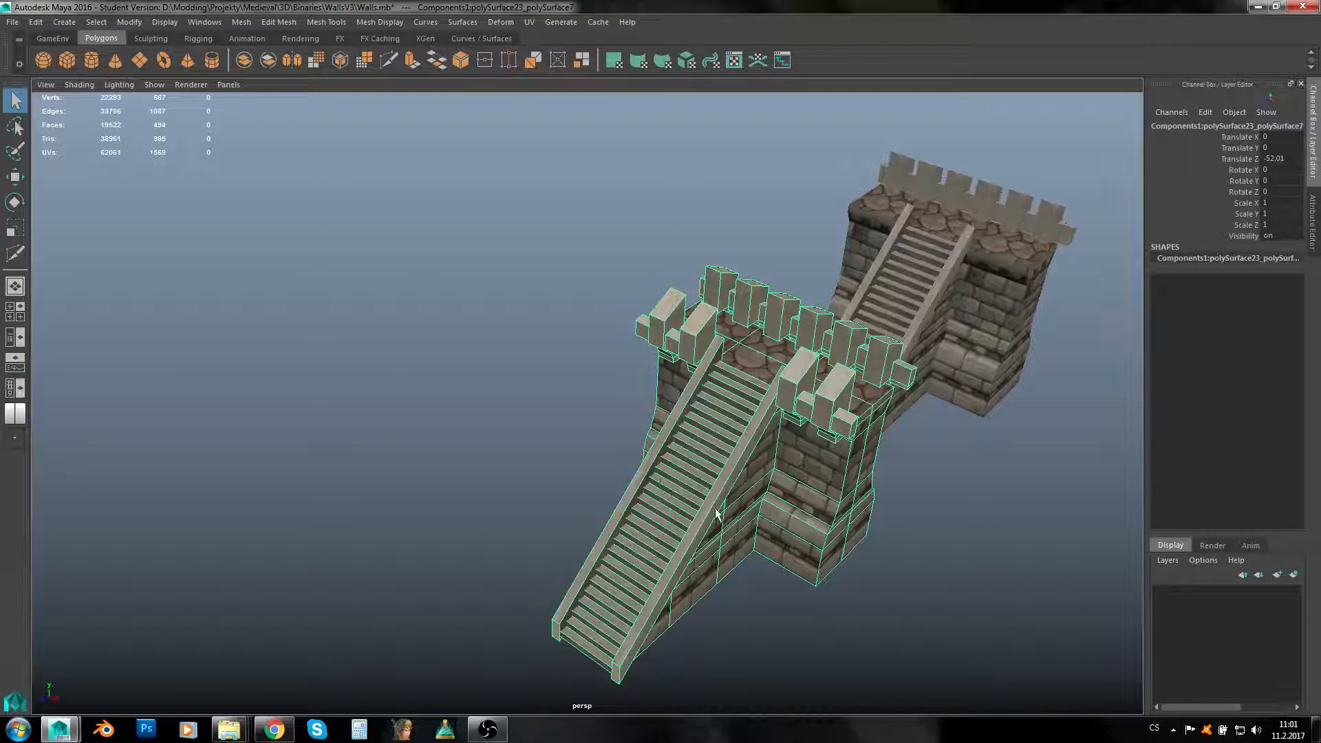
Inspect the staircase from a lower side angle and select its stepped face once more in face selection
left_click_drag(635, 376, 570, 374, "alt")
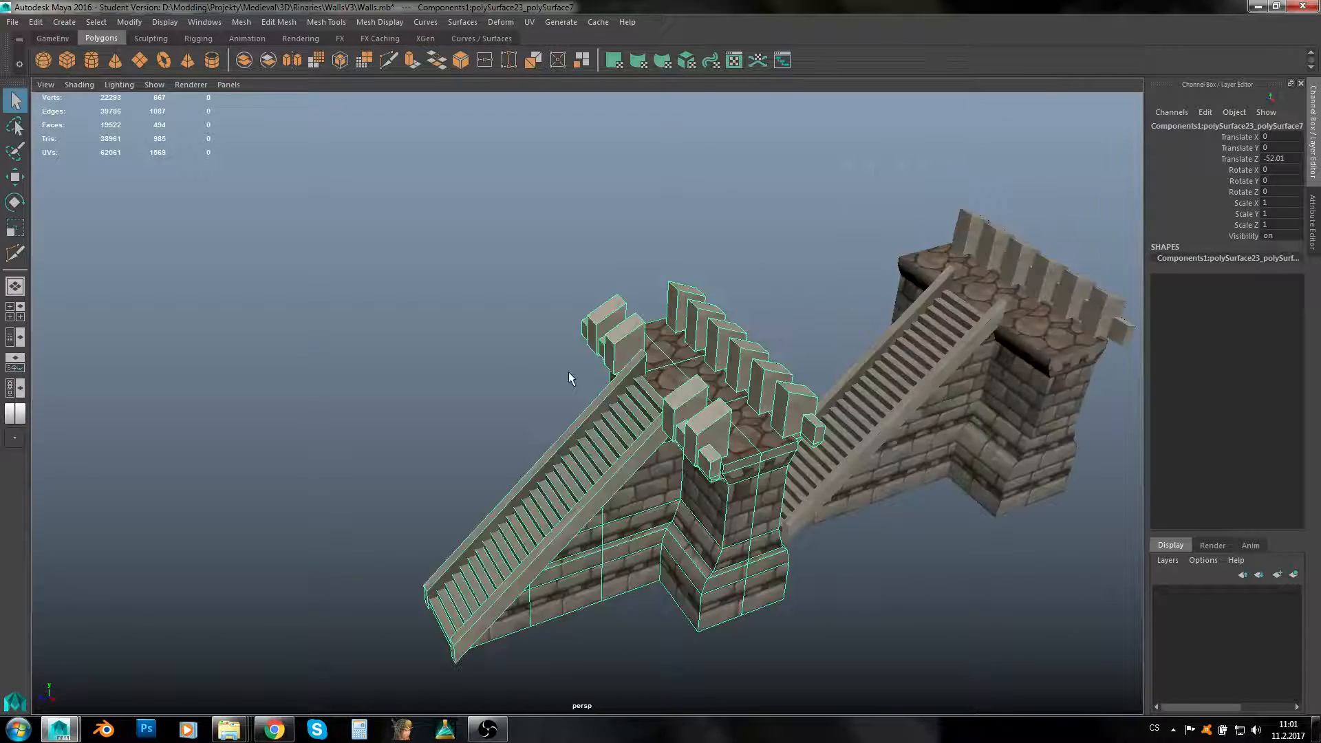
middle_click_drag(569, 374, 574, 280, "alt")
left_click_drag(575, 280, 565, 281, "alt")
scroll(564, 281, "up", 2)
scroll(511, 281, "up", 4)
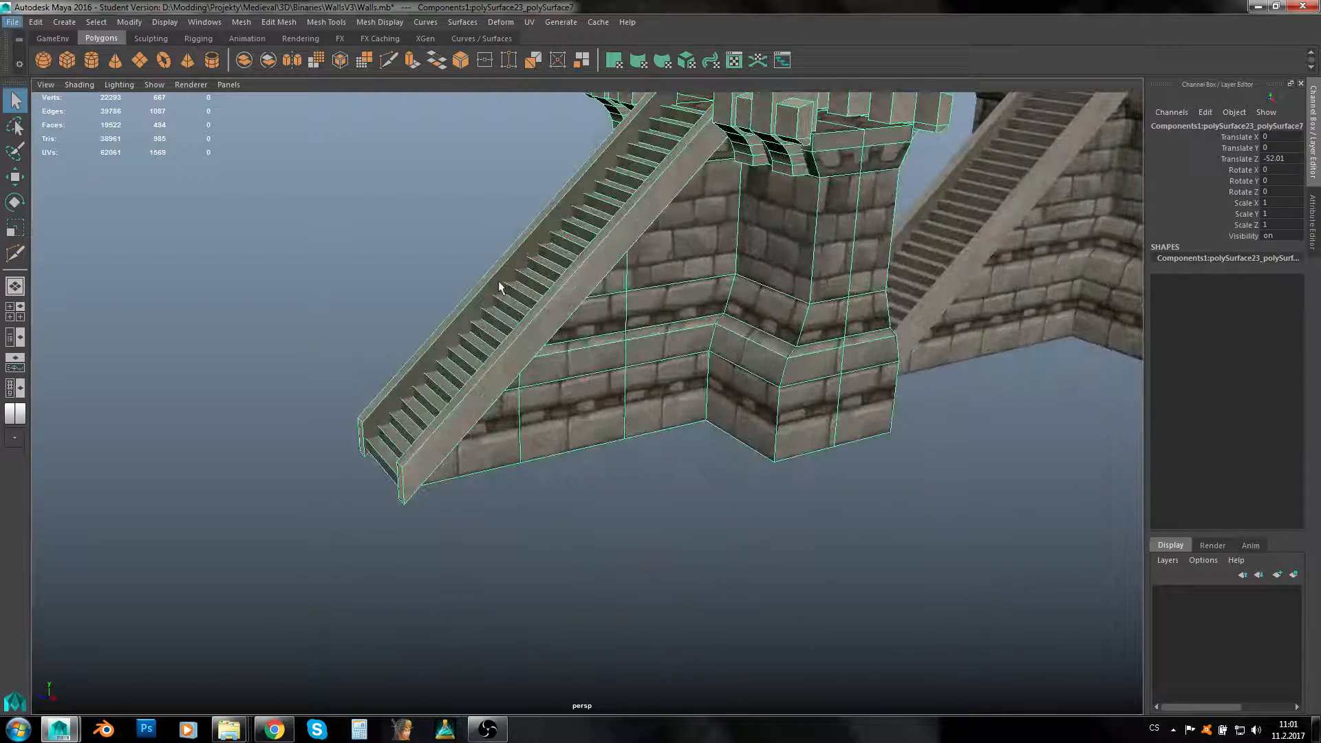
middle_click_drag(492, 281, 527, 382, "alt")
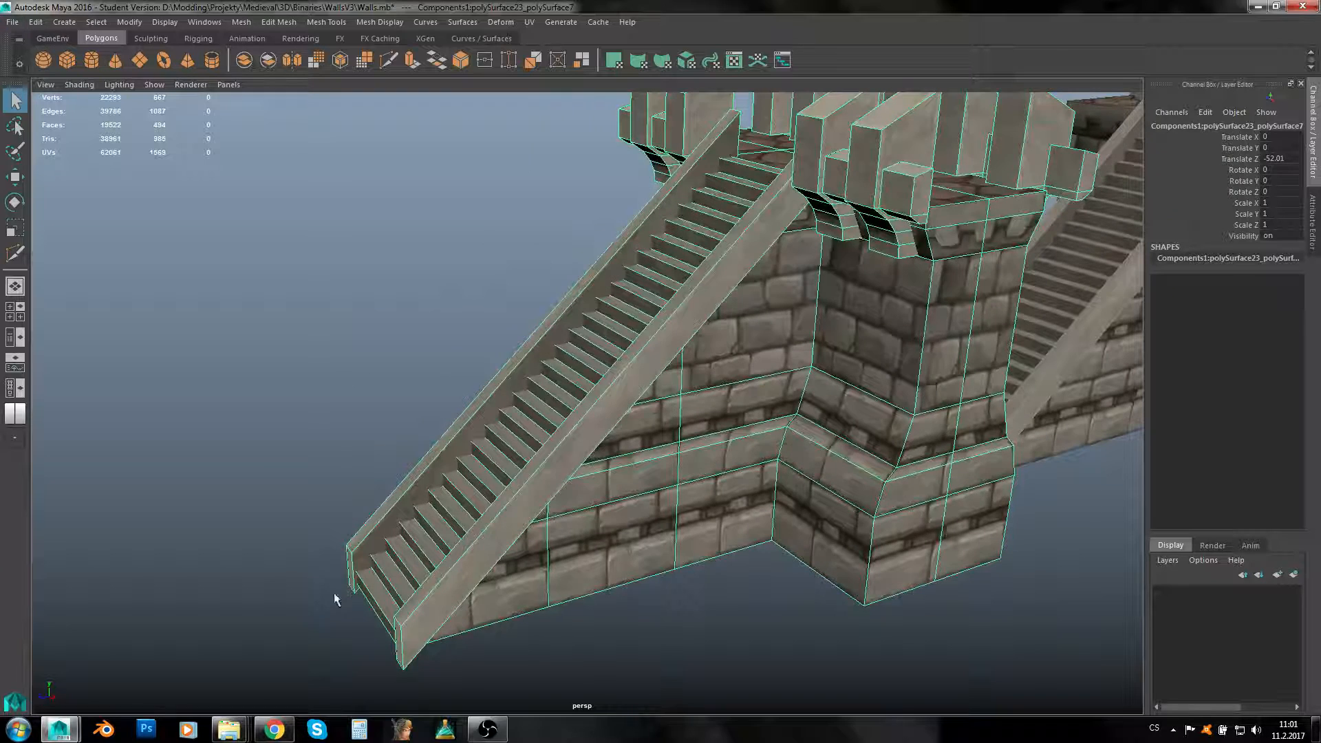
right_click_drag(616, 347, 599, 355)
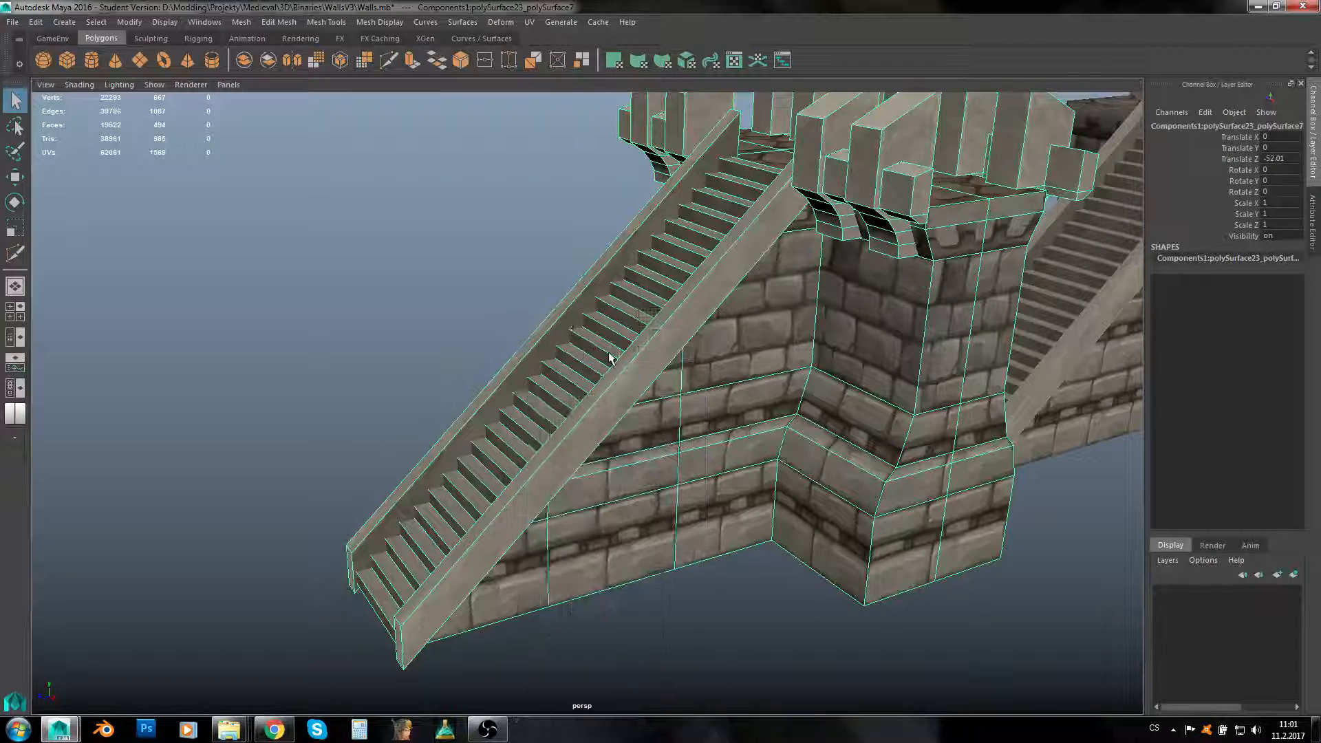
left_click(576, 351)
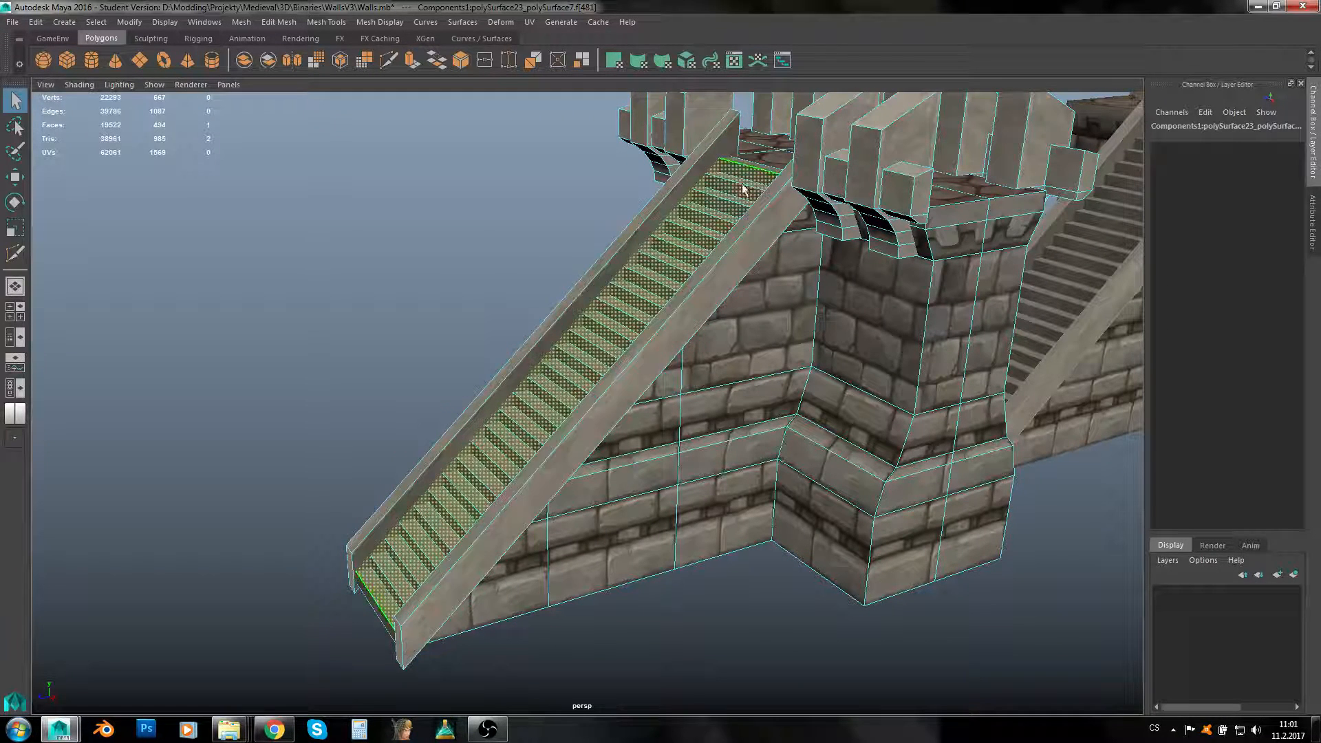
Switch back to object selection, inspect the whole staircase piece and deselect it
right_click_drag(584, 347, 631, 325)
mouse_move(481, 354)
left_mouse_down("alt")
mouse_move(629, 358)
mouse_move(496, 370)
left_mouse_up("alt")
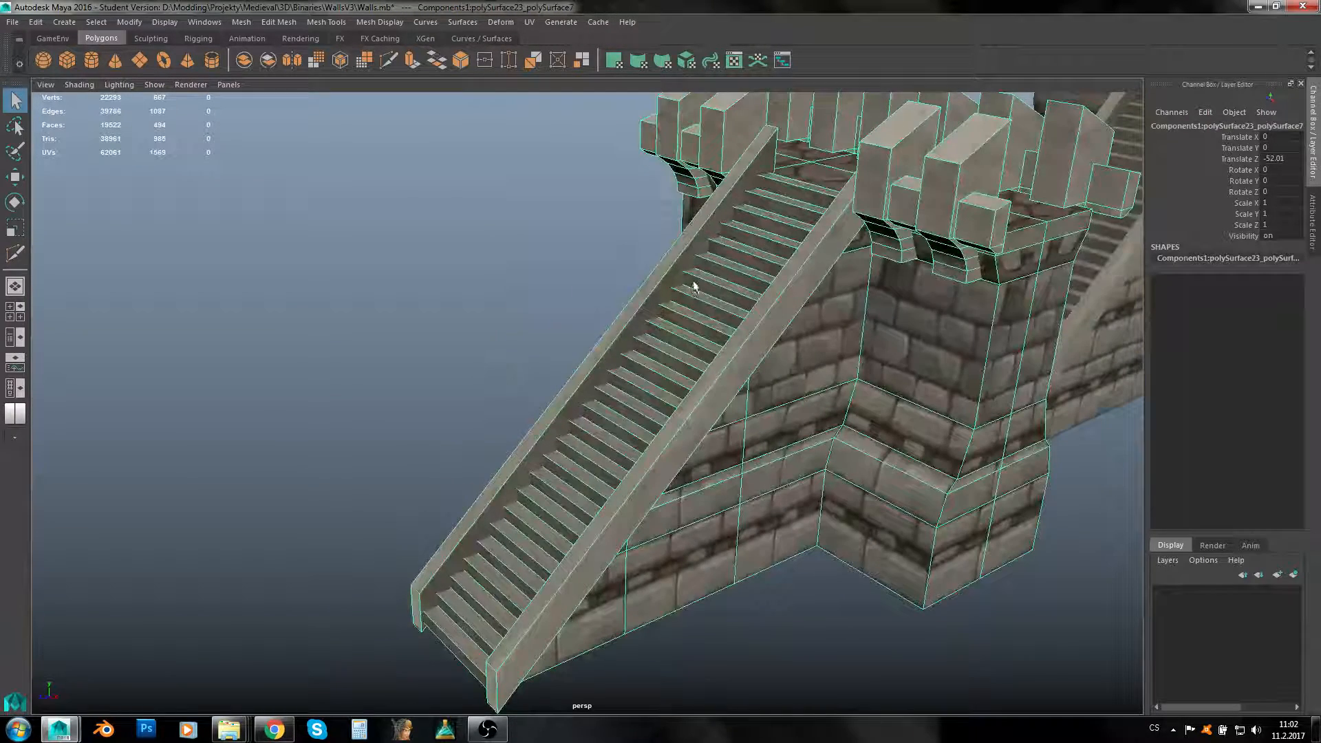
right_click_drag(765, 334, 688, 385, "alt")
left_click_drag(688, 386, 653, 417, "alt")
left_click_drag(490, 403, 604, 408, "alt")
left_click(581, 412)
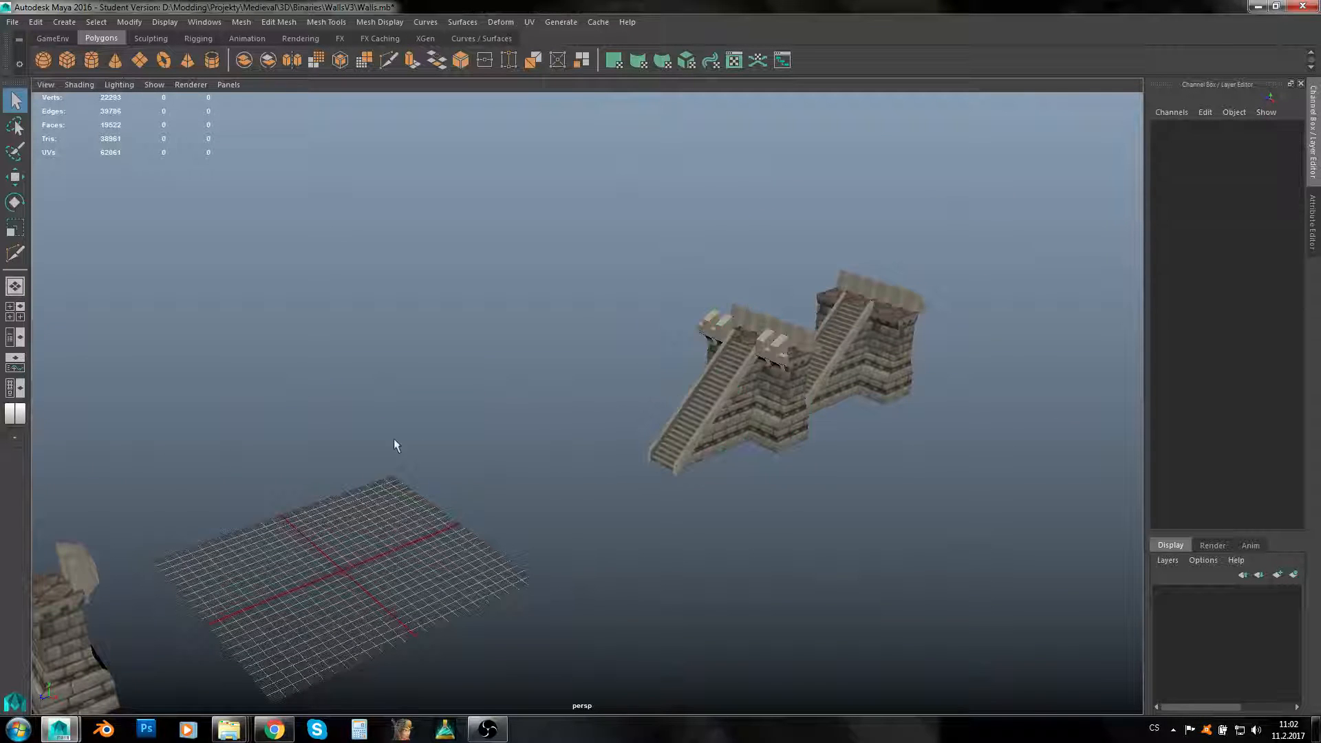
middle_click_drag(394, 439, 505, 397, "alt")
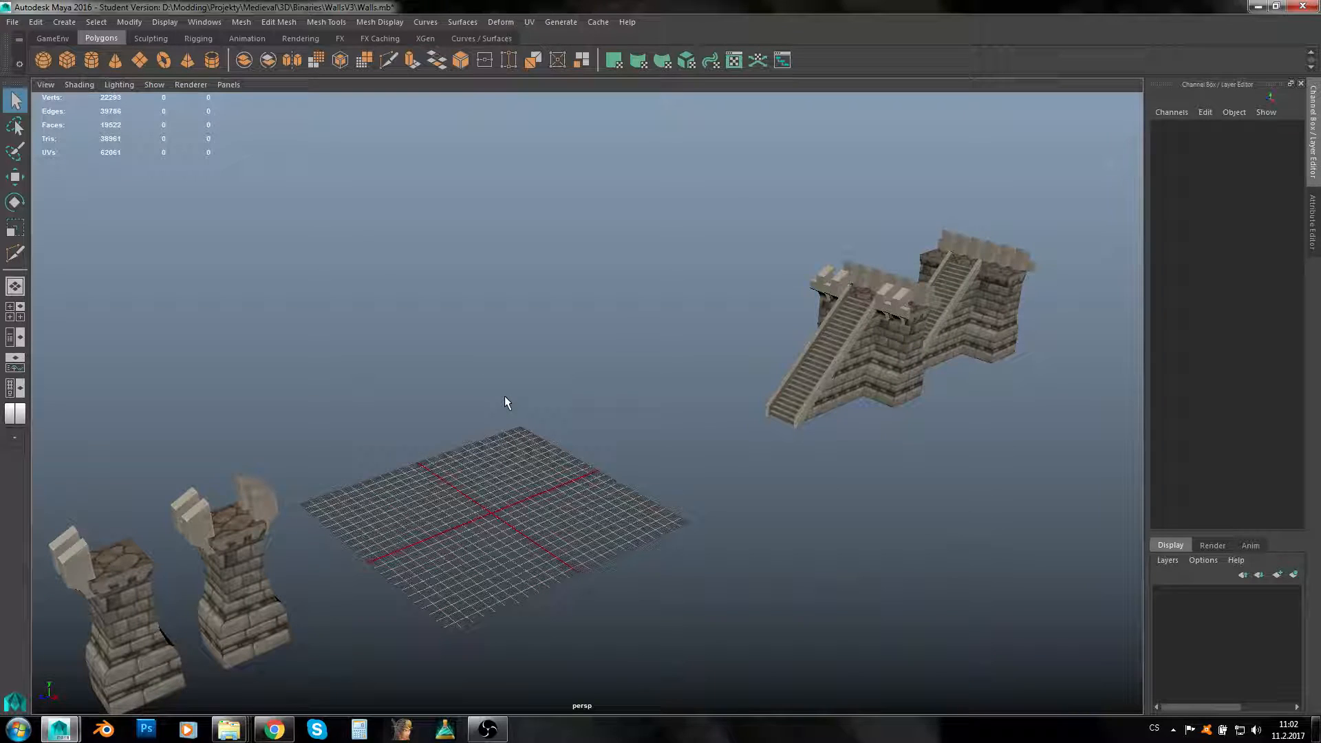